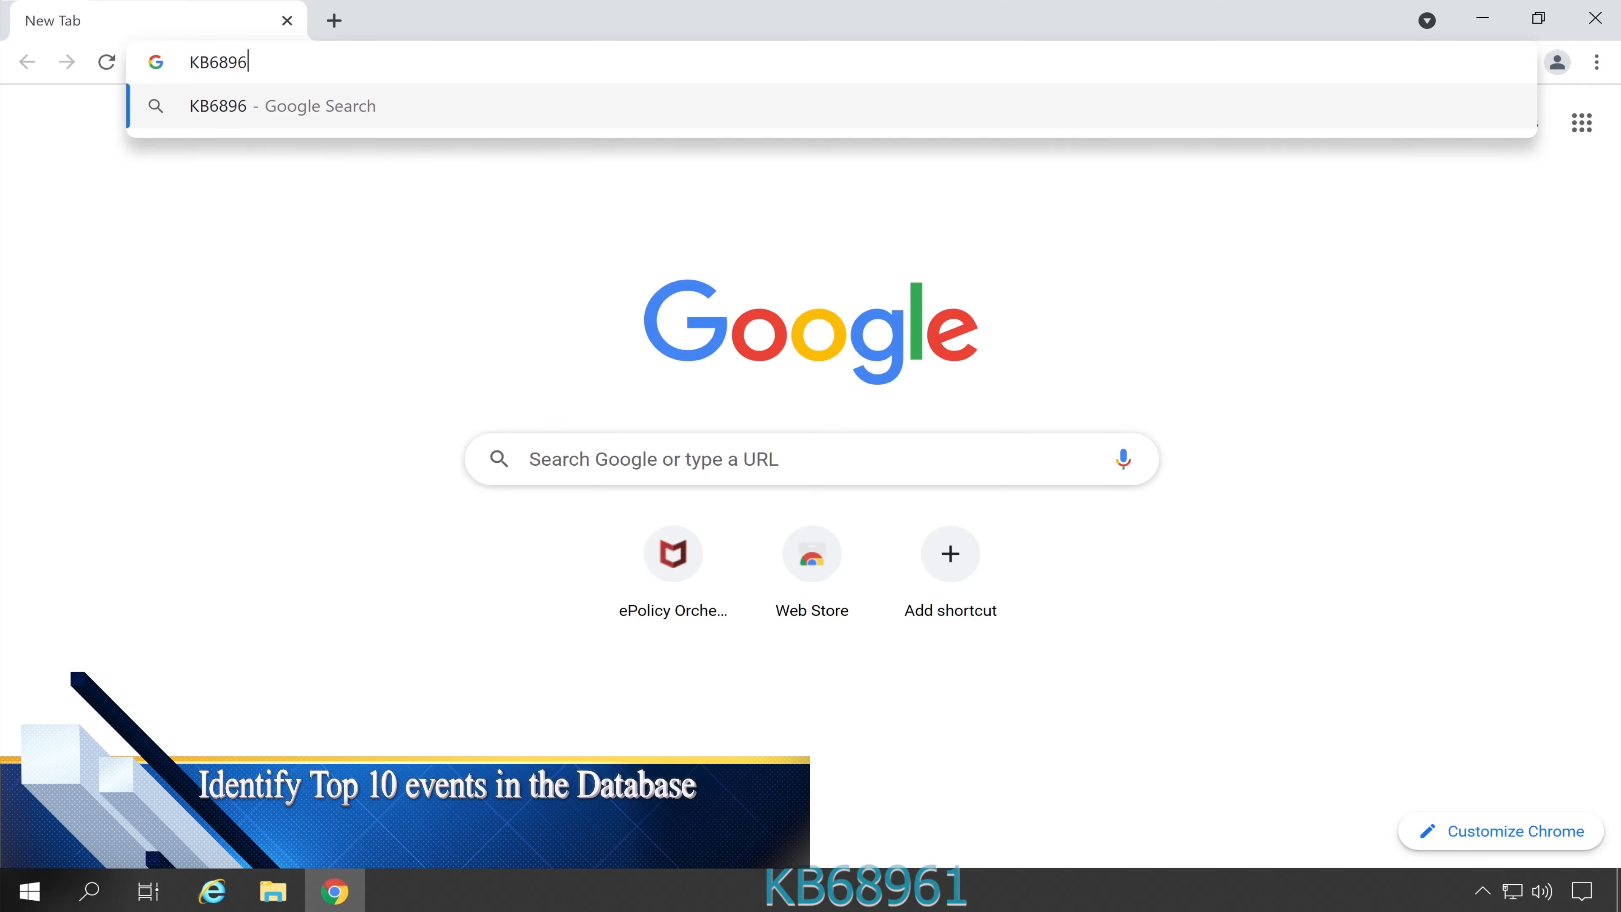
Search for KB68961 and open the McAfee KB68961 article
{"action": "key", "text": "Return"}
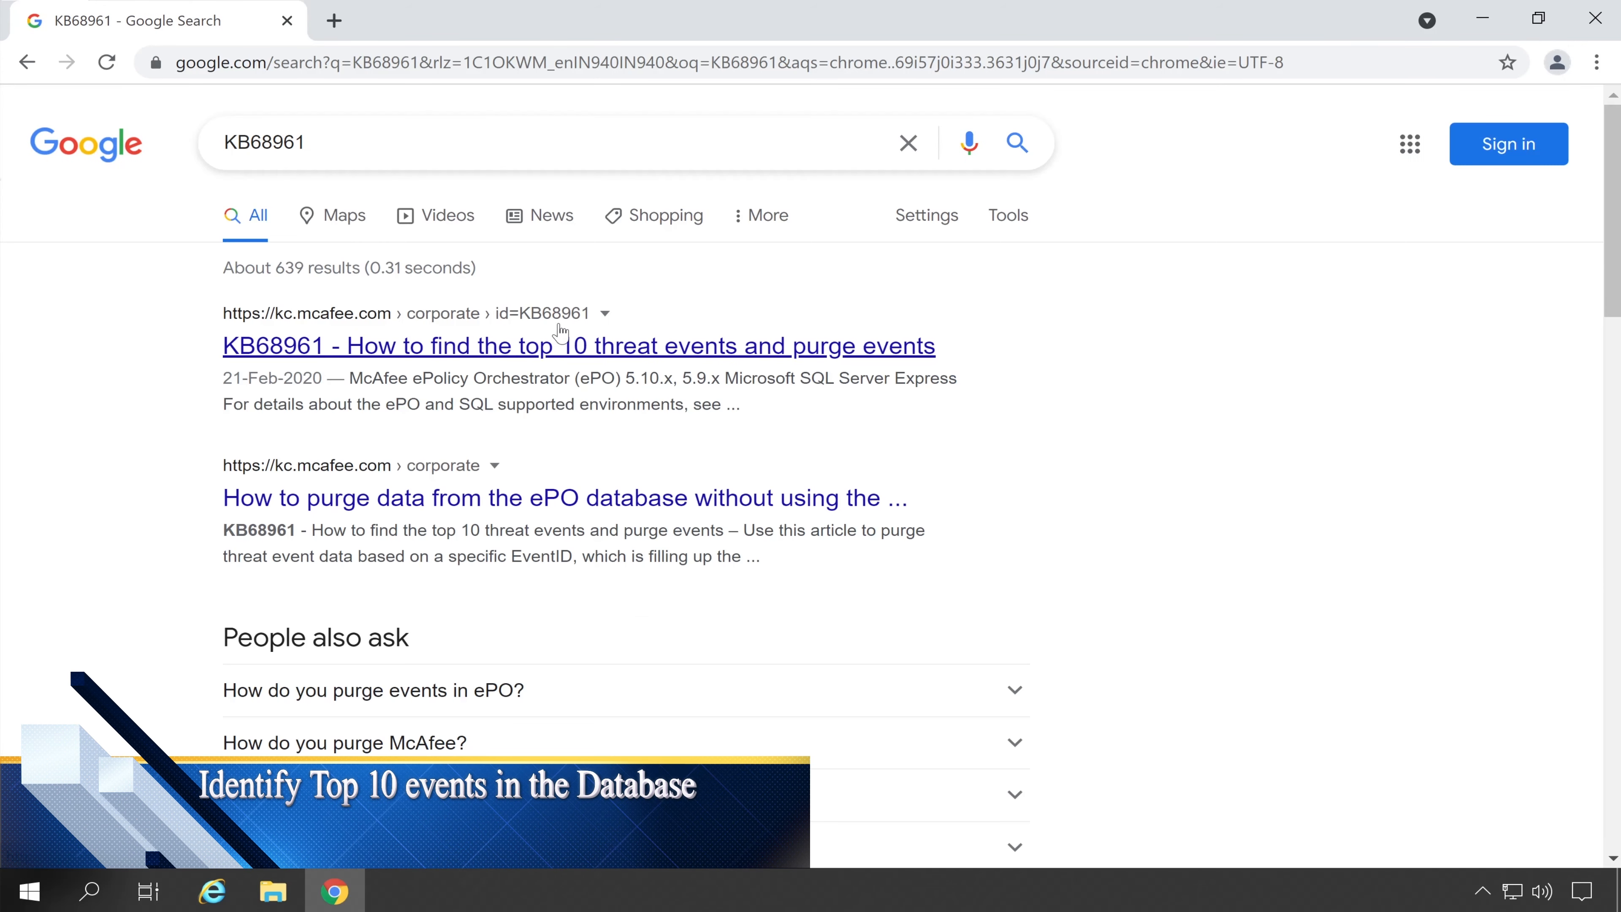
{"action": "left_click", "coordinate": [447, 352]}
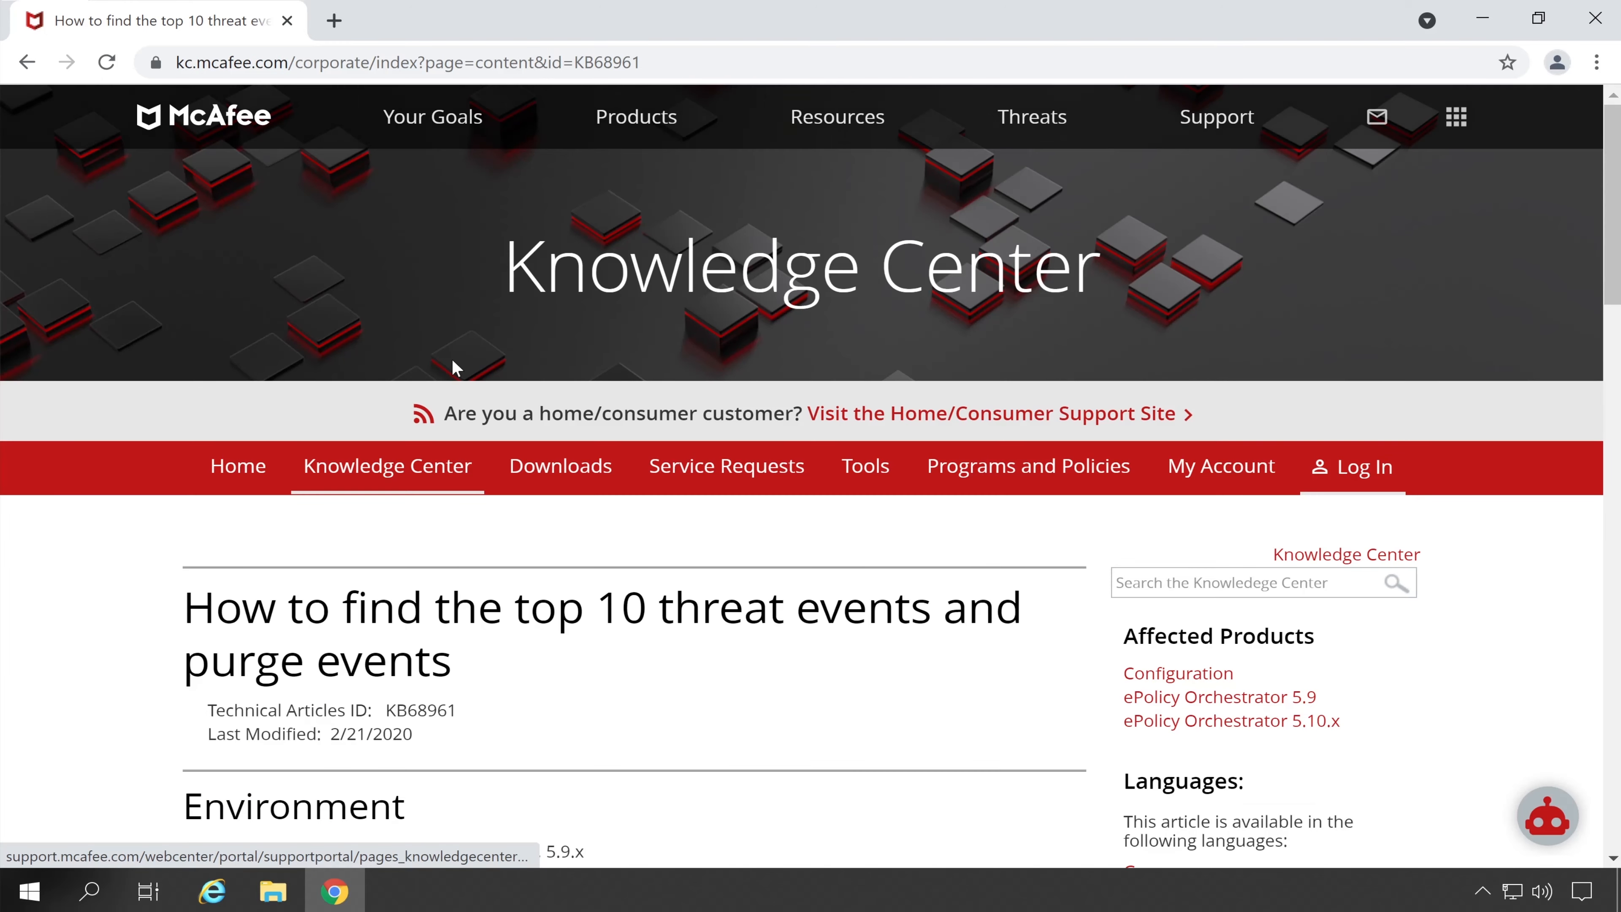
{"action": "scroll", "coordinate": [452, 362], "scroll_direction": "down", "scroll_amount": 8}
{"action": "scroll", "coordinate": [307, 511], "scroll_direction": "down", "scroll_amount": 3}
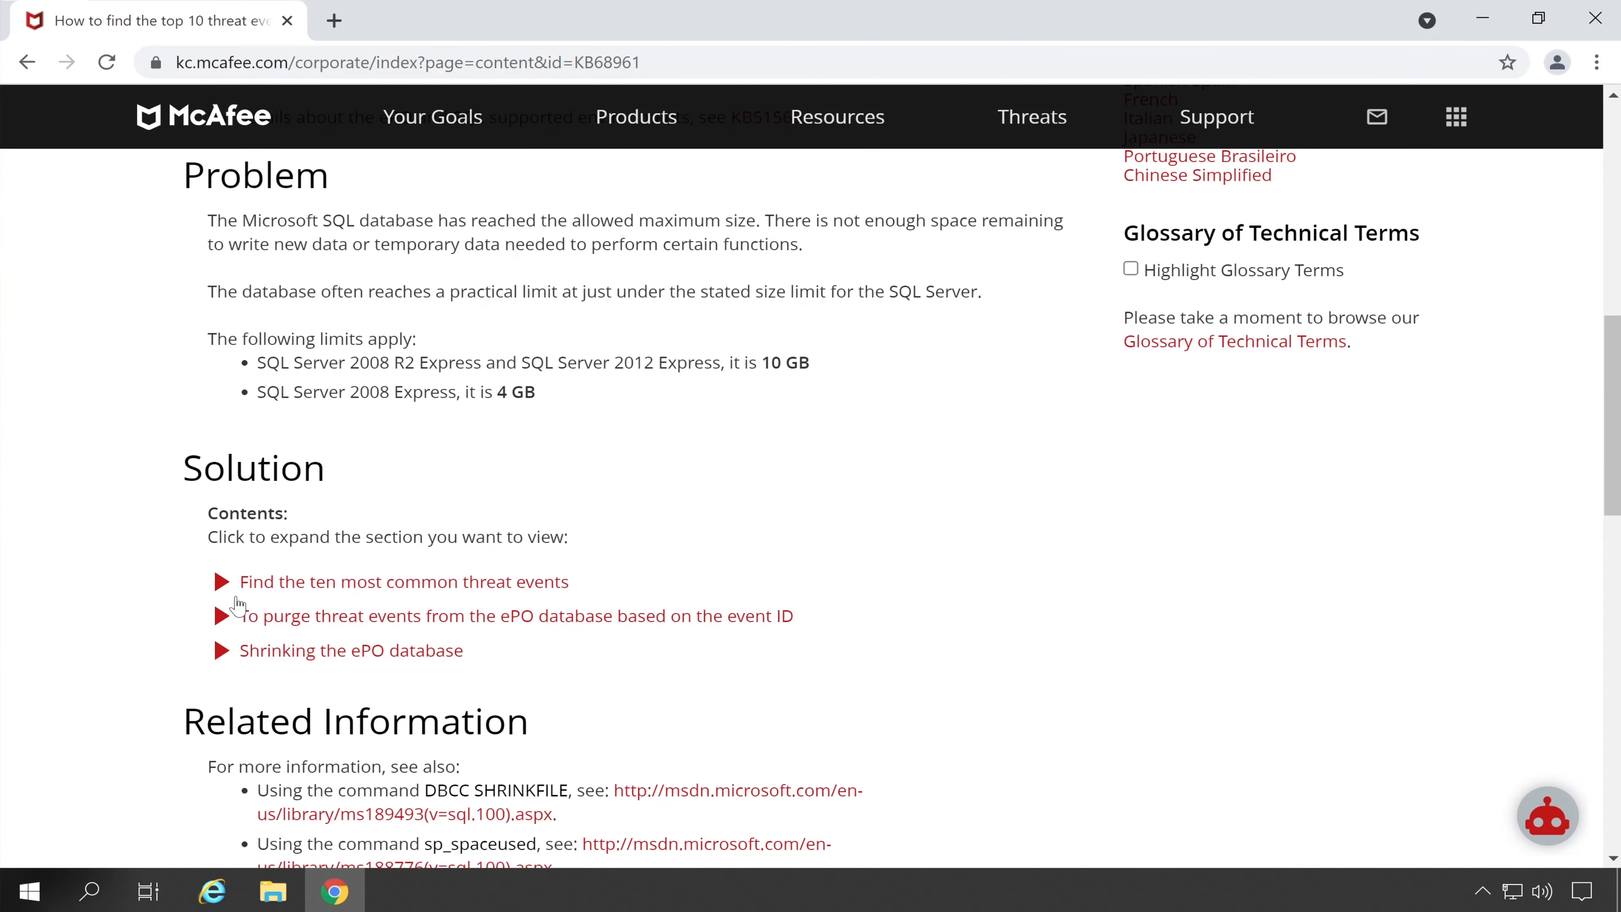
Expand 'Find the ten most common threat events' and copy its SQL query
{"action": "left_click", "coordinate": [223, 589]}
{"action": "scroll", "coordinate": [535, 569], "scroll_direction": "down", "scroll_amount": 6}
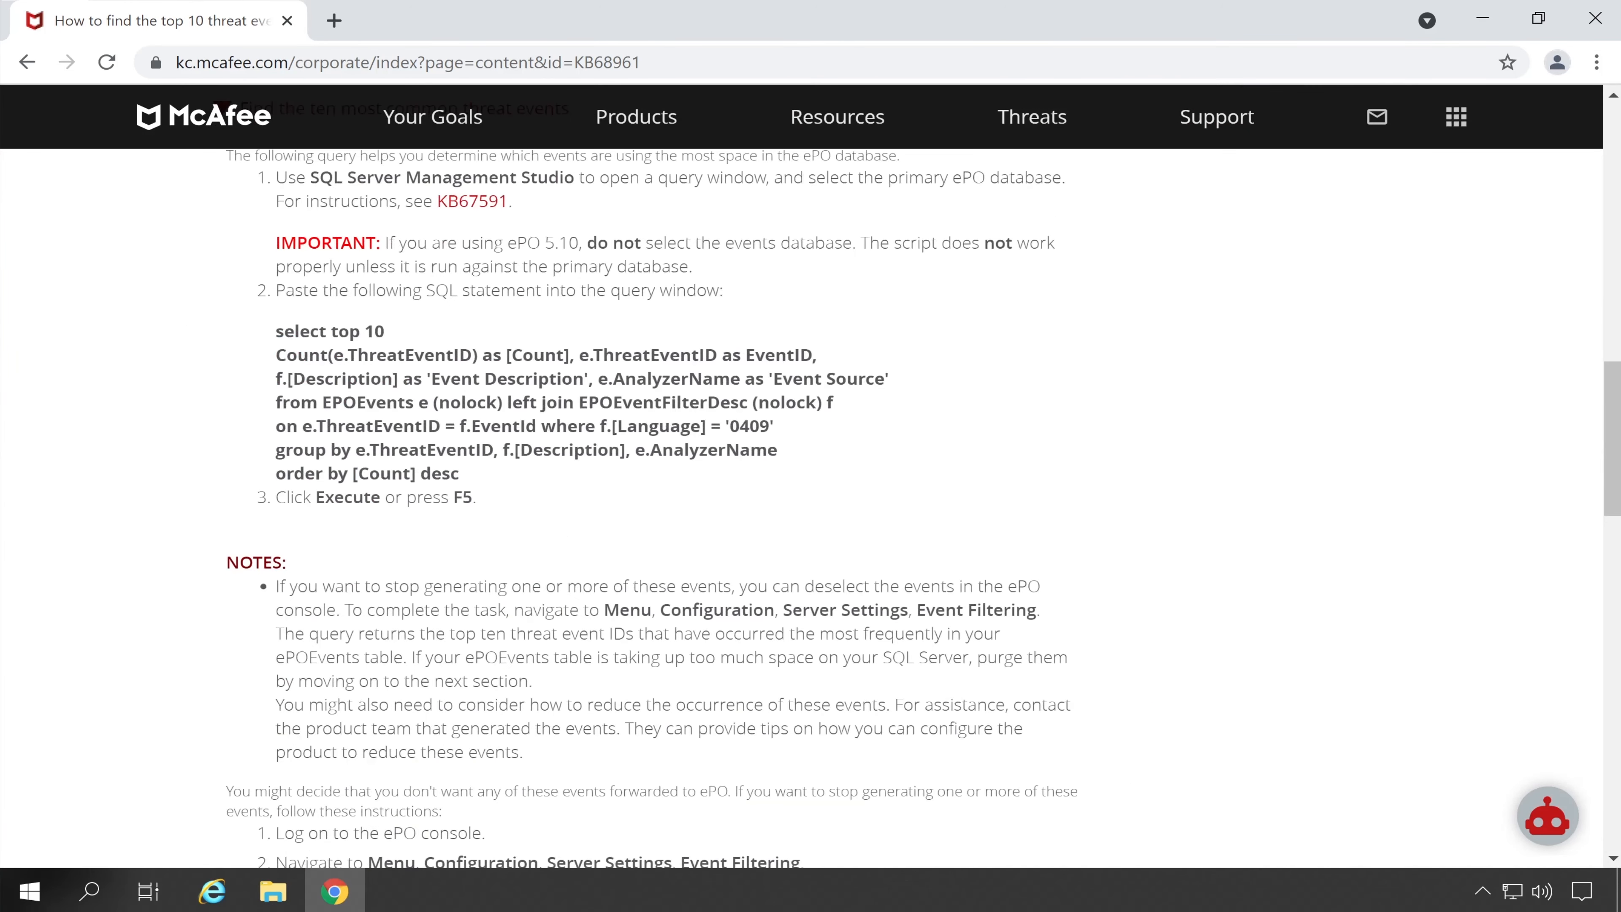
{"action": "left_click_drag", "start_coordinate": [276, 332], "coordinate": [458, 473]}
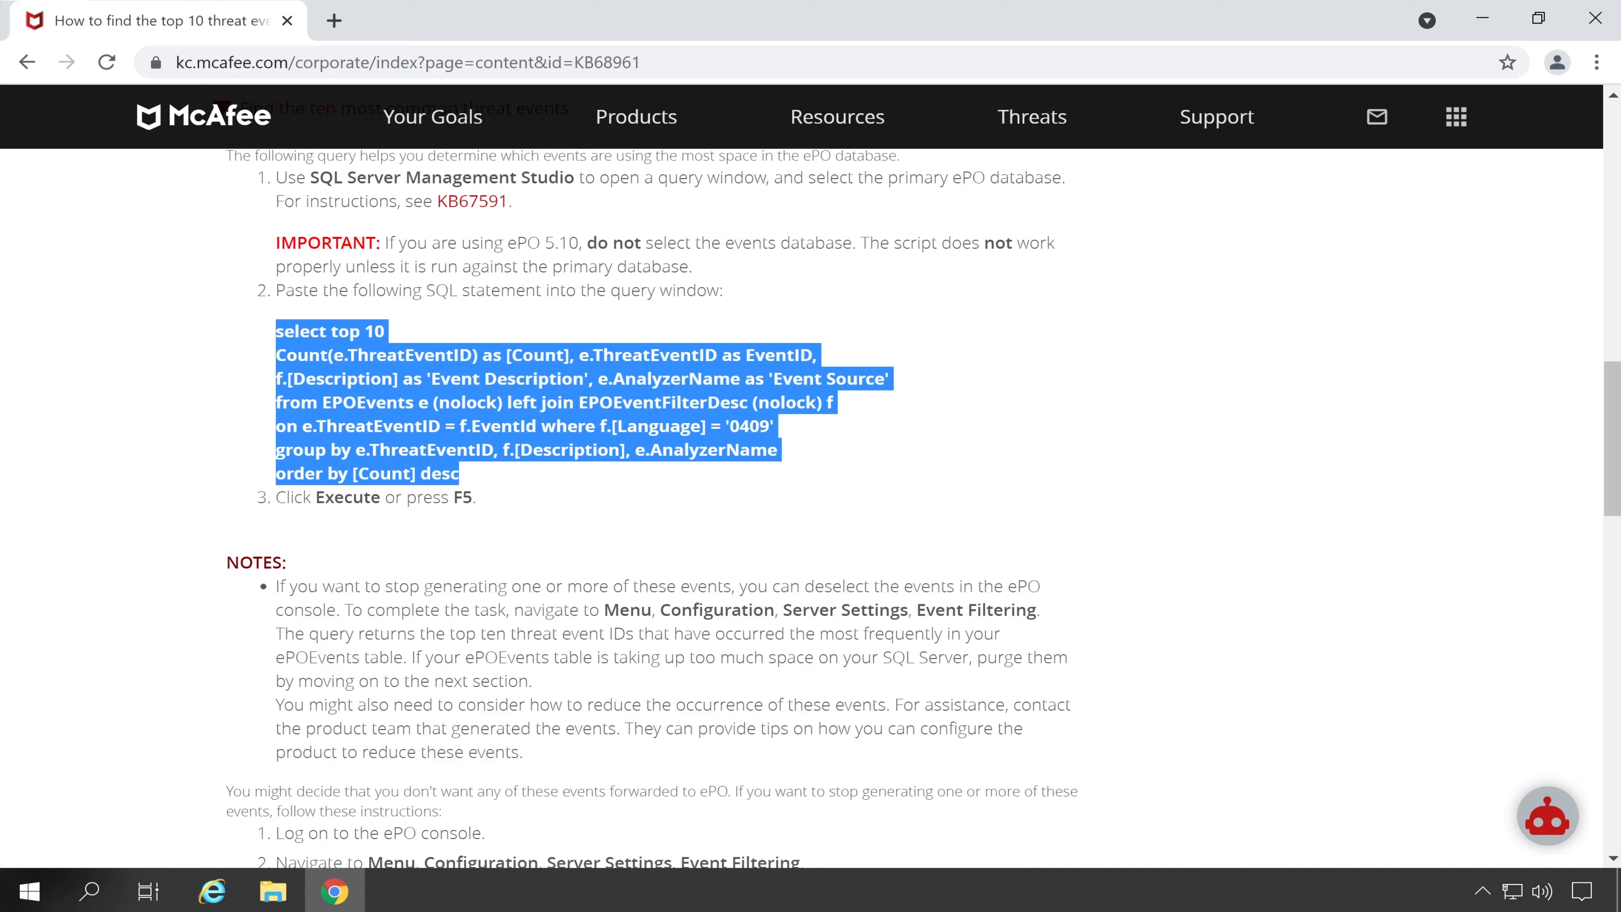
{"action": "right_click", "coordinate": [574, 395]}
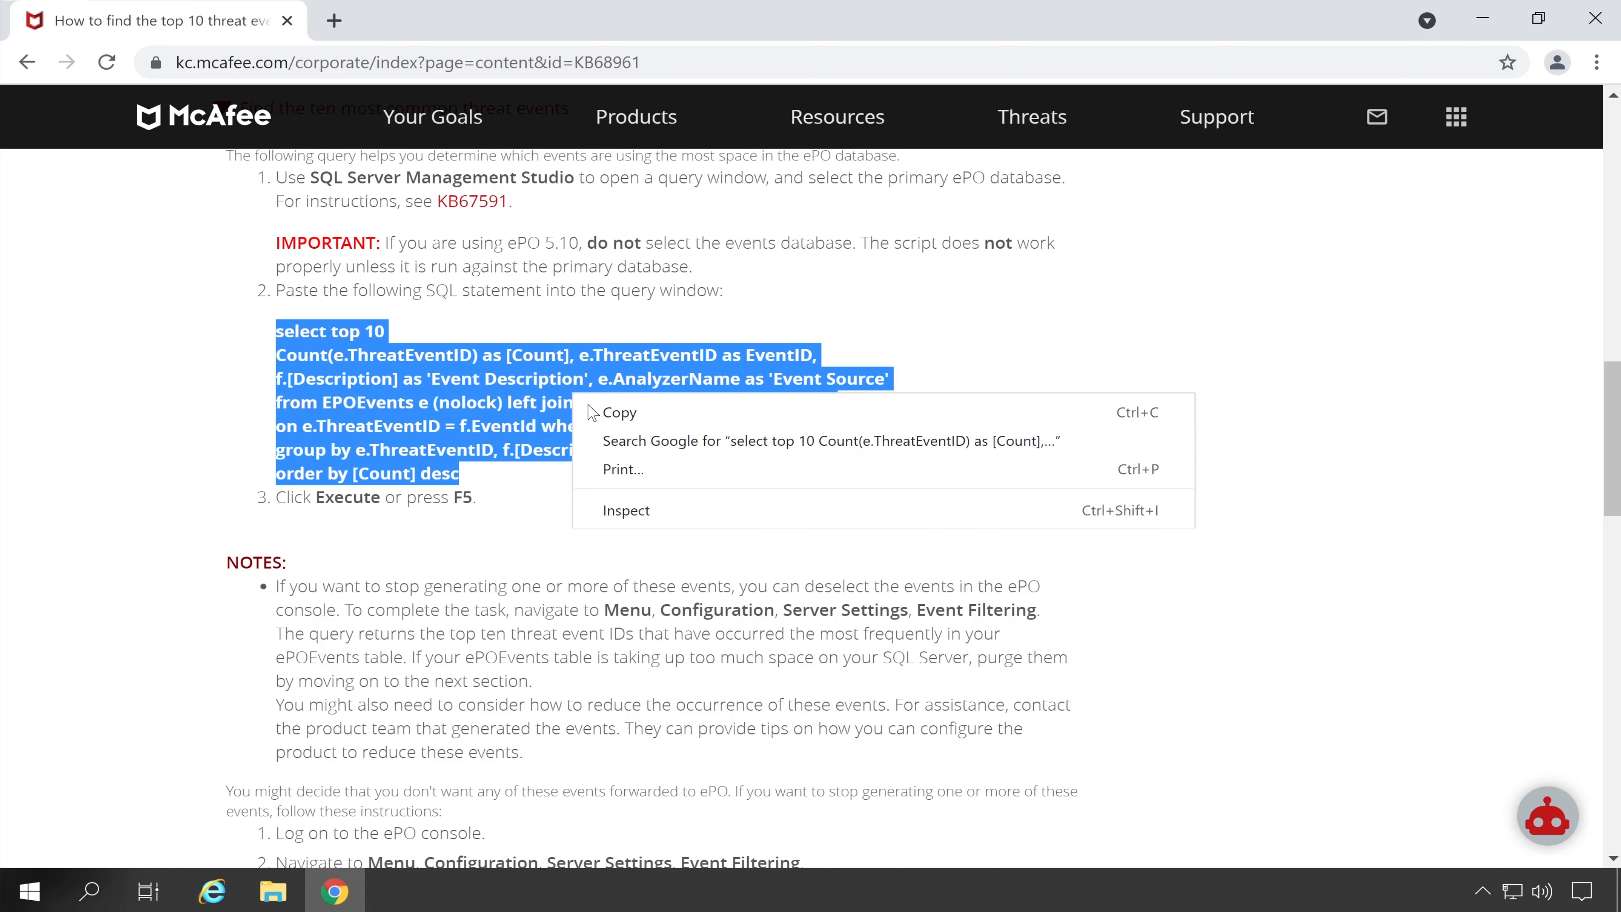
{"action": "left_click", "coordinate": [671, 421]}
{"action": "scroll", "coordinate": [671, 421], "scroll_direction": "up", "scroll_amount": 3}
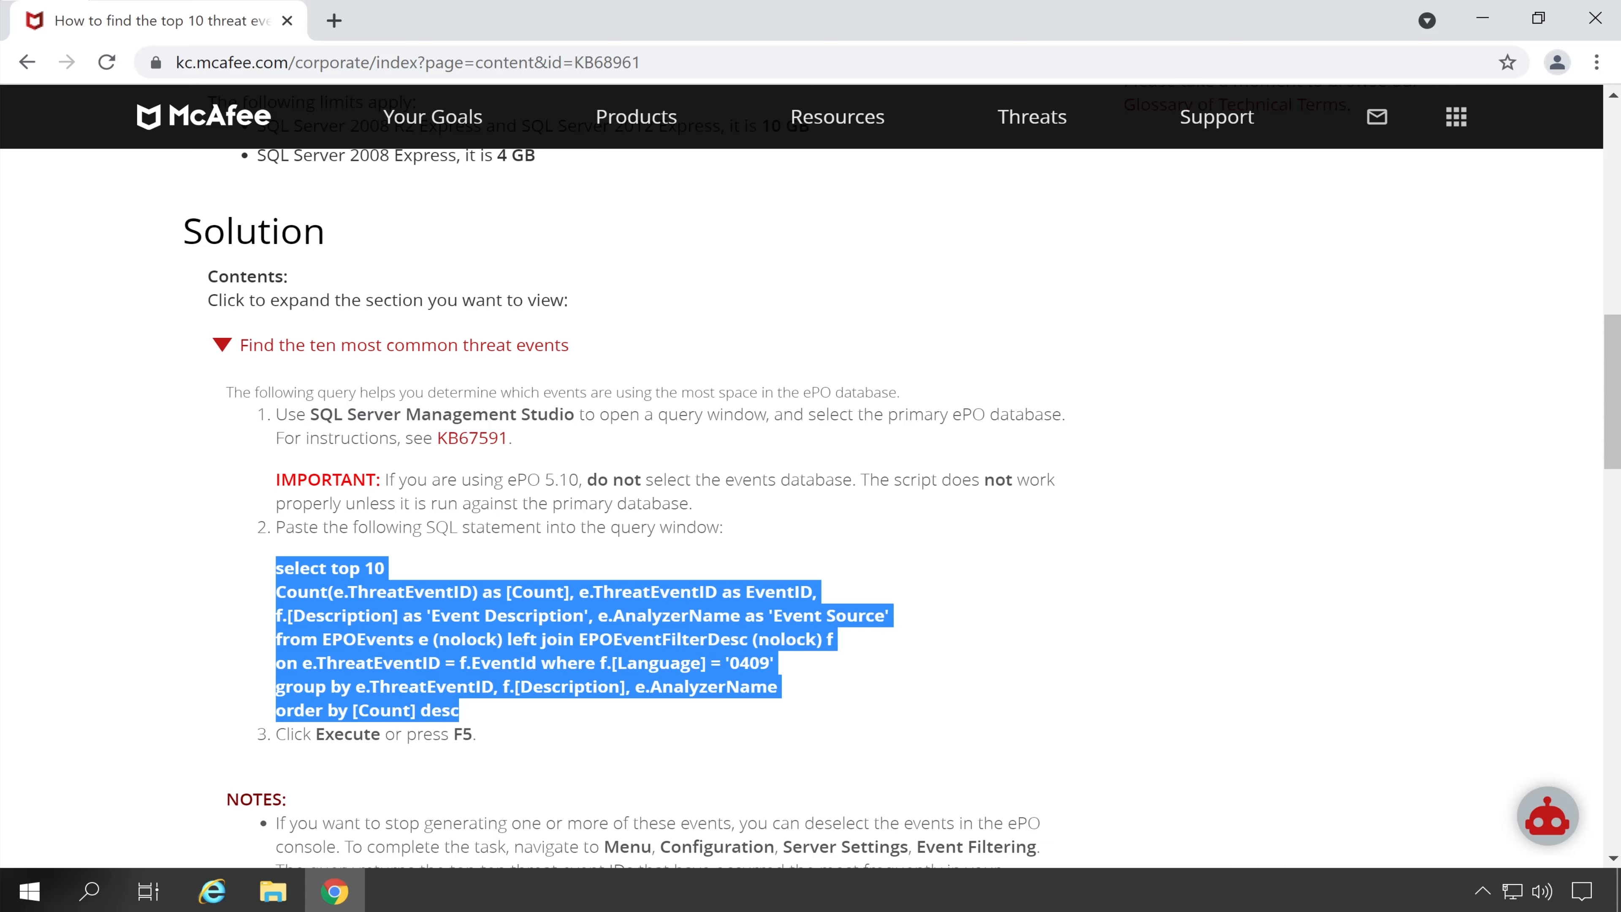
Launch SQL Server Management Studio and connect to 192.168.0.99\SQLEXPRESS
{"action": "left_click", "coordinate": [1483, 19]}
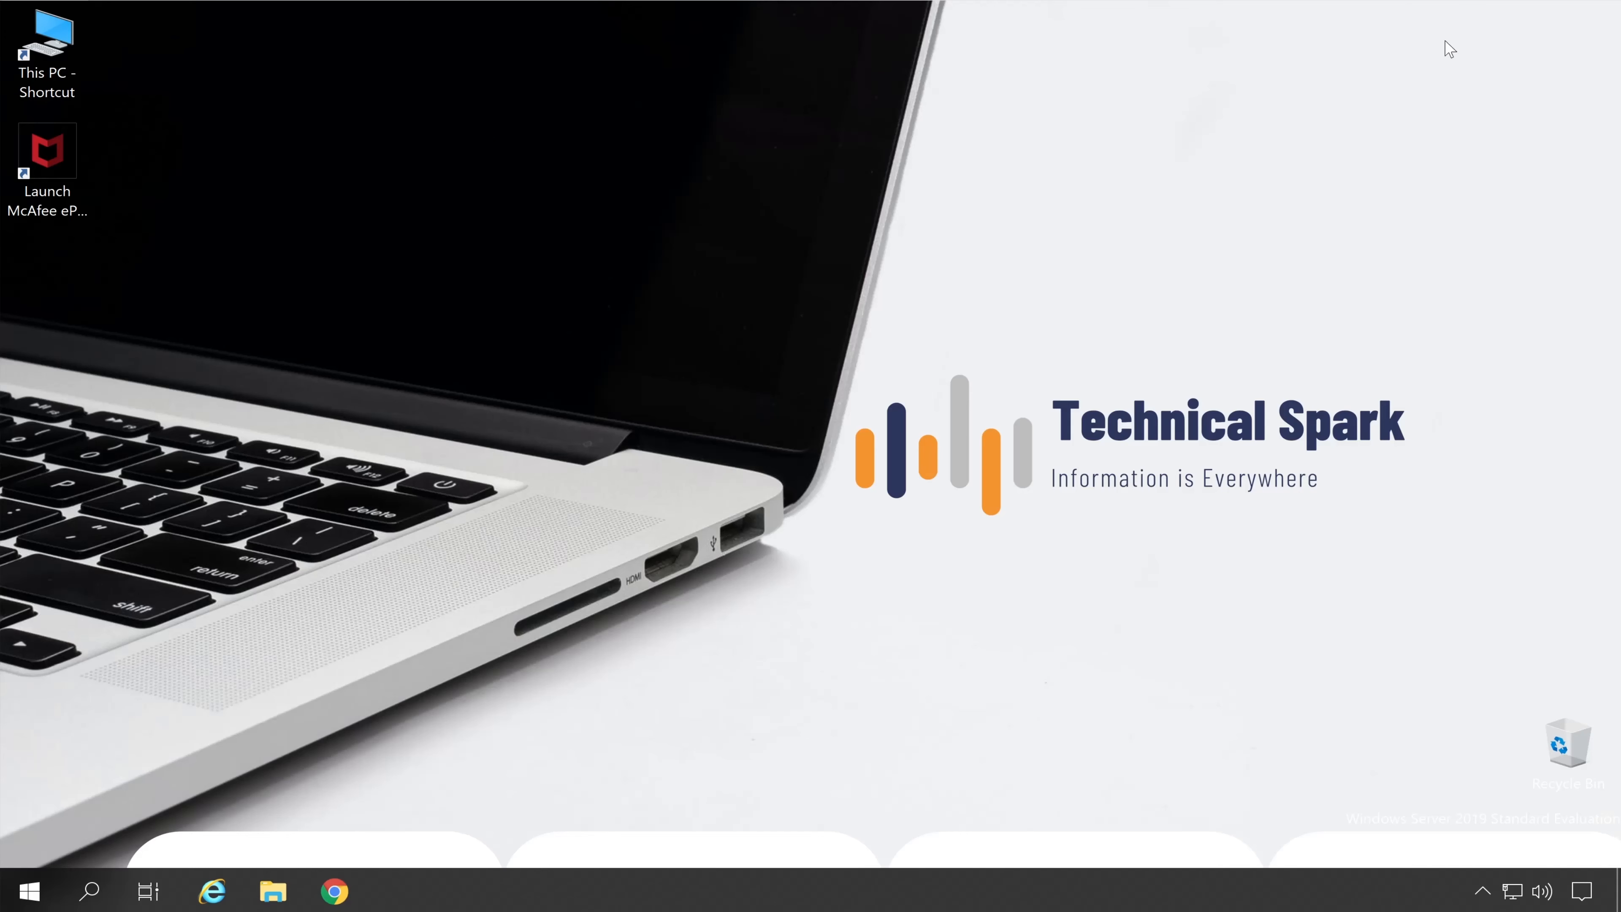
{"action": "left_click", "coordinate": [50, 884]}
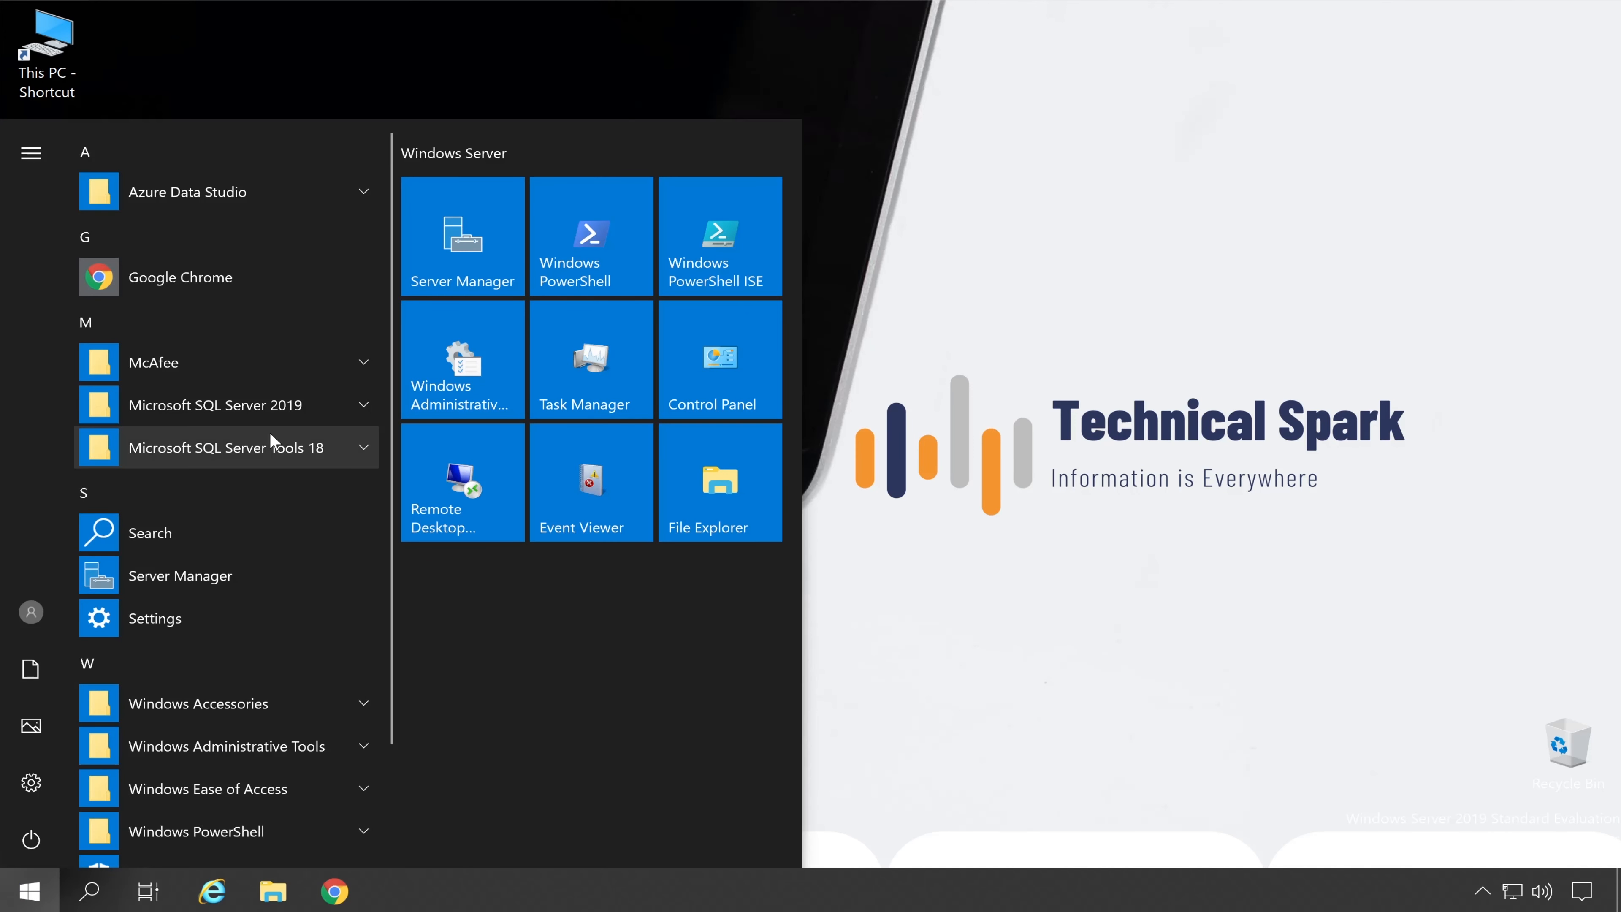
{"action": "left_click", "coordinate": [268, 451]}
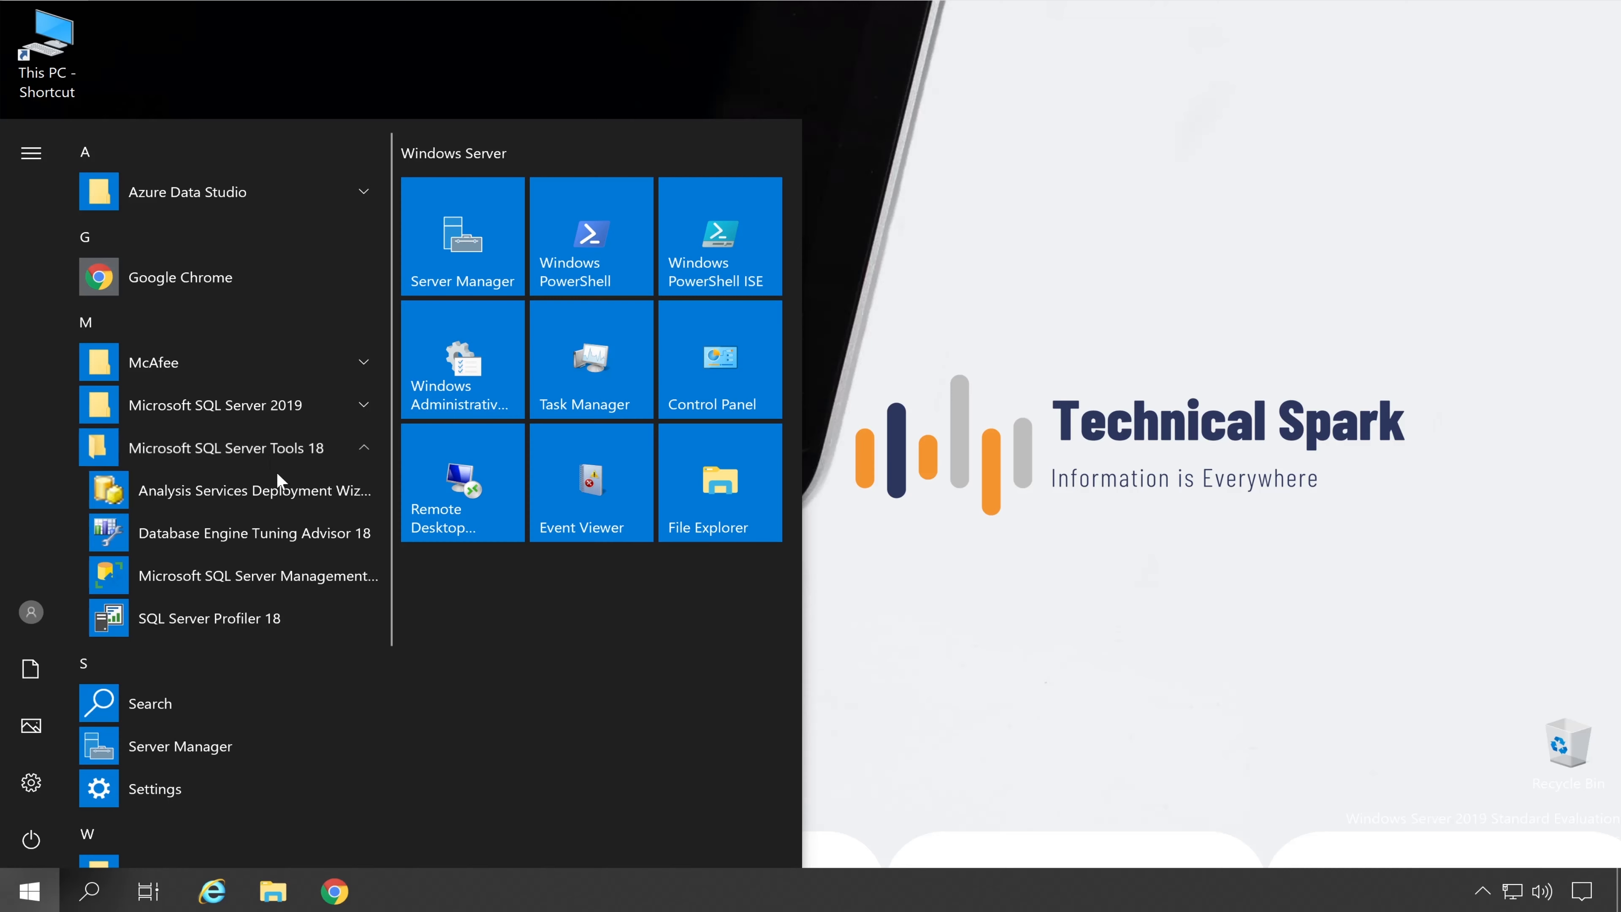
{"action": "left_click", "coordinate": [282, 576]}
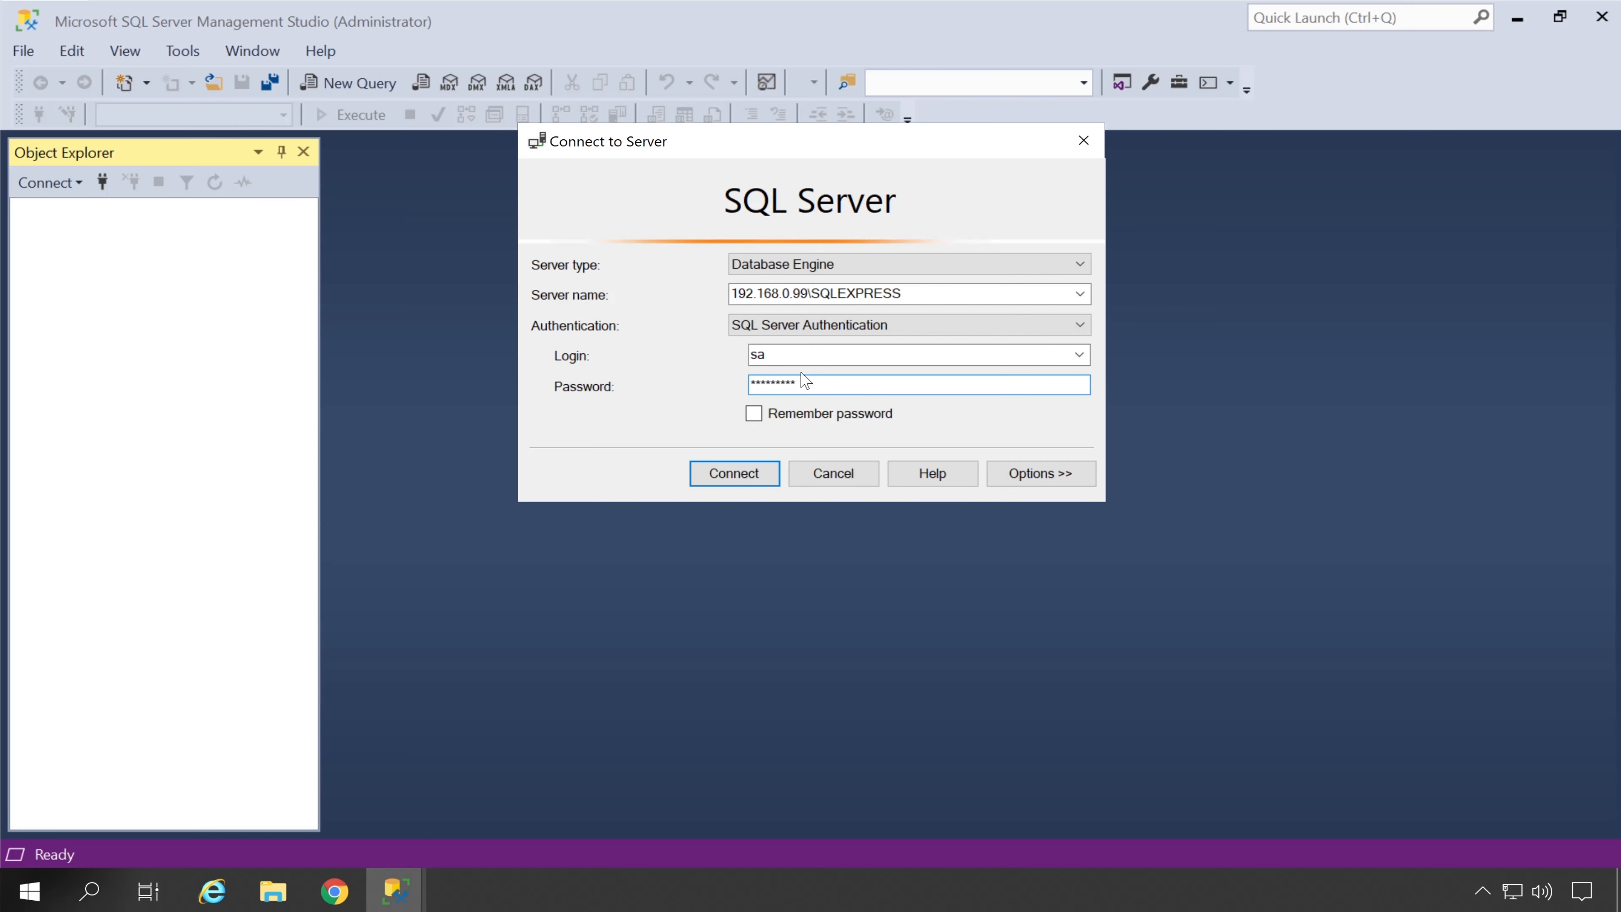
{"action": "left_click_drag", "start_coordinate": [780, 355], "coordinate": [721, 358]}
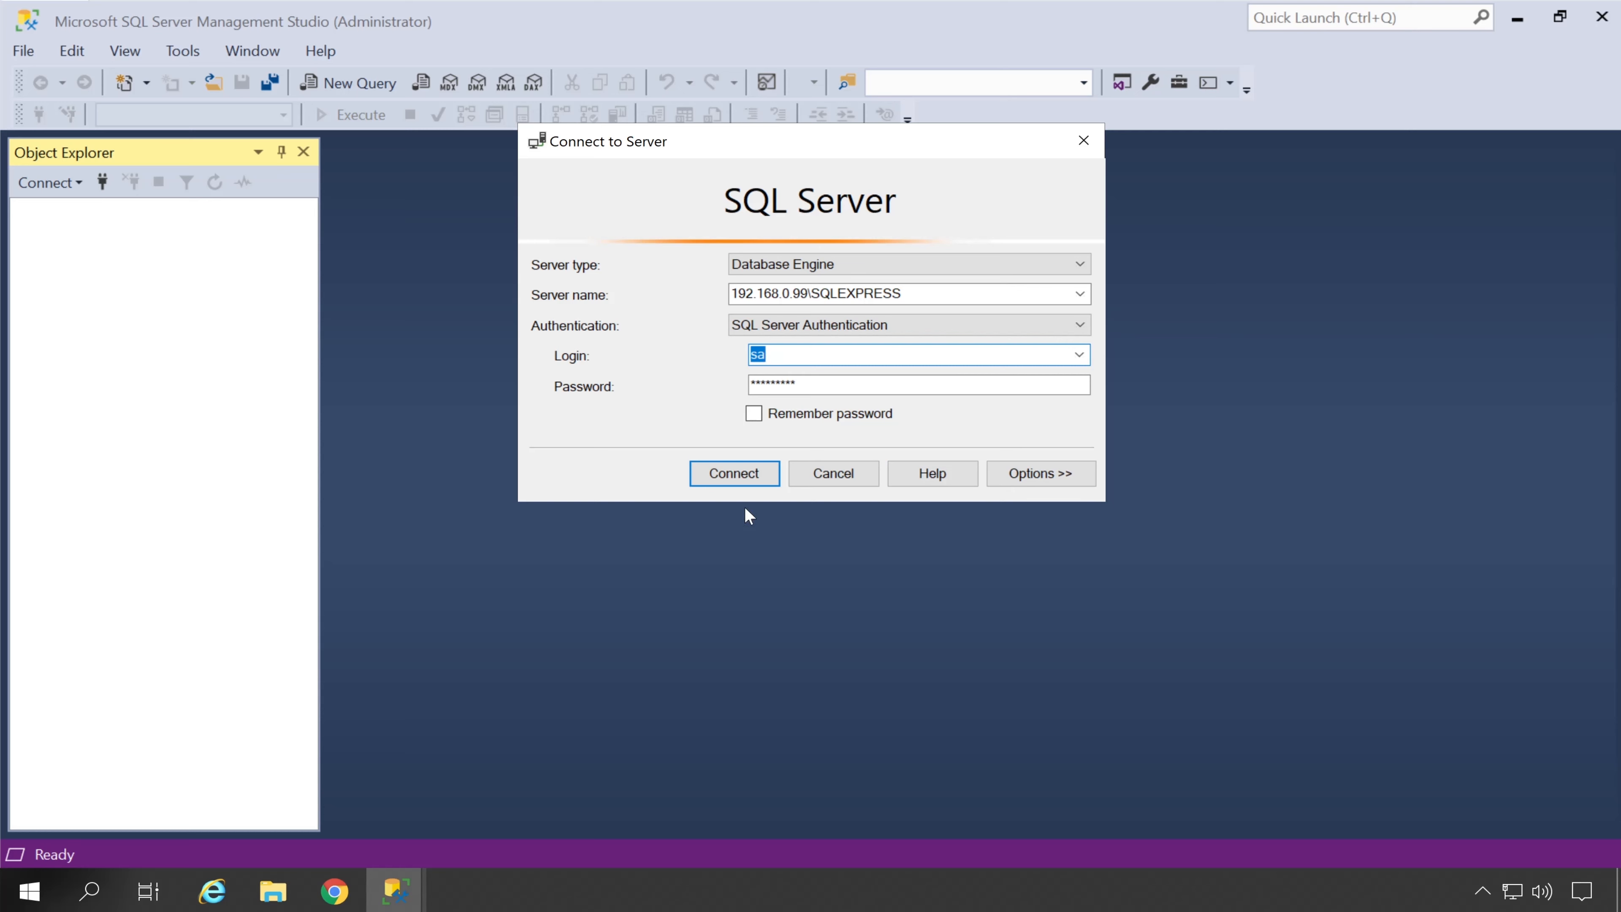
{"action": "left_click", "coordinate": [760, 482]}
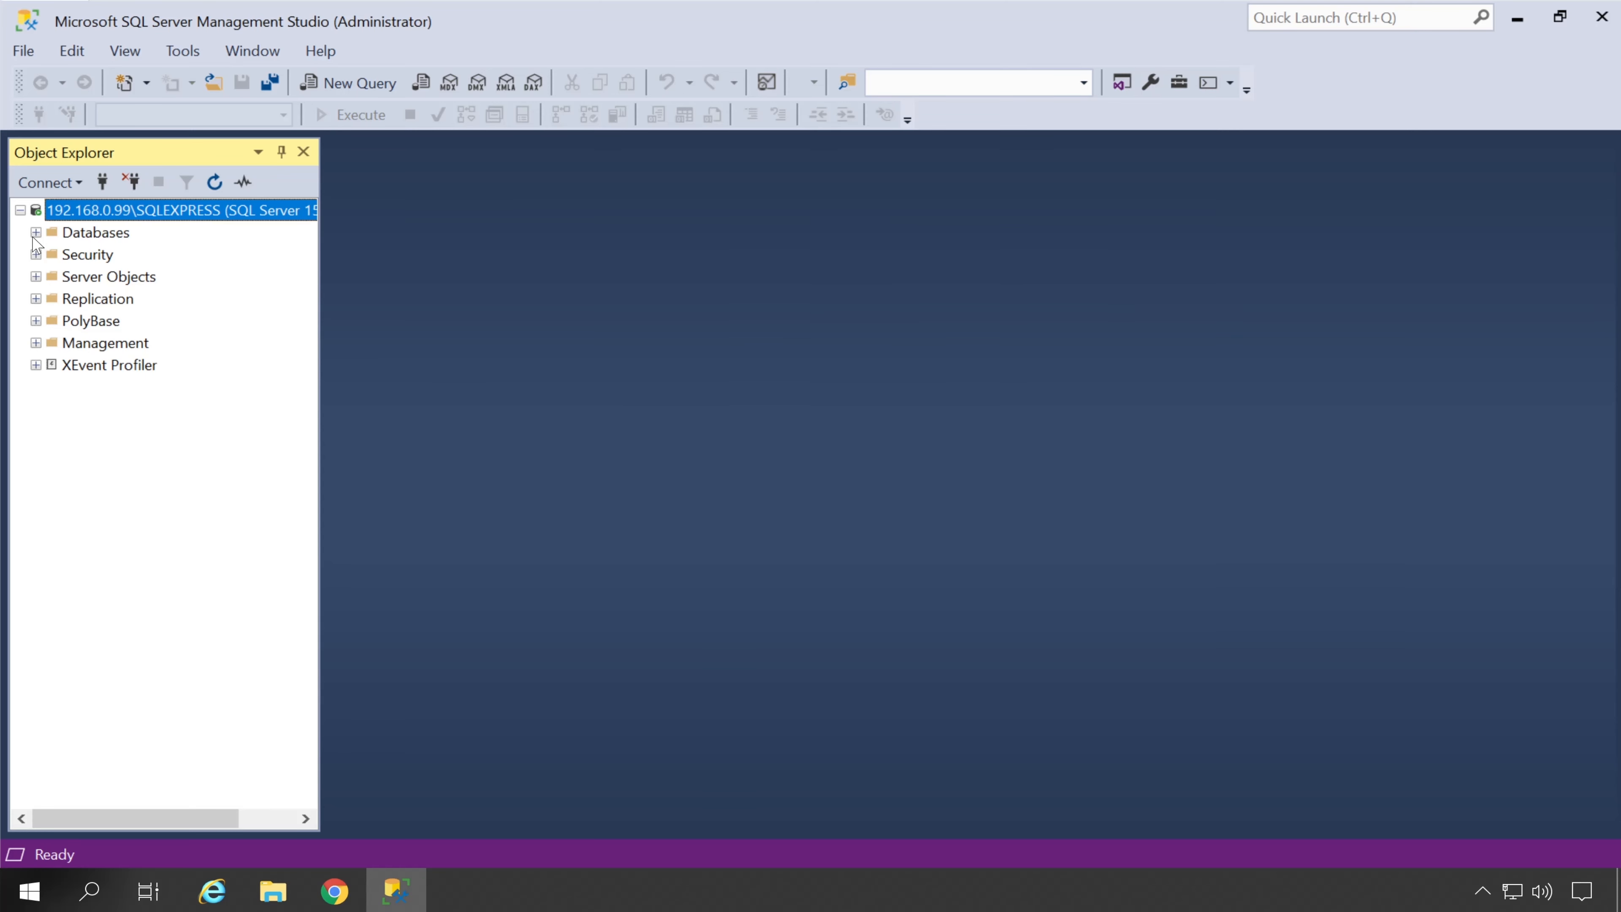
Open a new query window on the ePO_EPO database
{"action": "left_click", "coordinate": [36, 232]}
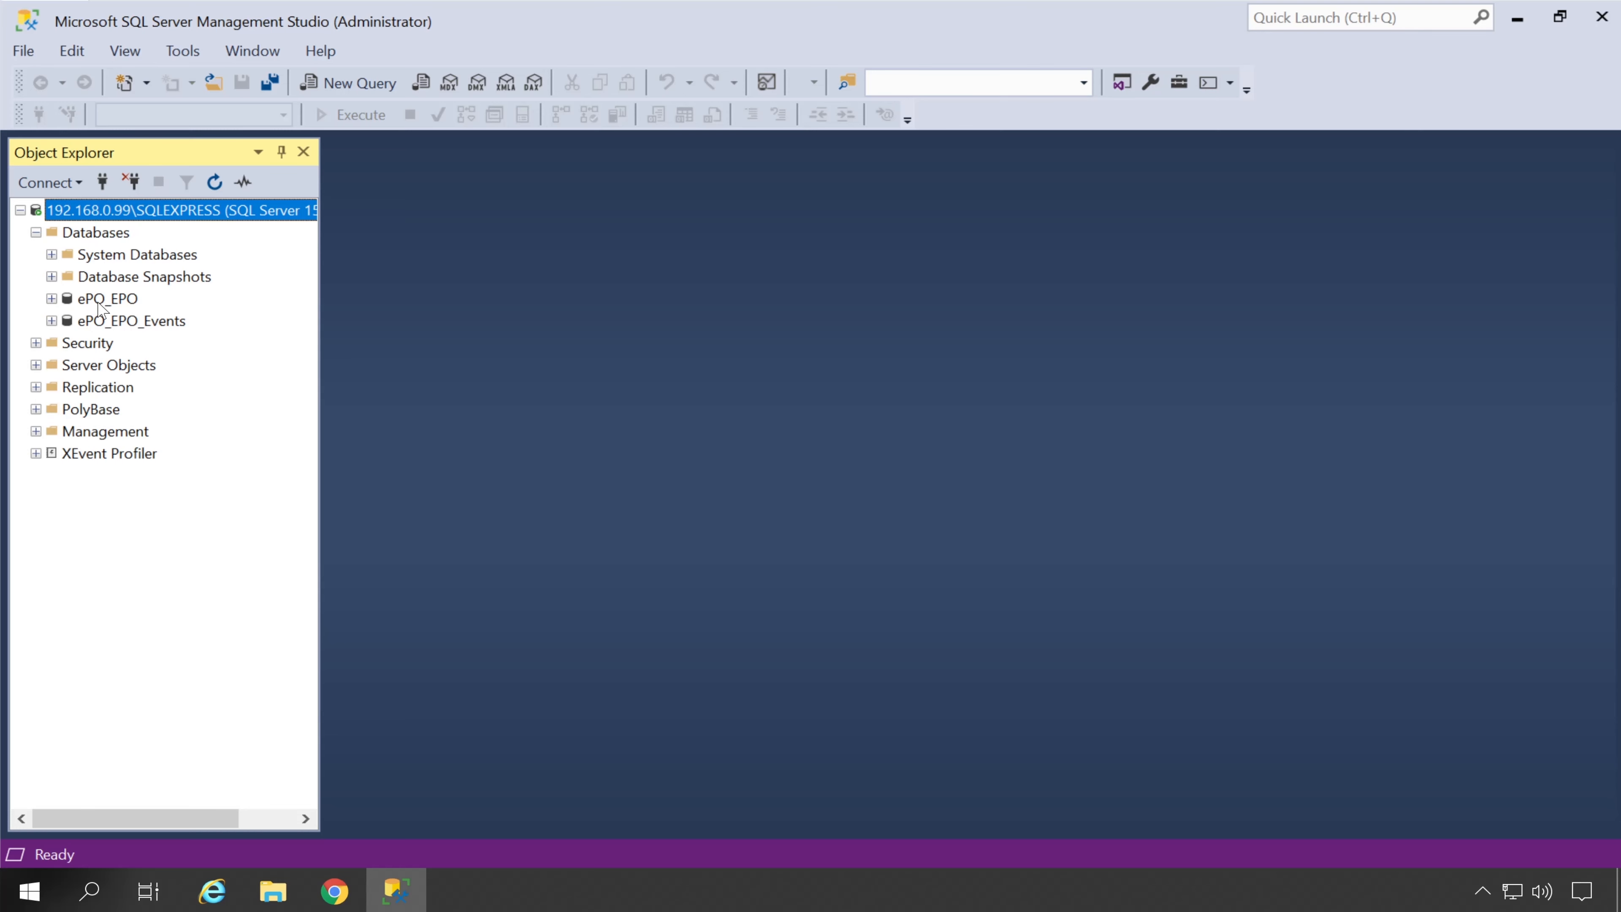
{"action": "left_click", "coordinate": [101, 301]}
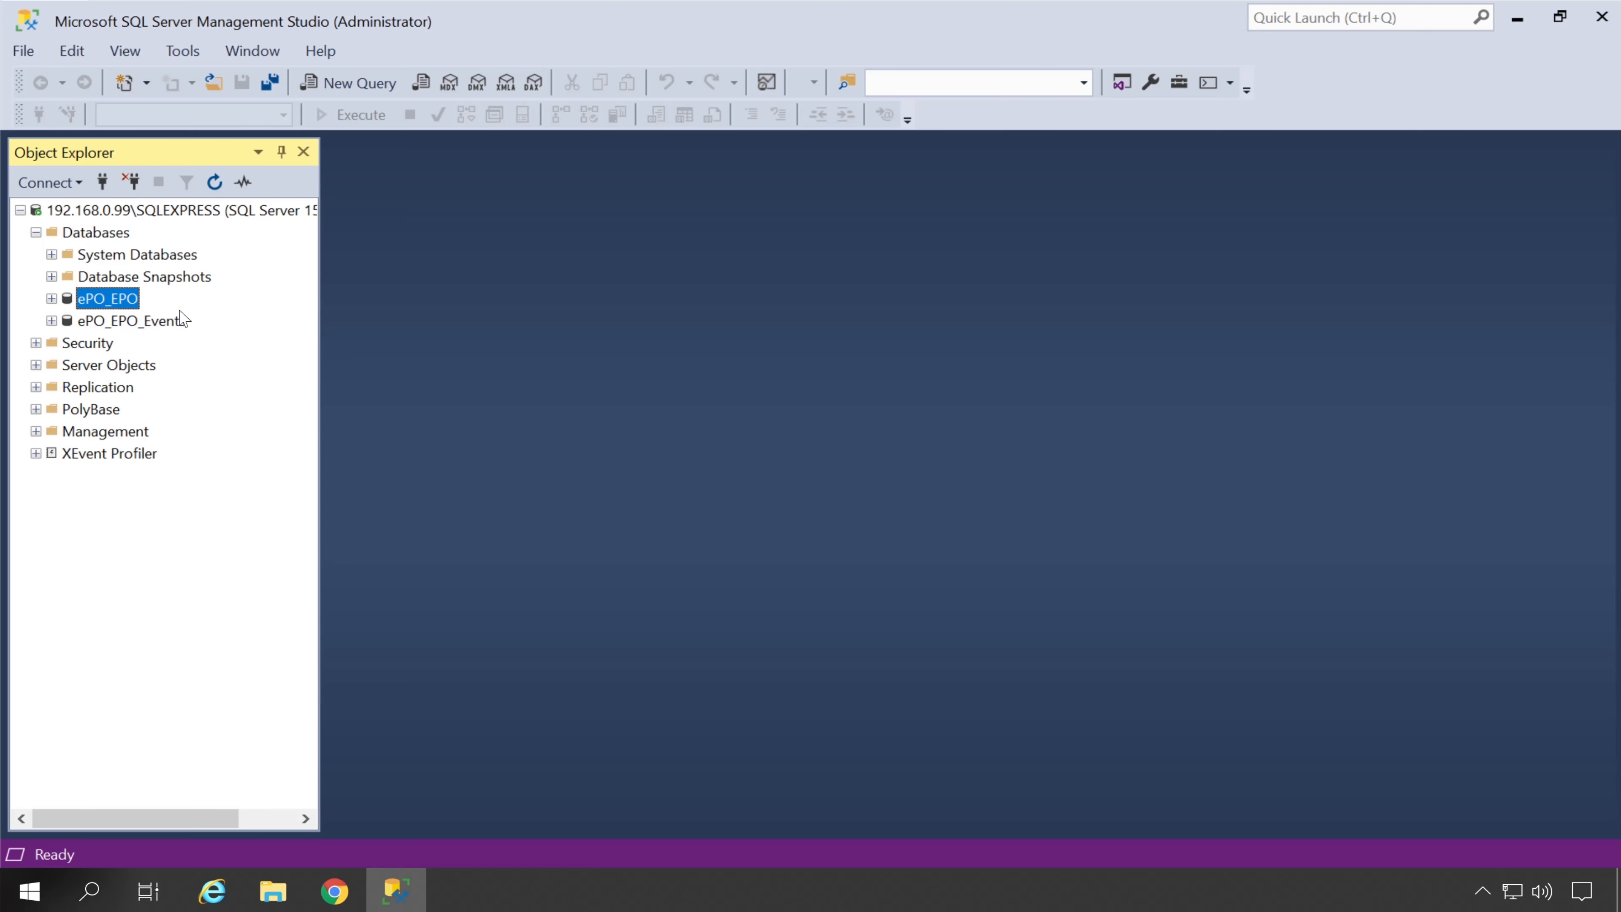
{"action": "right_click", "coordinate": [111, 305]}
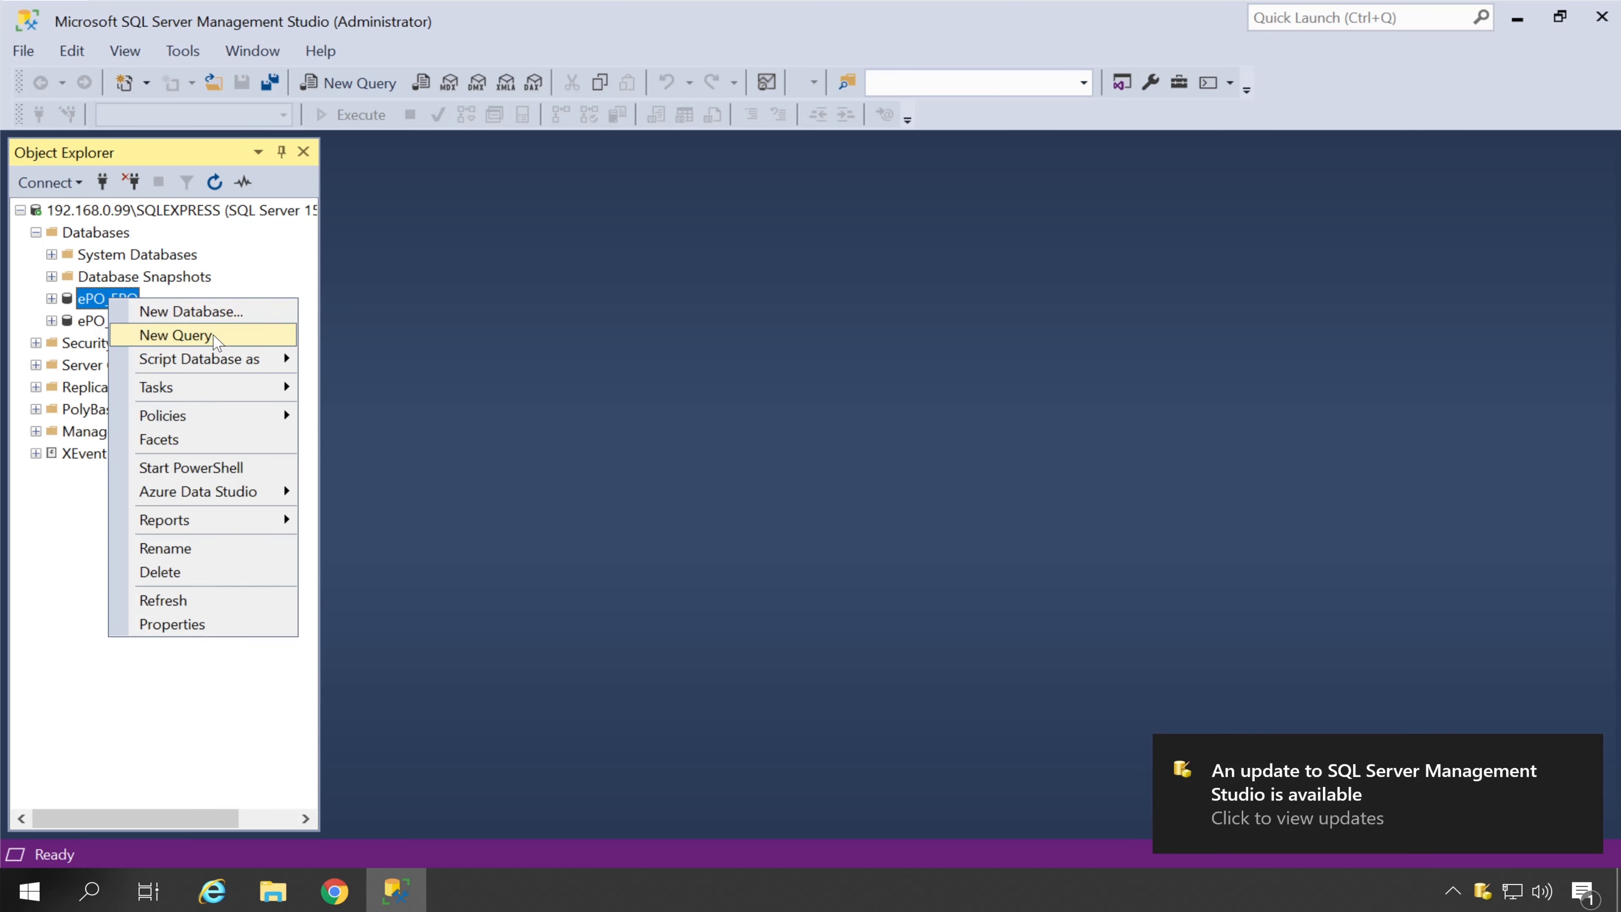
{"action": "left_click", "coordinate": [227, 338]}
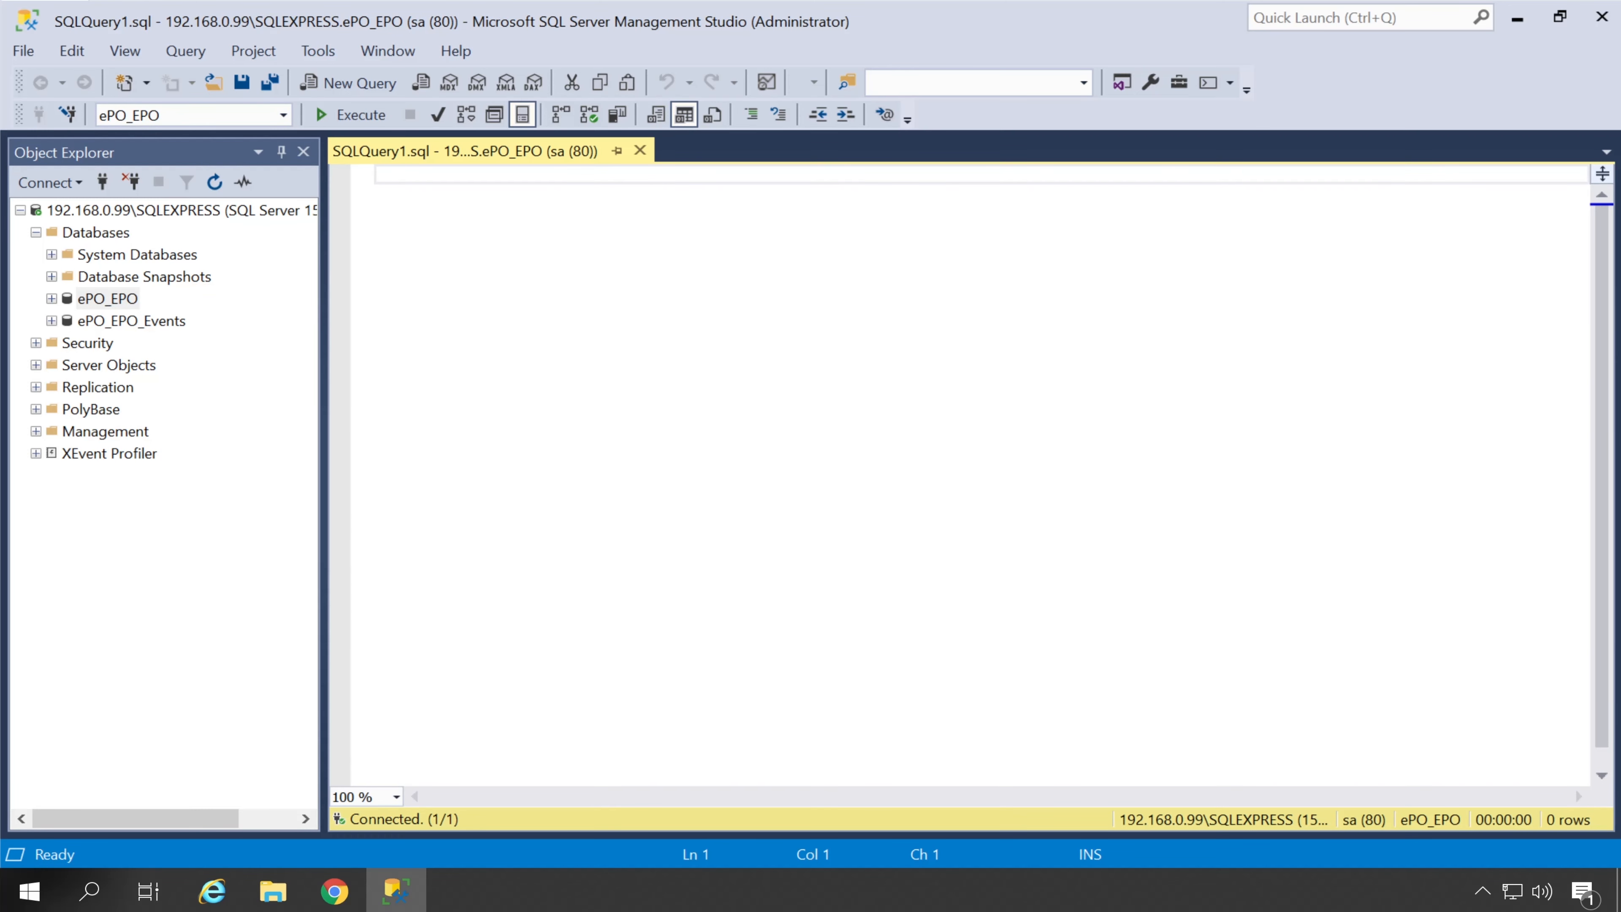
Paste and run the top-10 threat events query, returning events 18505, 18501 and 18500
{"action": "right_click", "coordinate": [406, 174]}
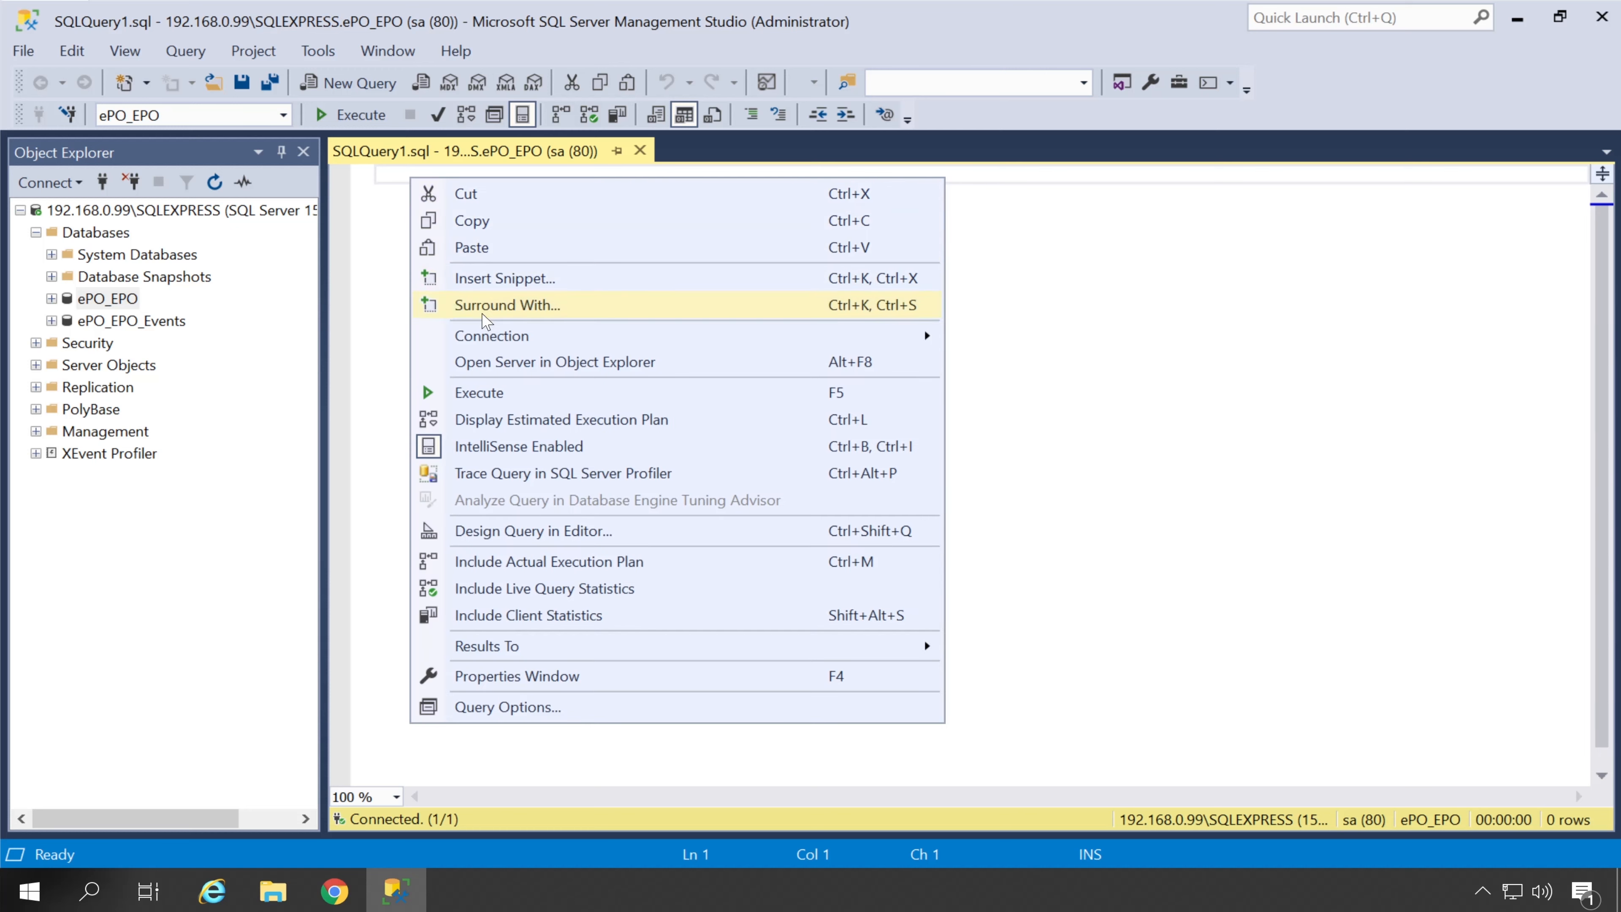
{"action": "left_click", "coordinate": [502, 259]}
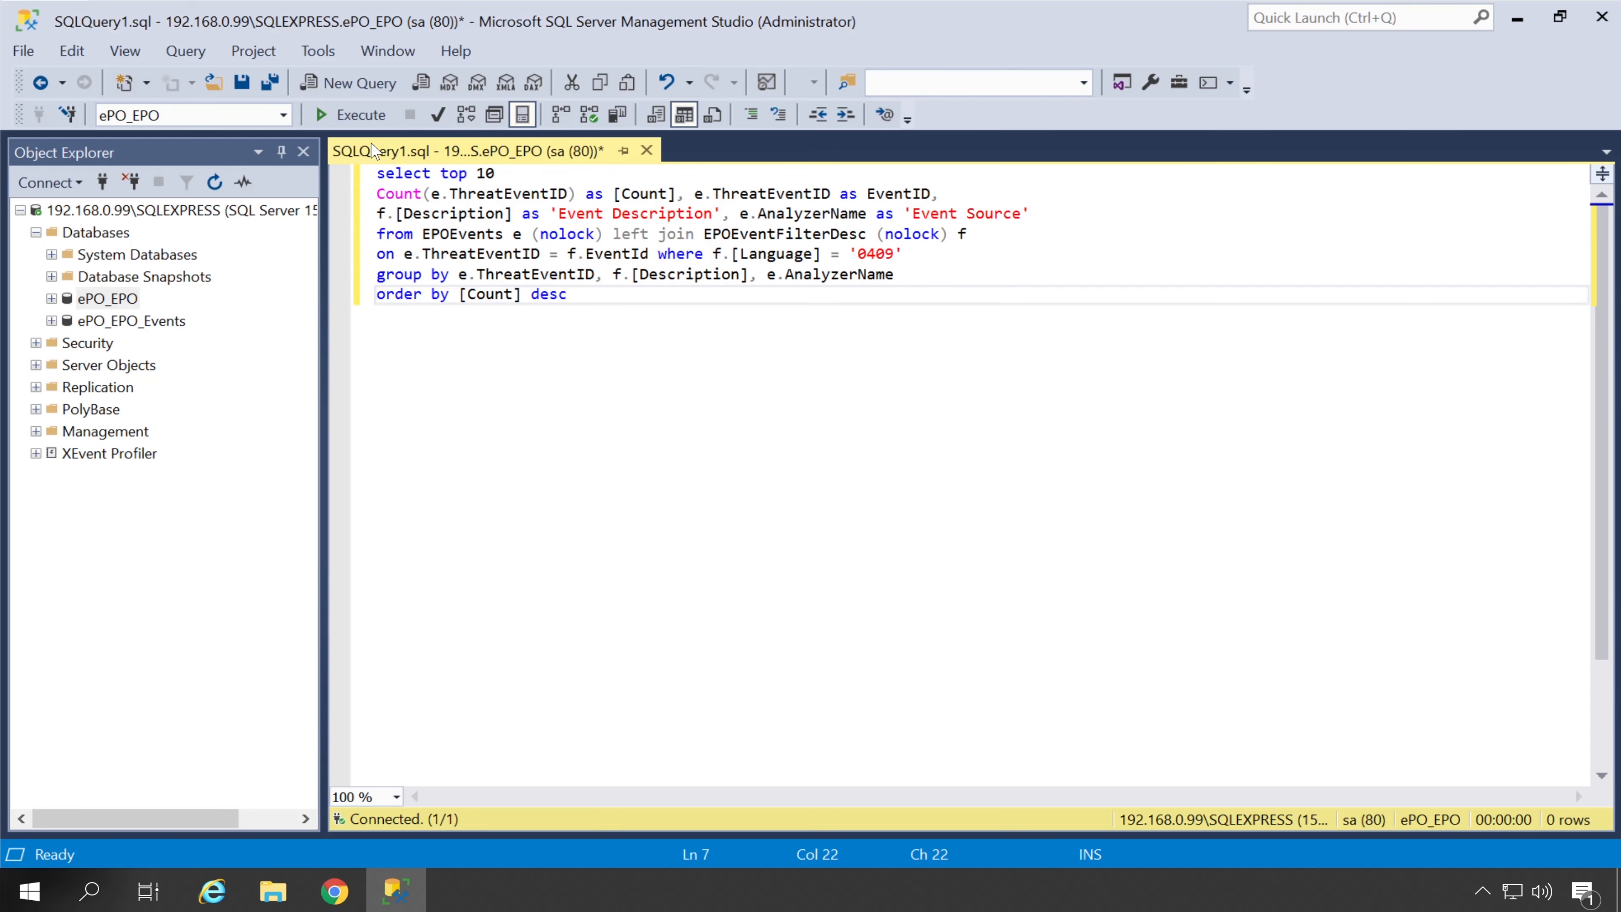
{"action": "left_click", "coordinate": [364, 116]}
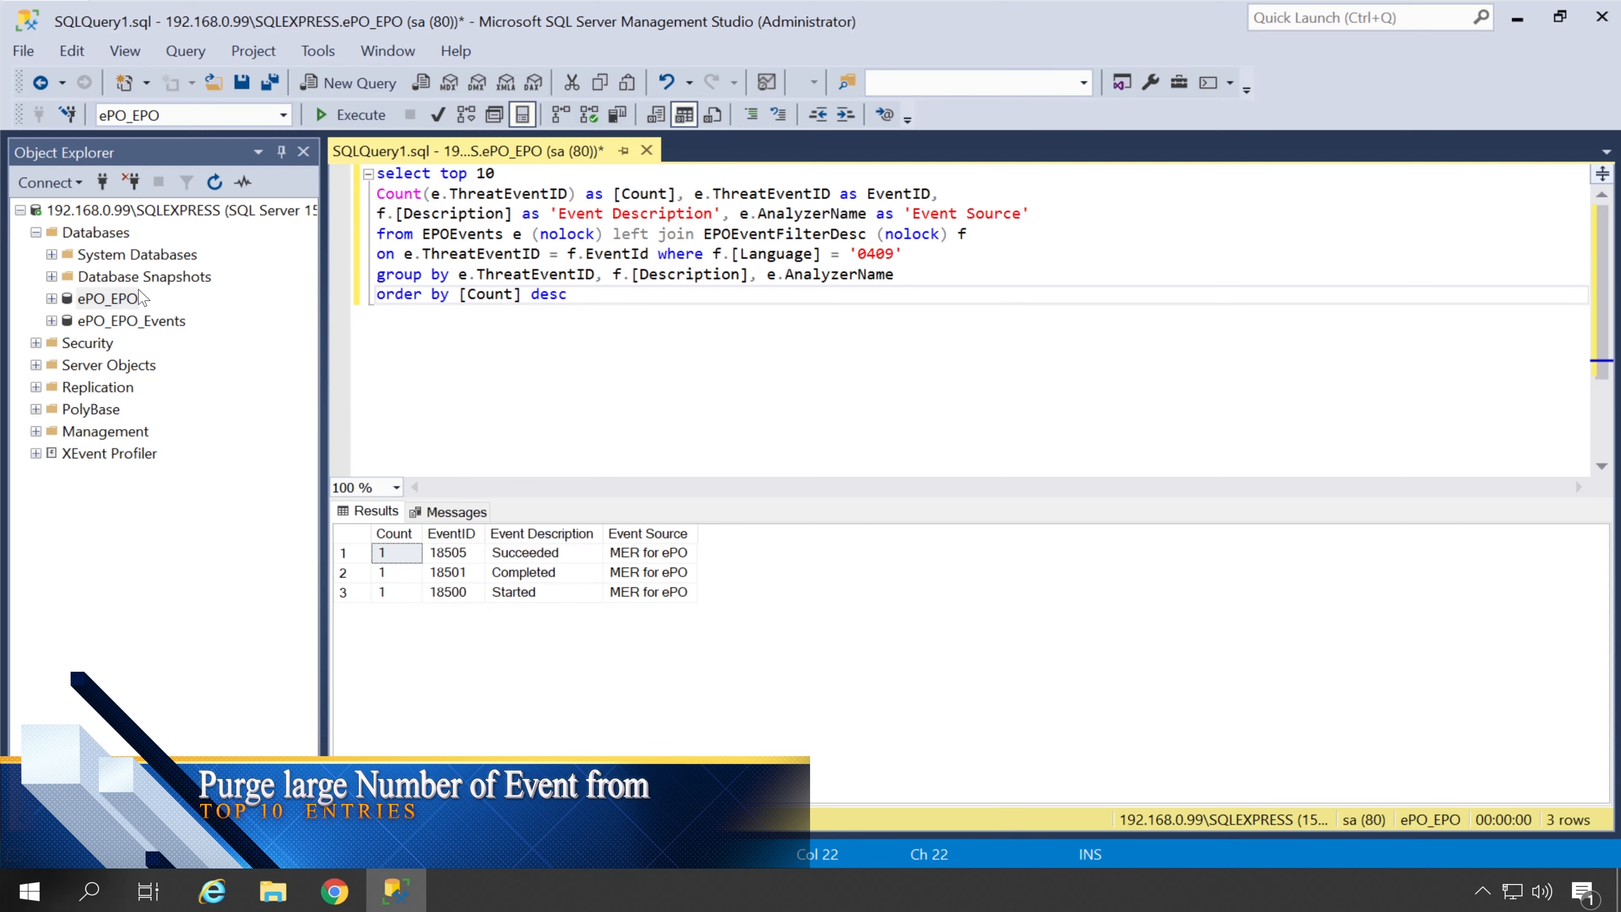
Open a second ePO_EPO query window and copy the article's purge-by-event-ID script
{"action": "right_click", "coordinate": [107, 300]}
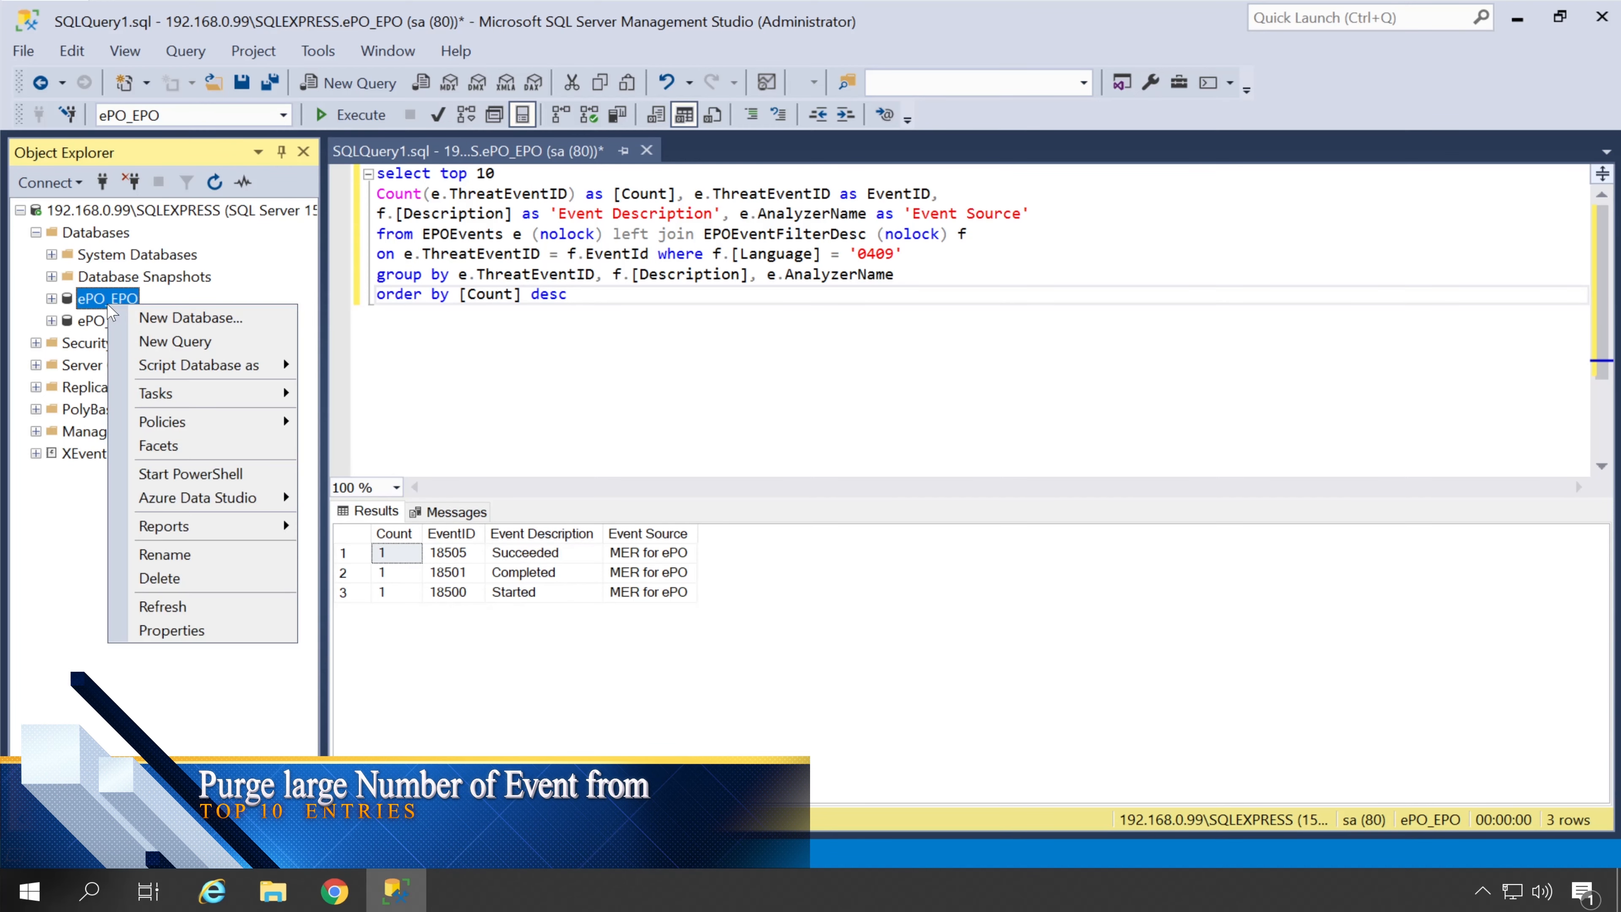
{"action": "left_click", "coordinate": [193, 348]}
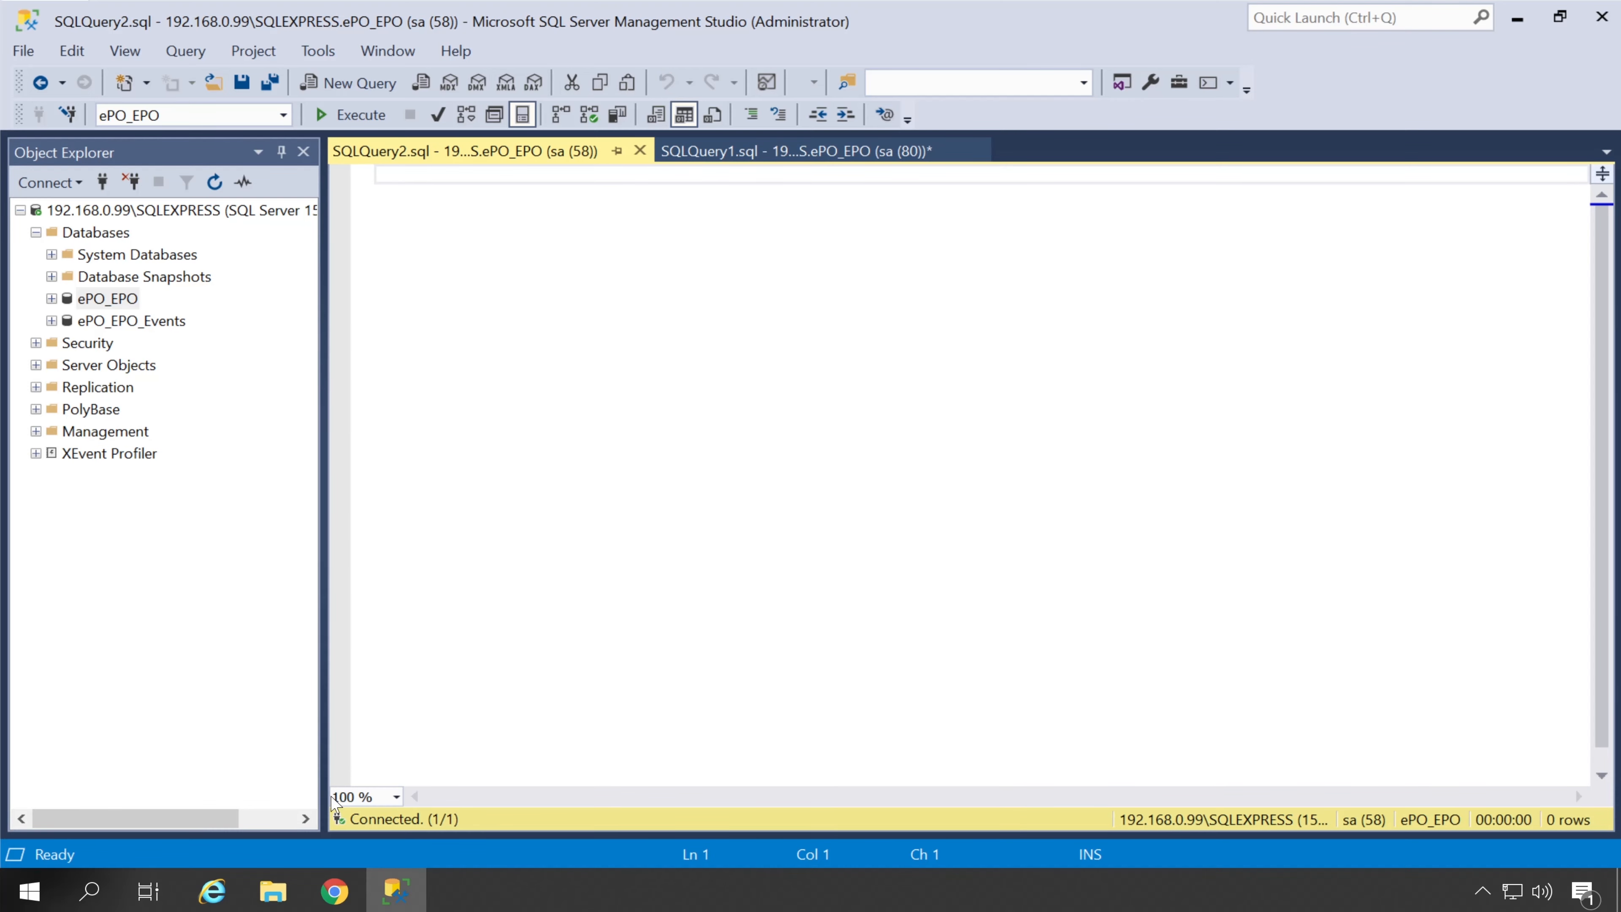
{"action": "left_click", "coordinate": [343, 899]}
{"action": "scroll", "coordinate": [810, 472], "scroll_direction": "down", "scroll_amount": 8}
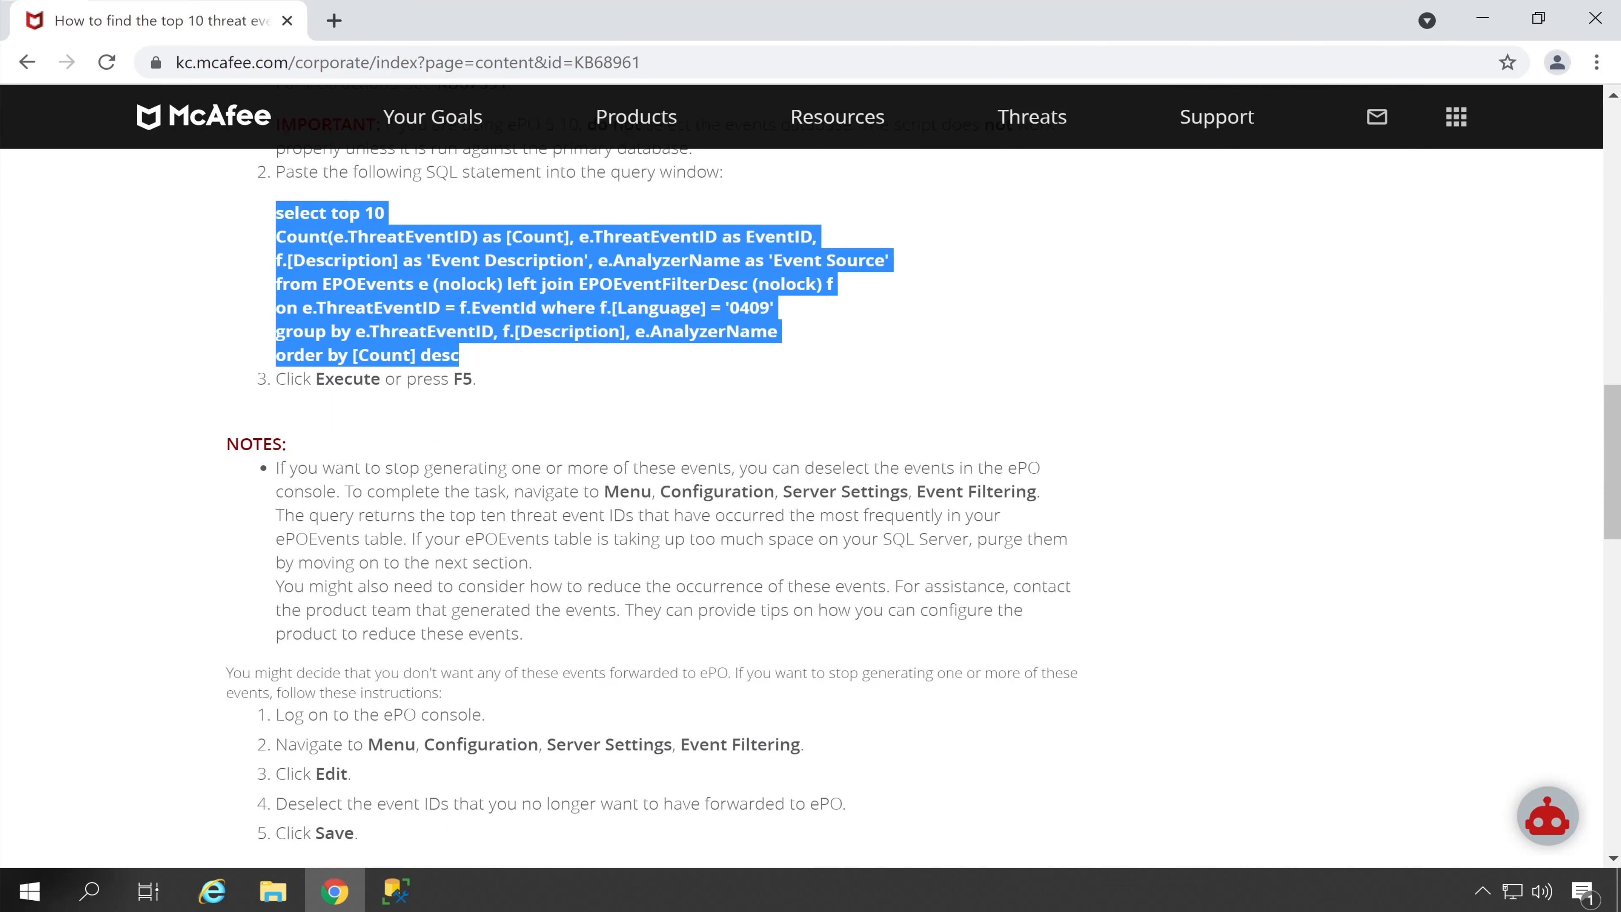
{"action": "scroll", "coordinate": [460, 579], "scroll_direction": "down", "scroll_amount": 2}
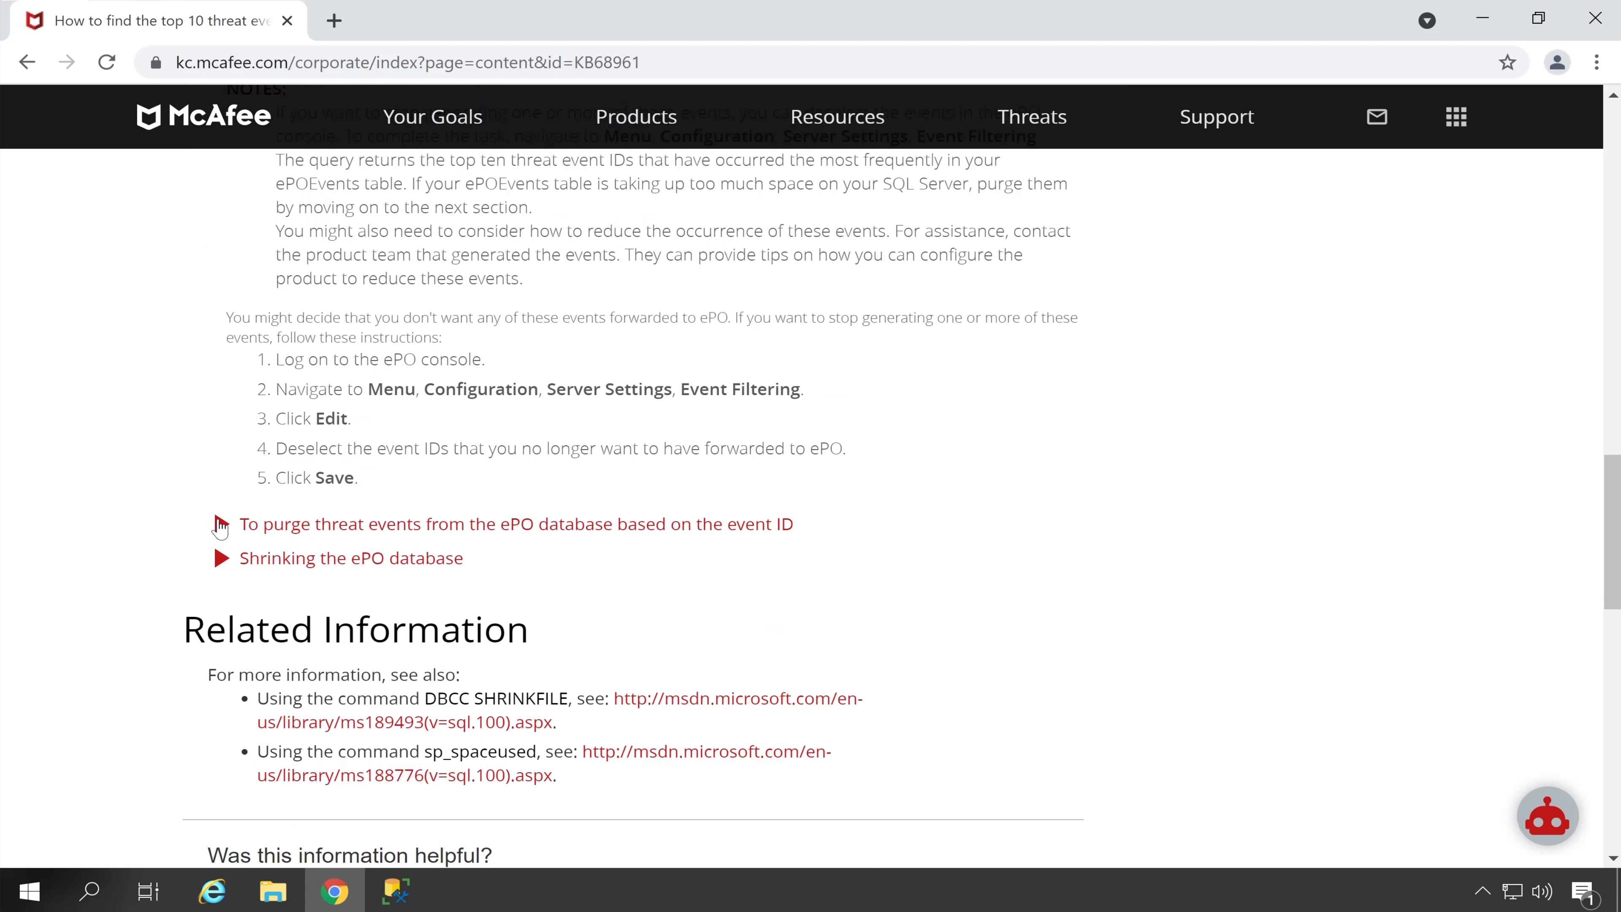
{"action": "left_click", "coordinate": [220, 525]}
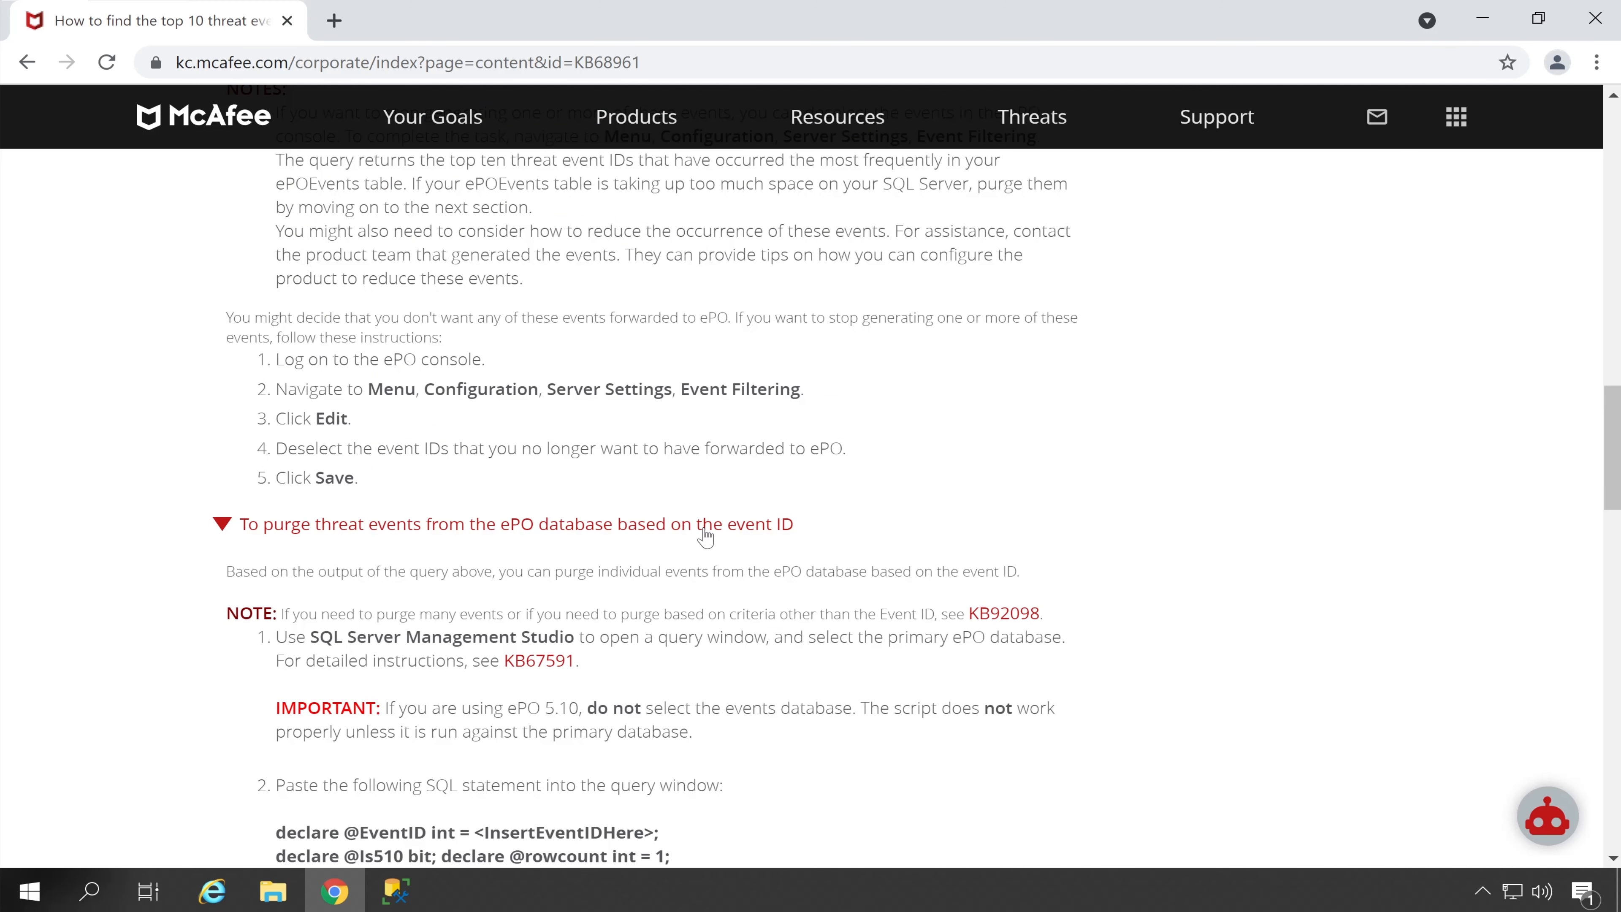
{"action": "scroll", "coordinate": [800, 544], "scroll_direction": "down", "scroll_amount": 8}
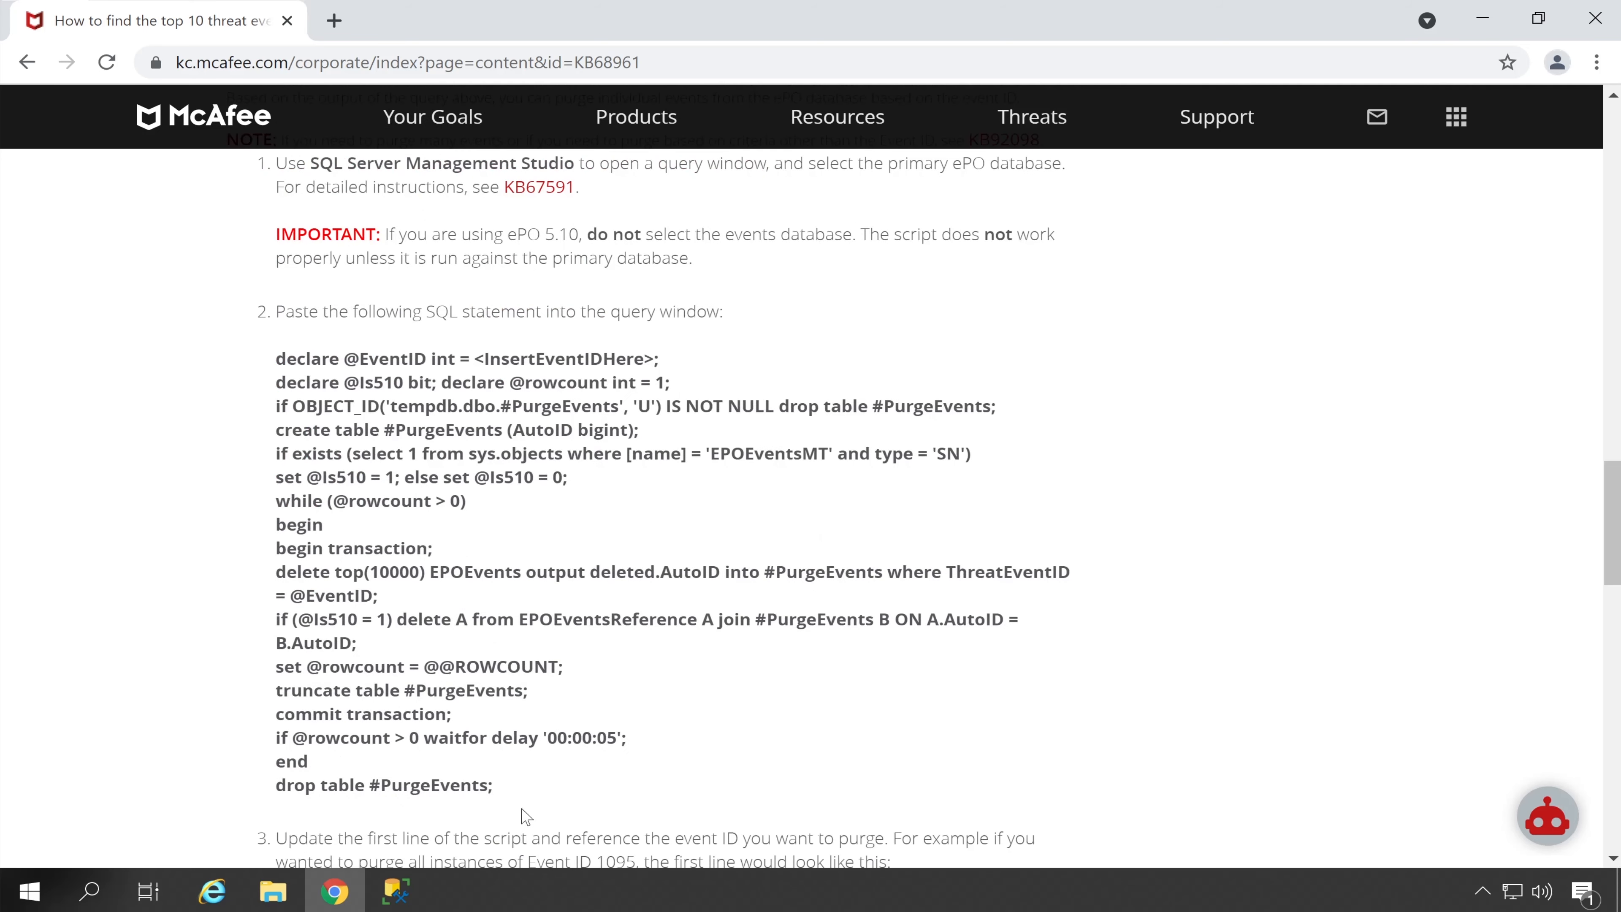
{"action": "left_click_drag", "start_coordinate": [492, 786], "coordinate": [267, 361]}
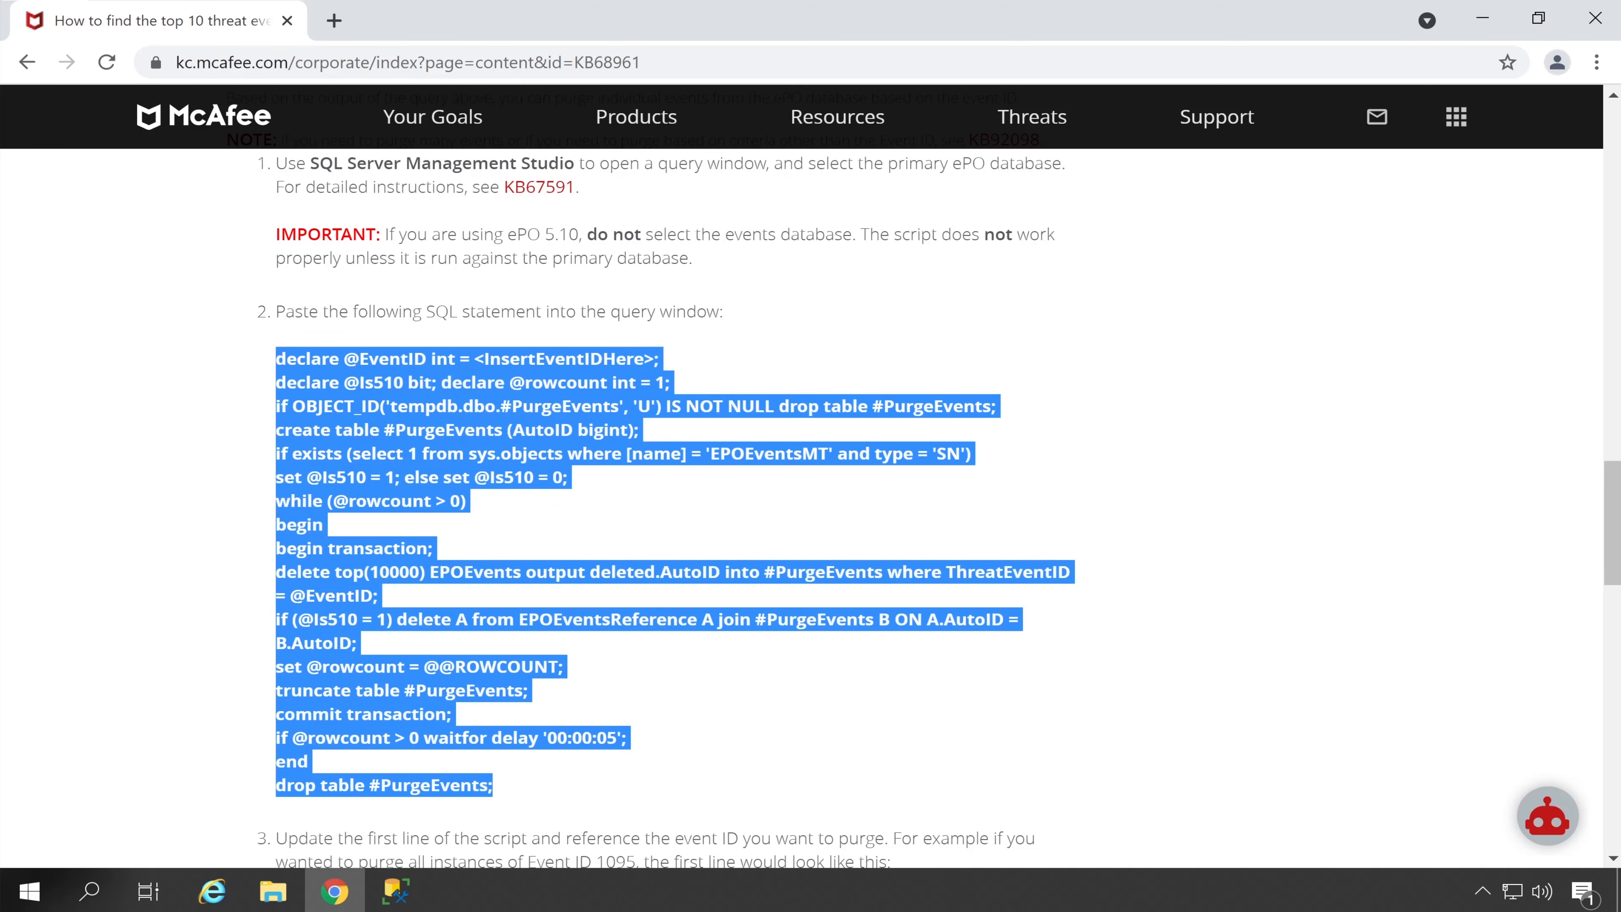
{"action": "right_click", "coordinate": [303, 366]}
{"action": "left_click", "coordinate": [358, 385]}
Paste the purge script into the new SQLQuery2 window
{"action": "left_click", "coordinate": [395, 891]}
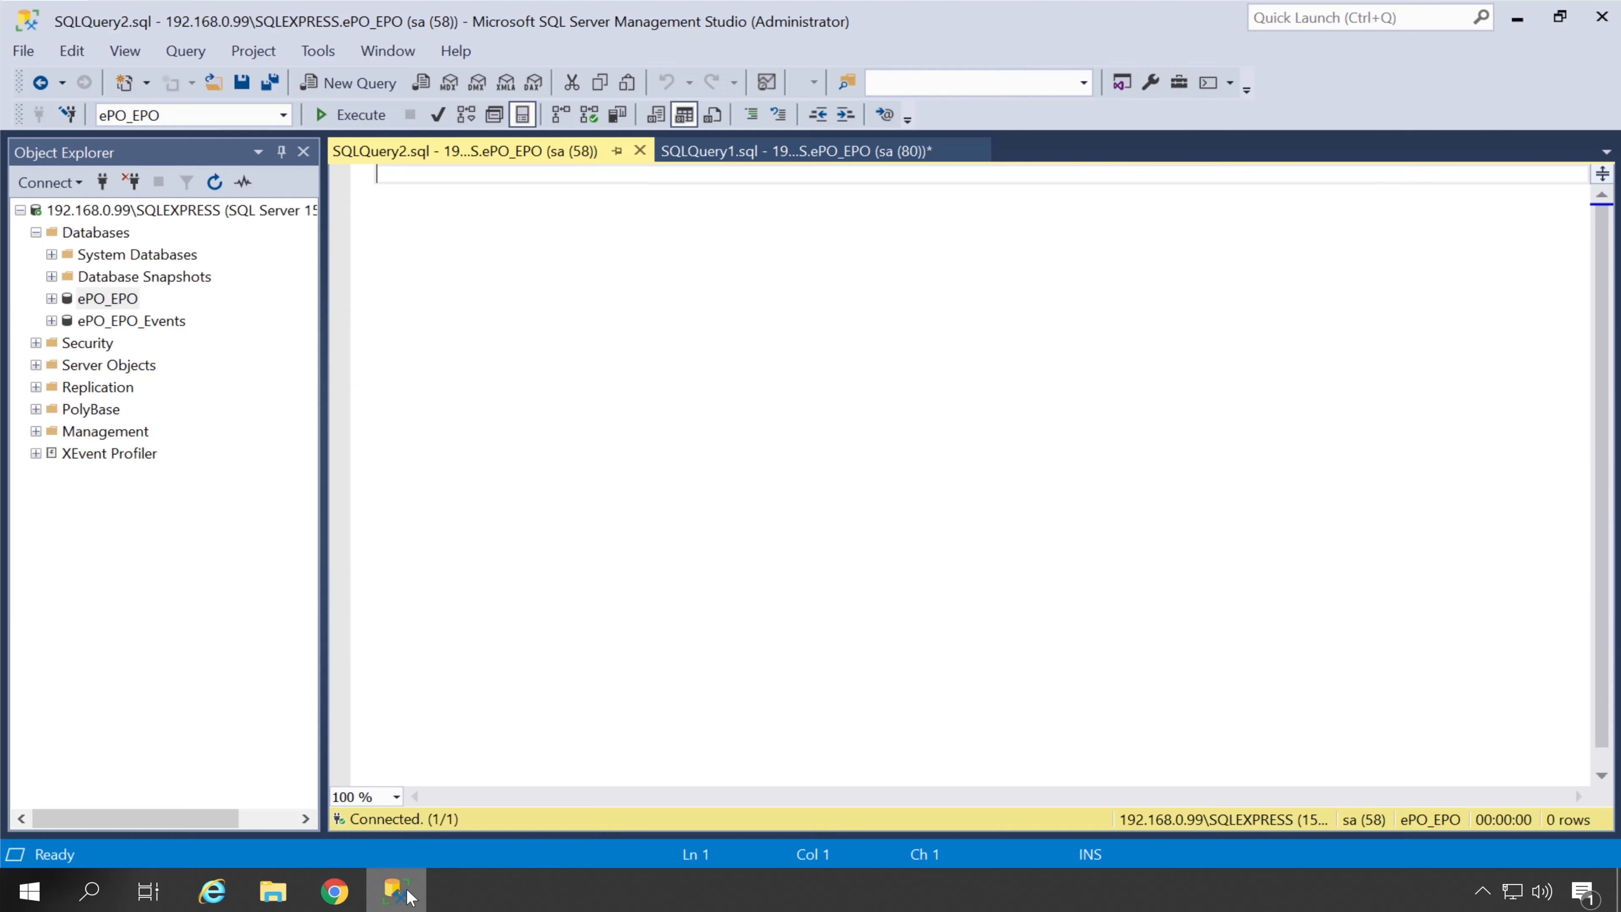
{"action": "right_click", "coordinate": [427, 307]}
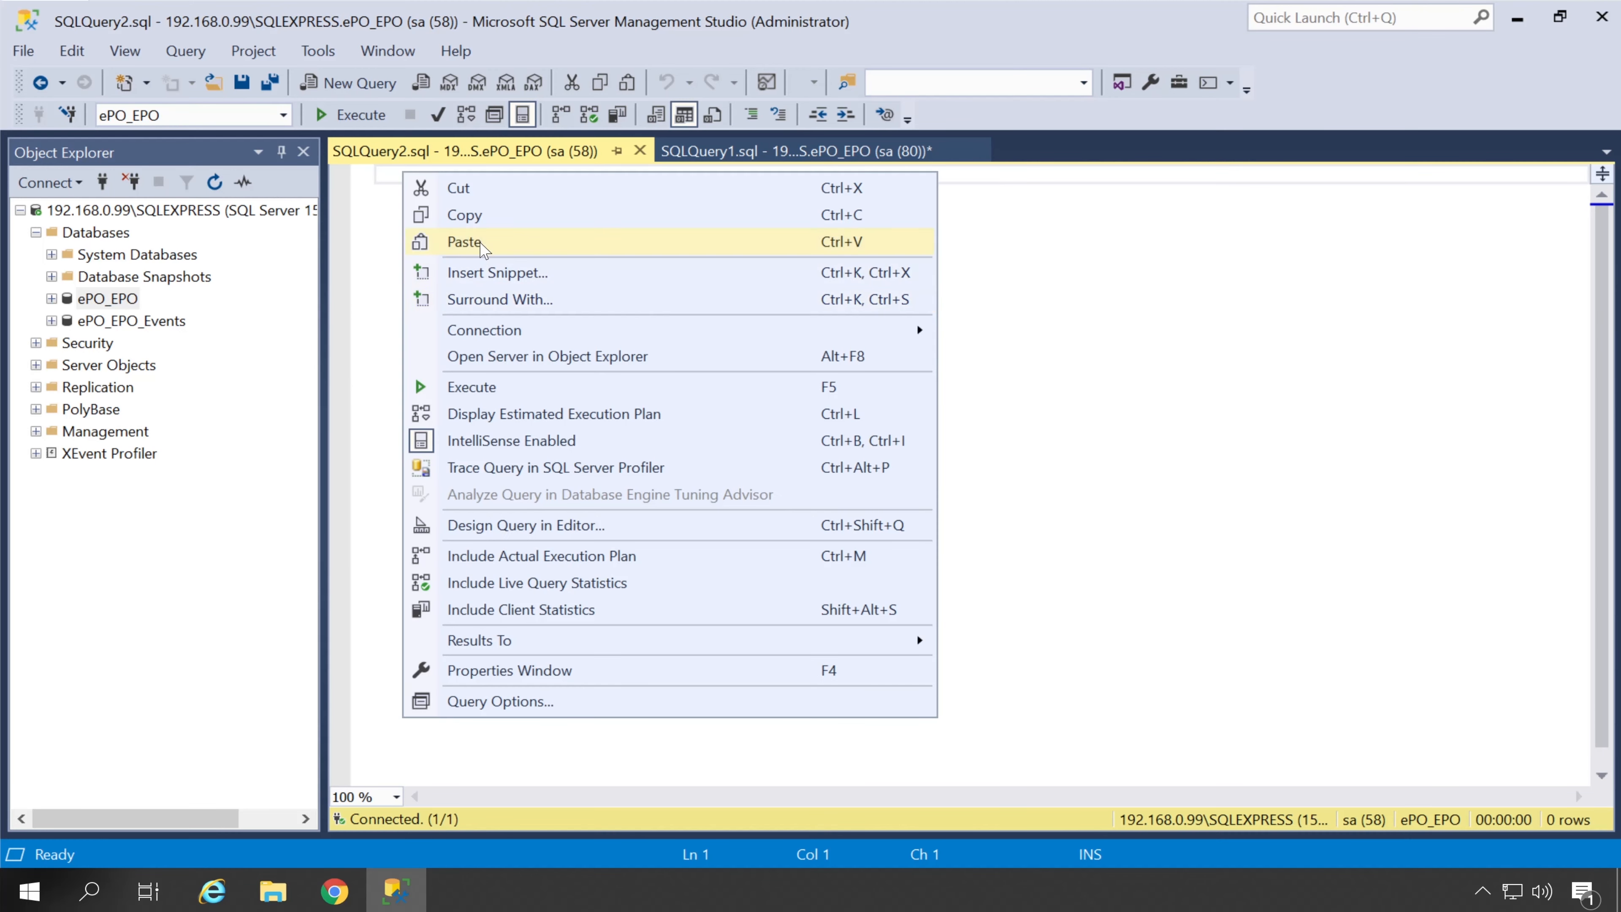
{"action": "left_click", "coordinate": [482, 244]}
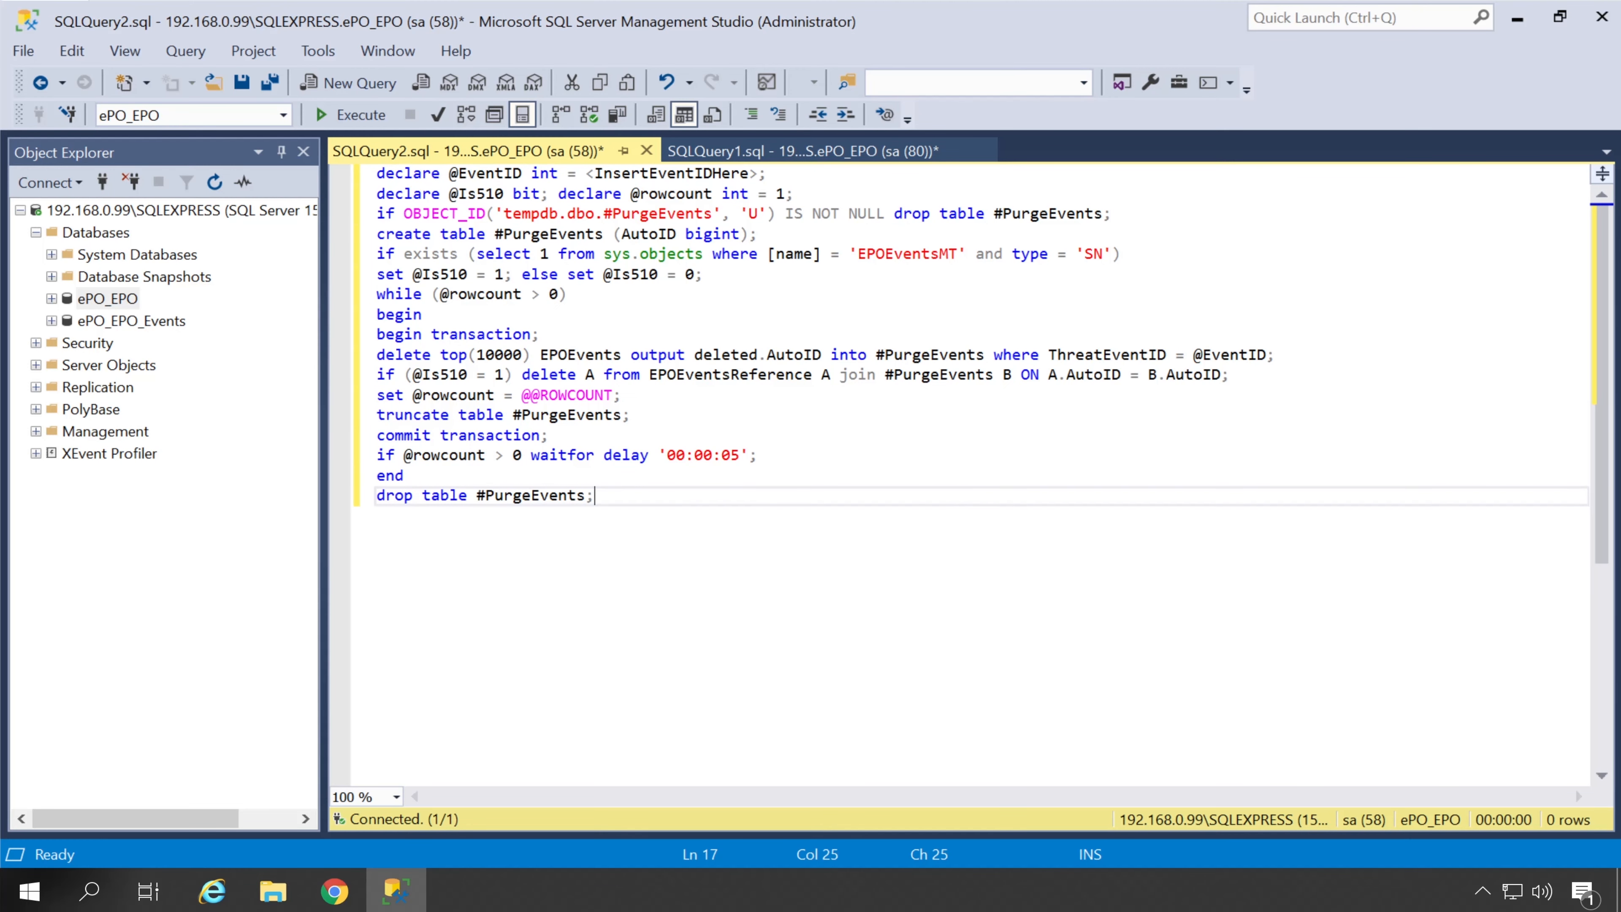
Replace the event ID placeholder with 18505 and execute the purge script
{"action": "left_click", "coordinate": [785, 156]}
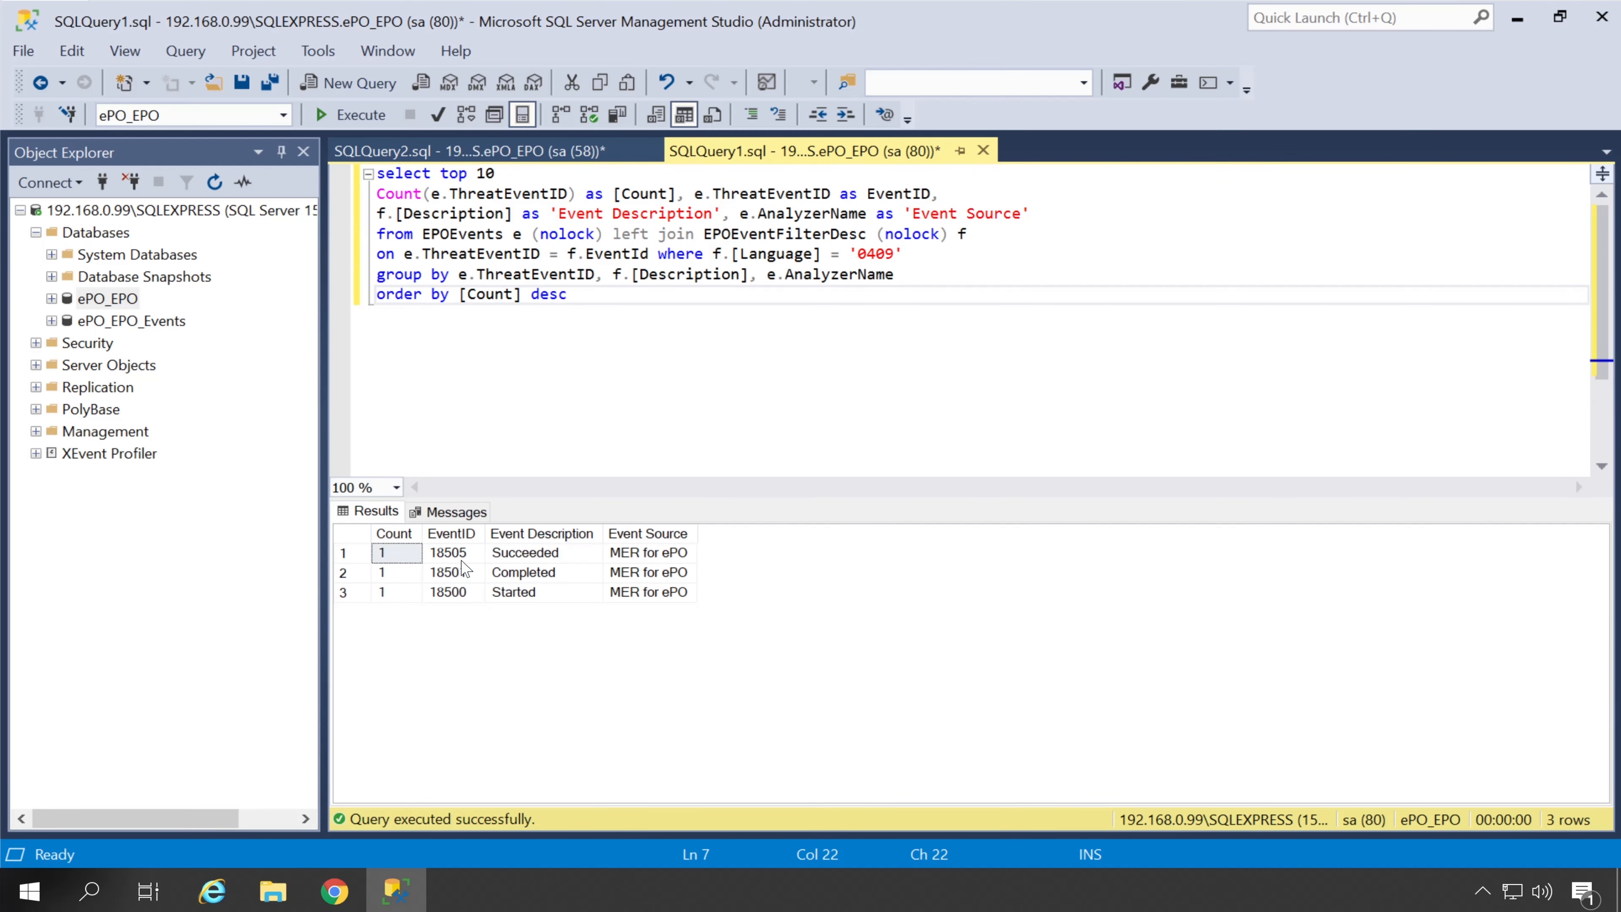
{"action": "left_click", "coordinate": [518, 557]}
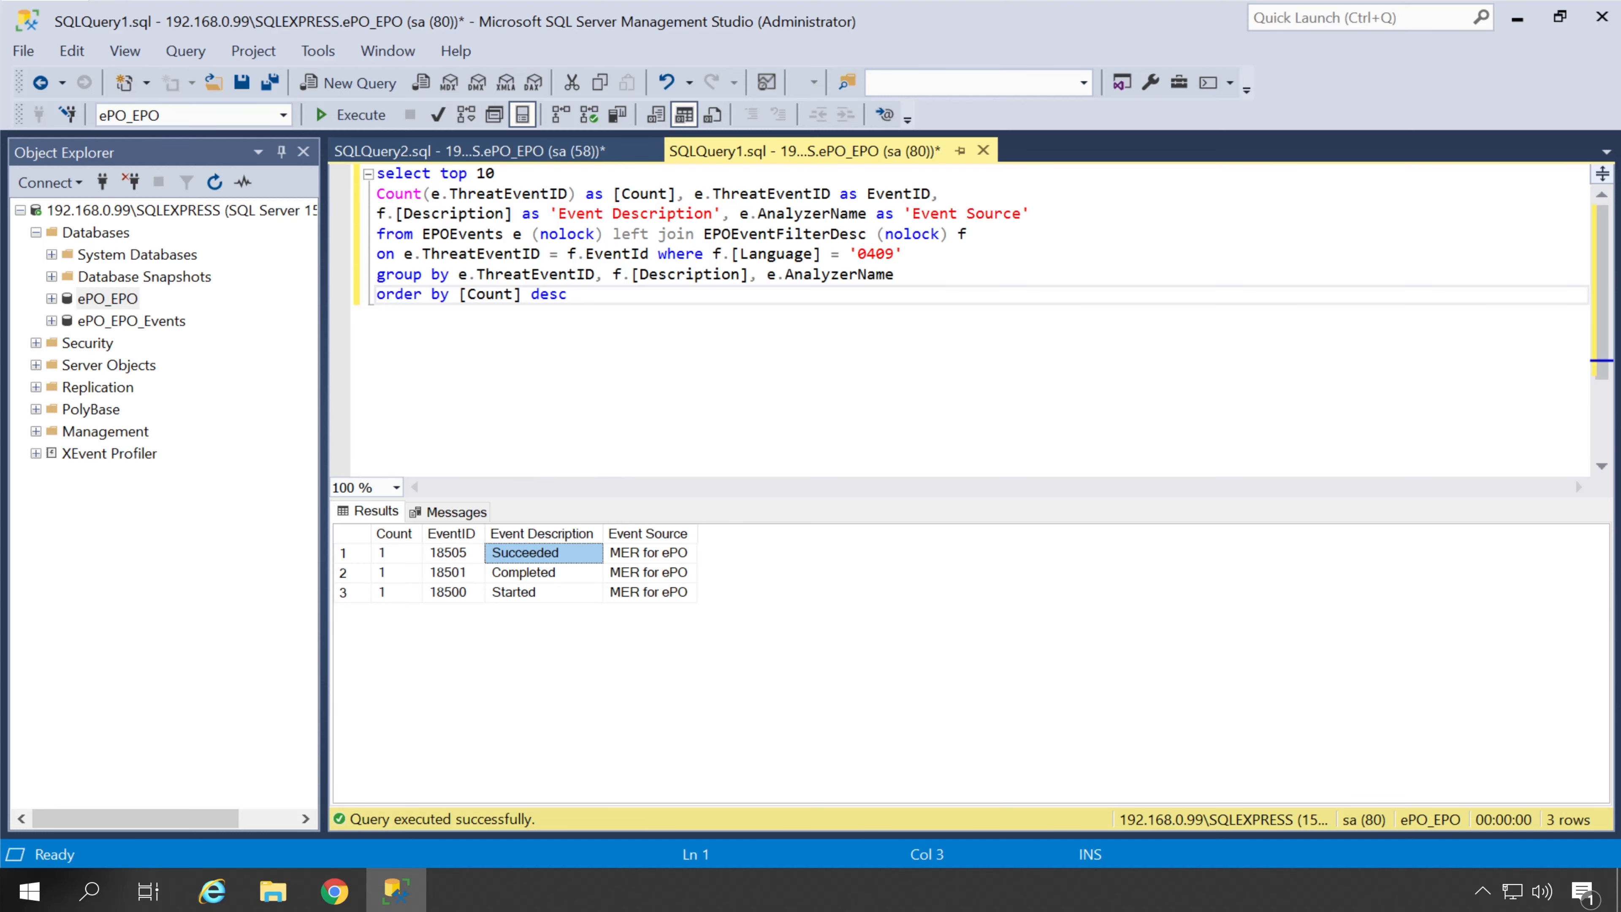
{"action": "left_click", "coordinate": [512, 146]}
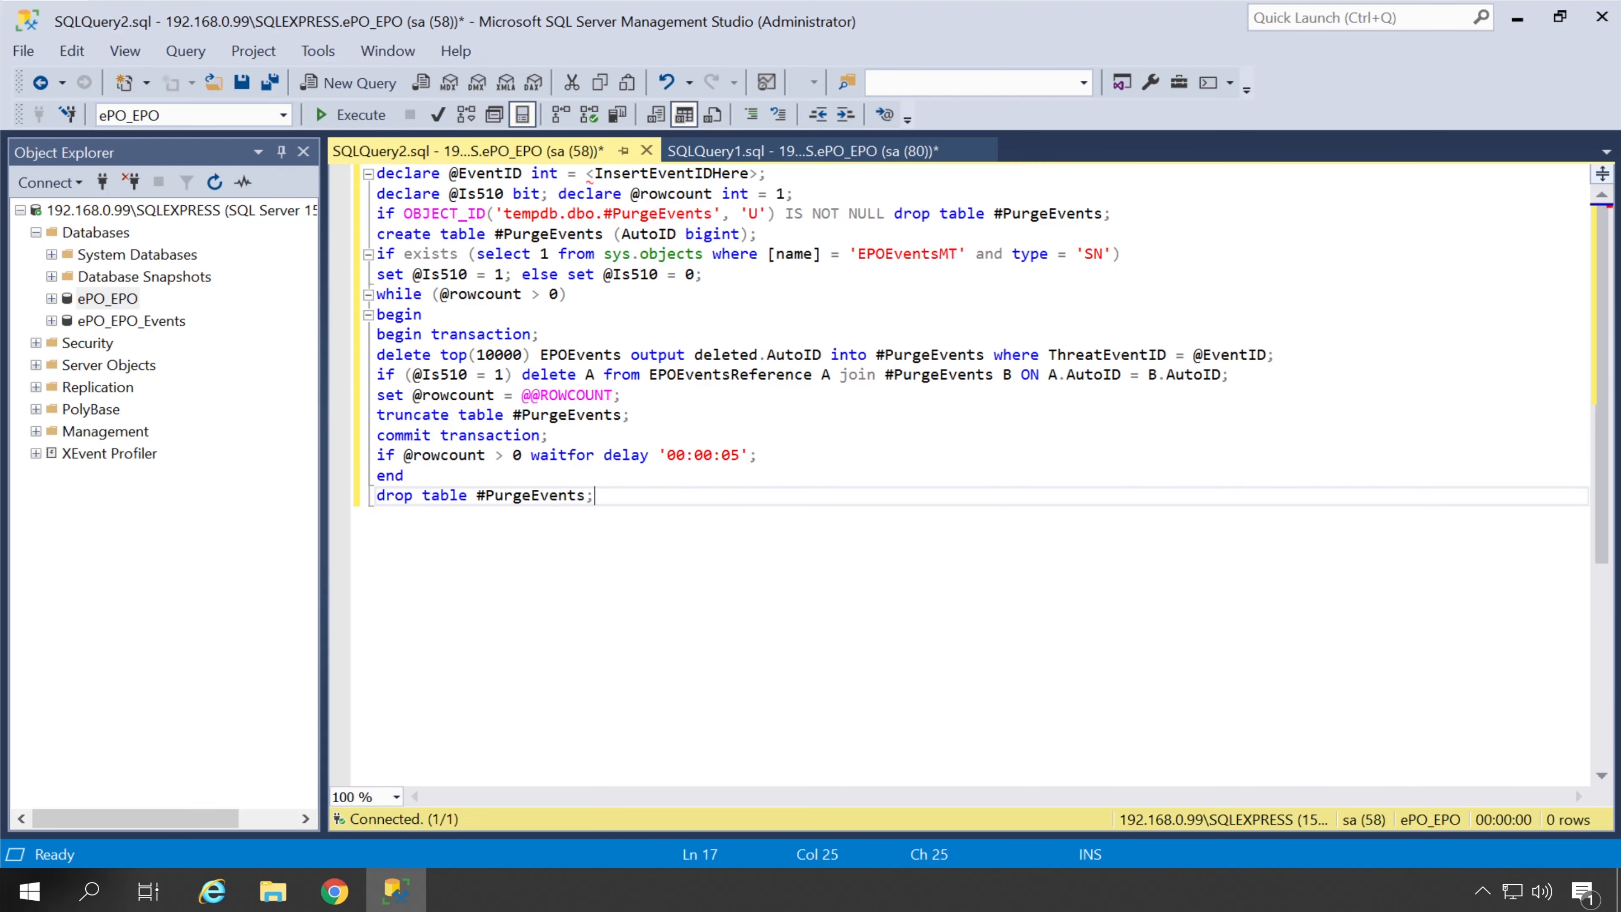
{"action": "left_click_drag", "start_coordinate": [758, 174], "coordinate": [586, 173]}
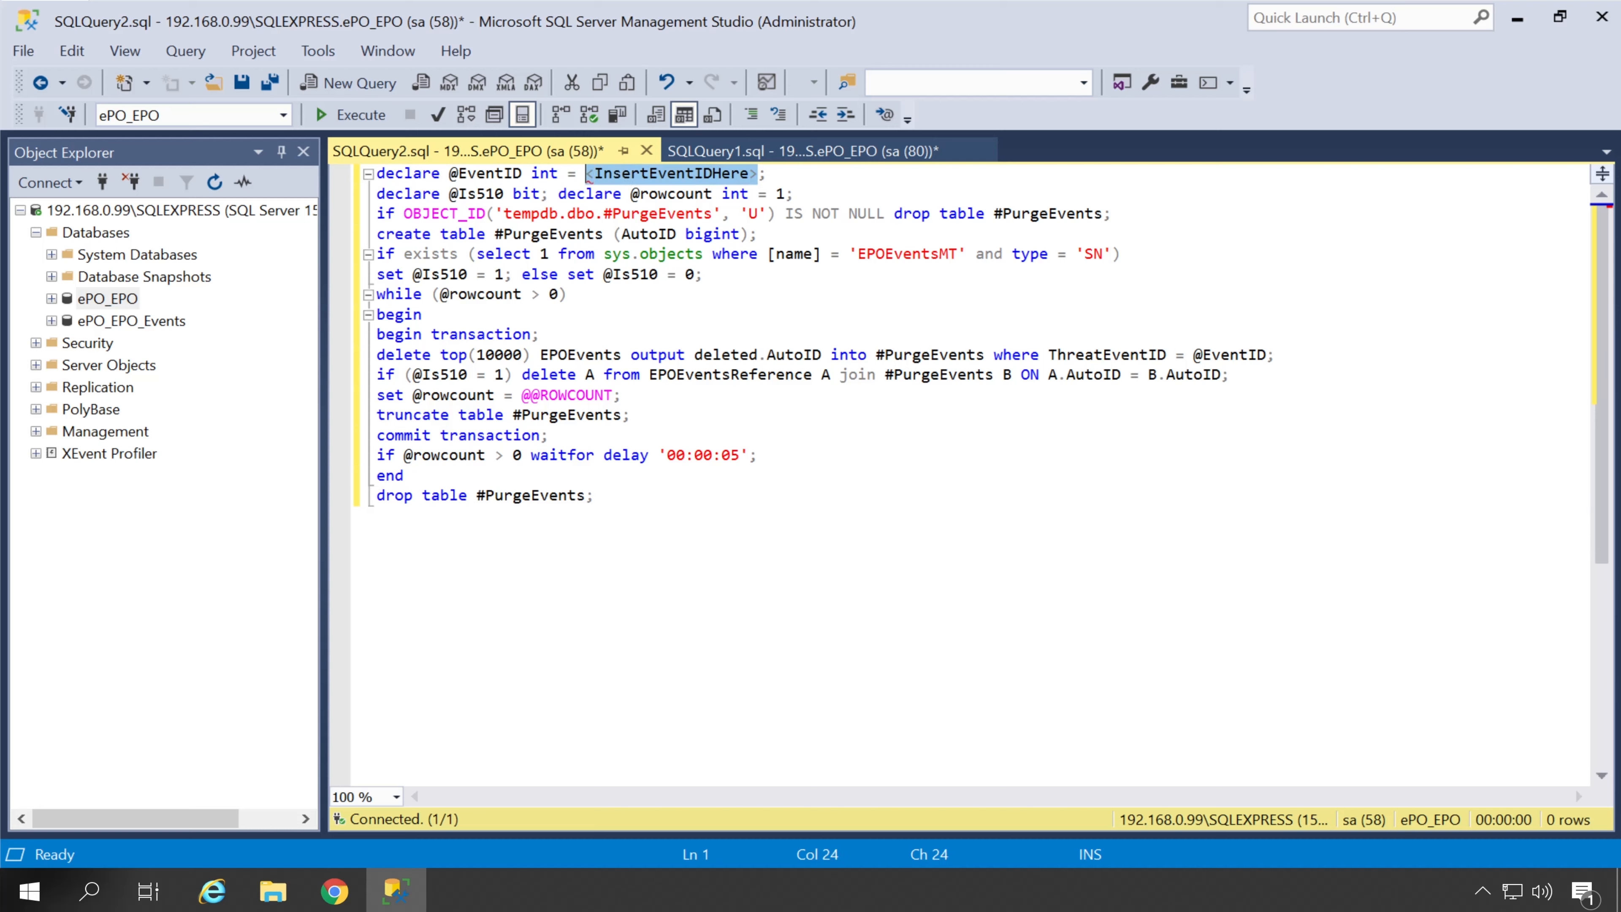
{"action": "type", "text": "18505"}
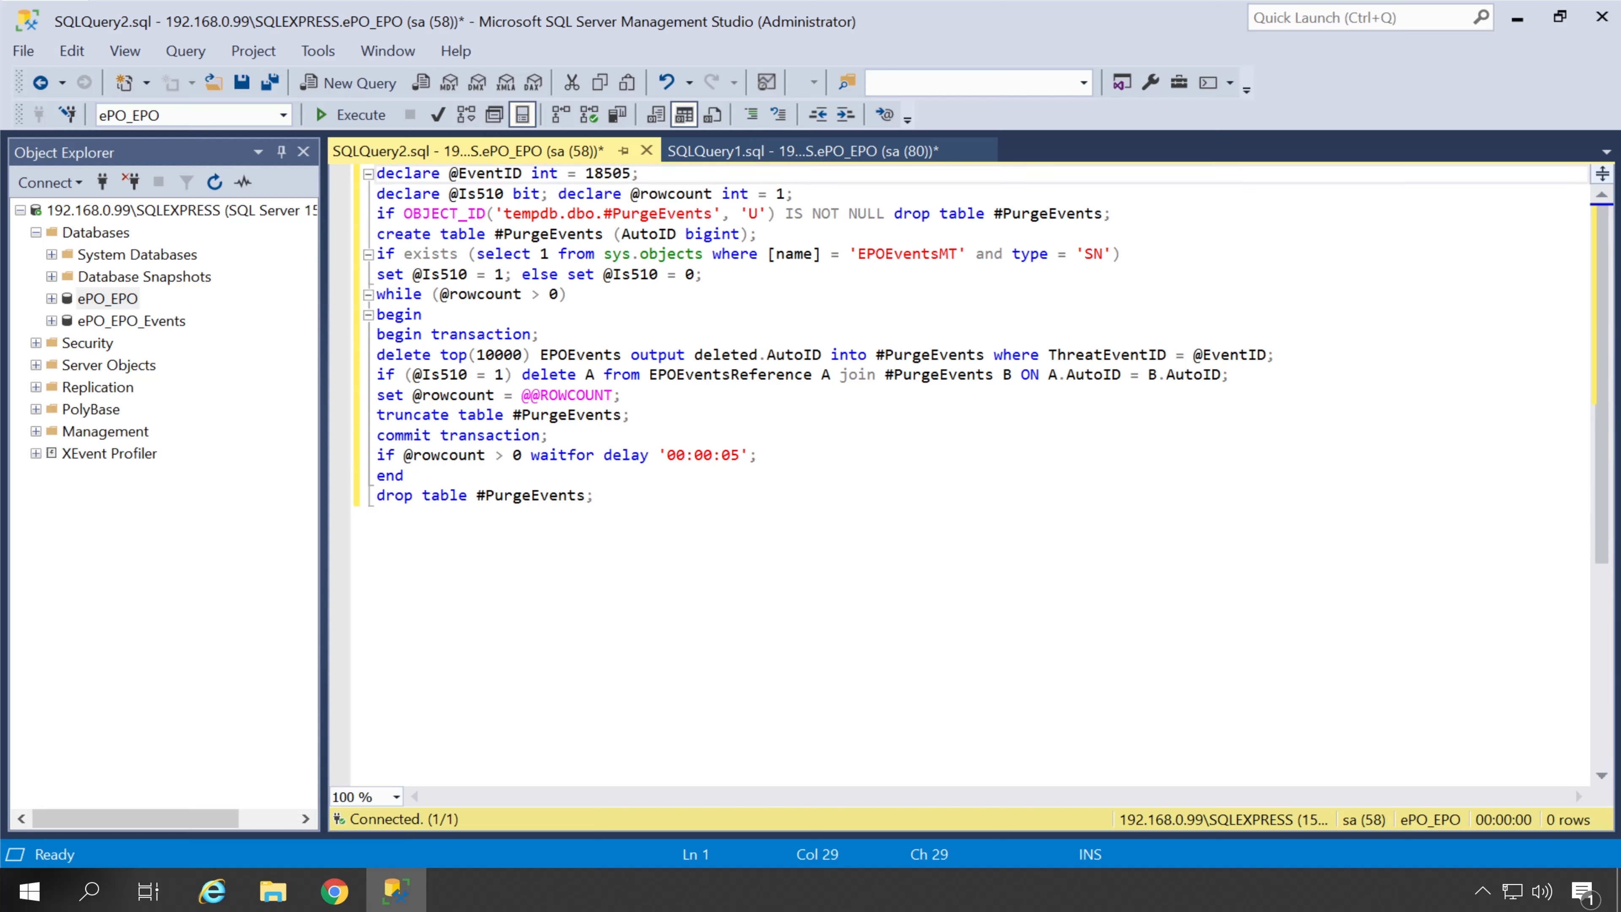
{"action": "left_click", "coordinate": [355, 114]}
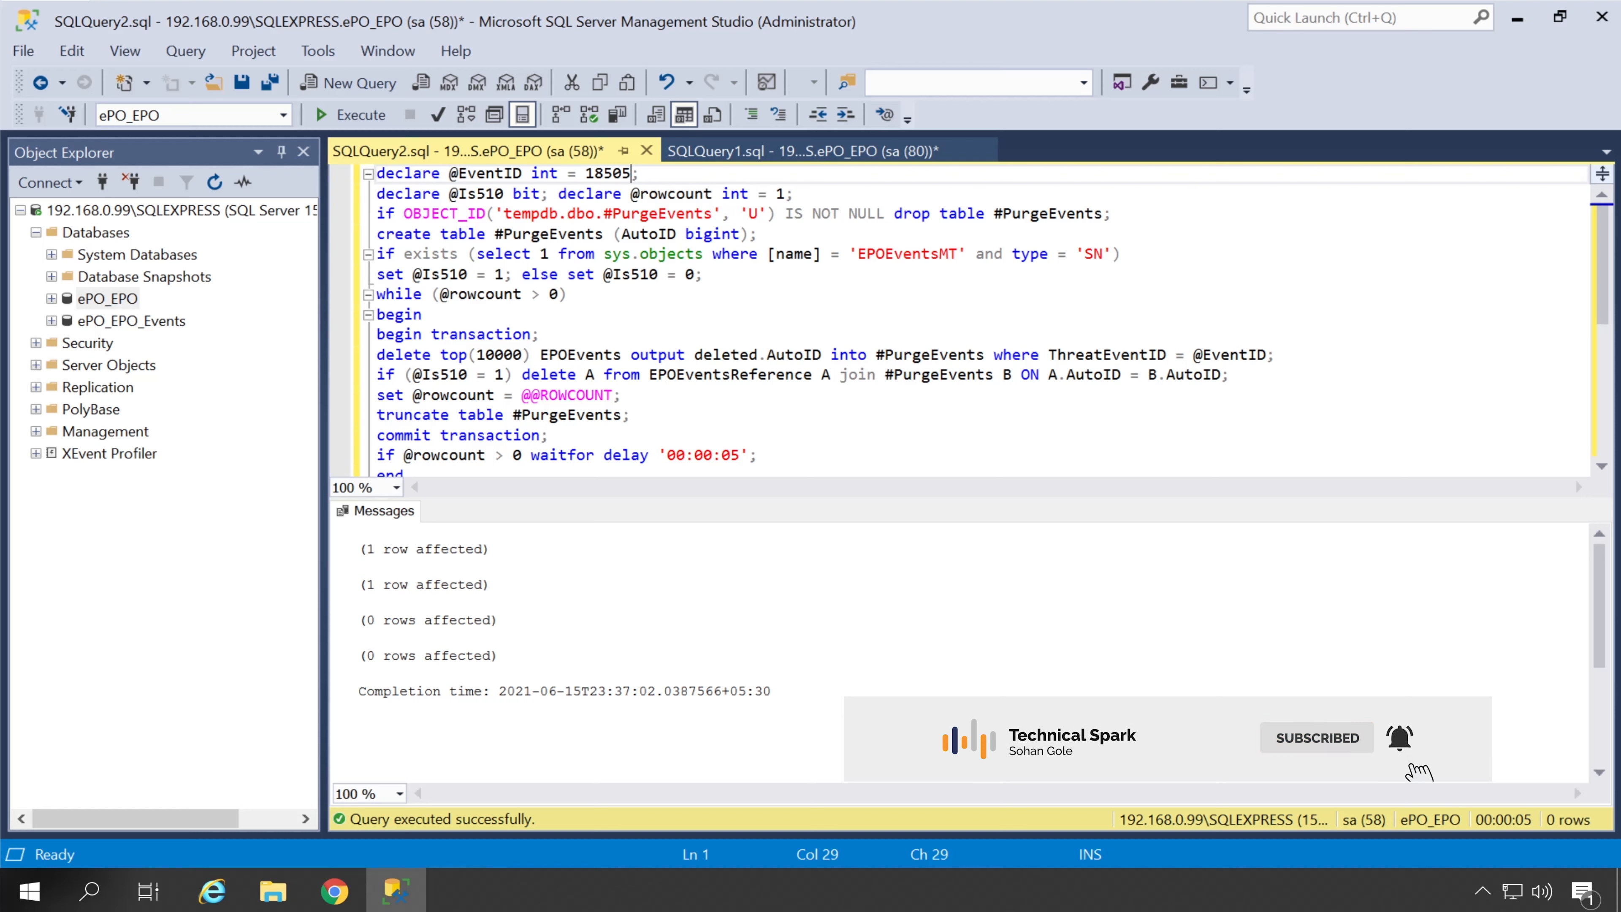
Review the rows-affected messages from the purge script
{"action": "left_click_drag", "start_coordinate": [360, 549], "coordinate": [490, 550]}
{"action": "scroll", "coordinate": [548, 613], "scroll_direction": "down", "scroll_amount": 2}
{"action": "scroll", "coordinate": [549, 613], "scroll_direction": "up", "scroll_amount": 2}
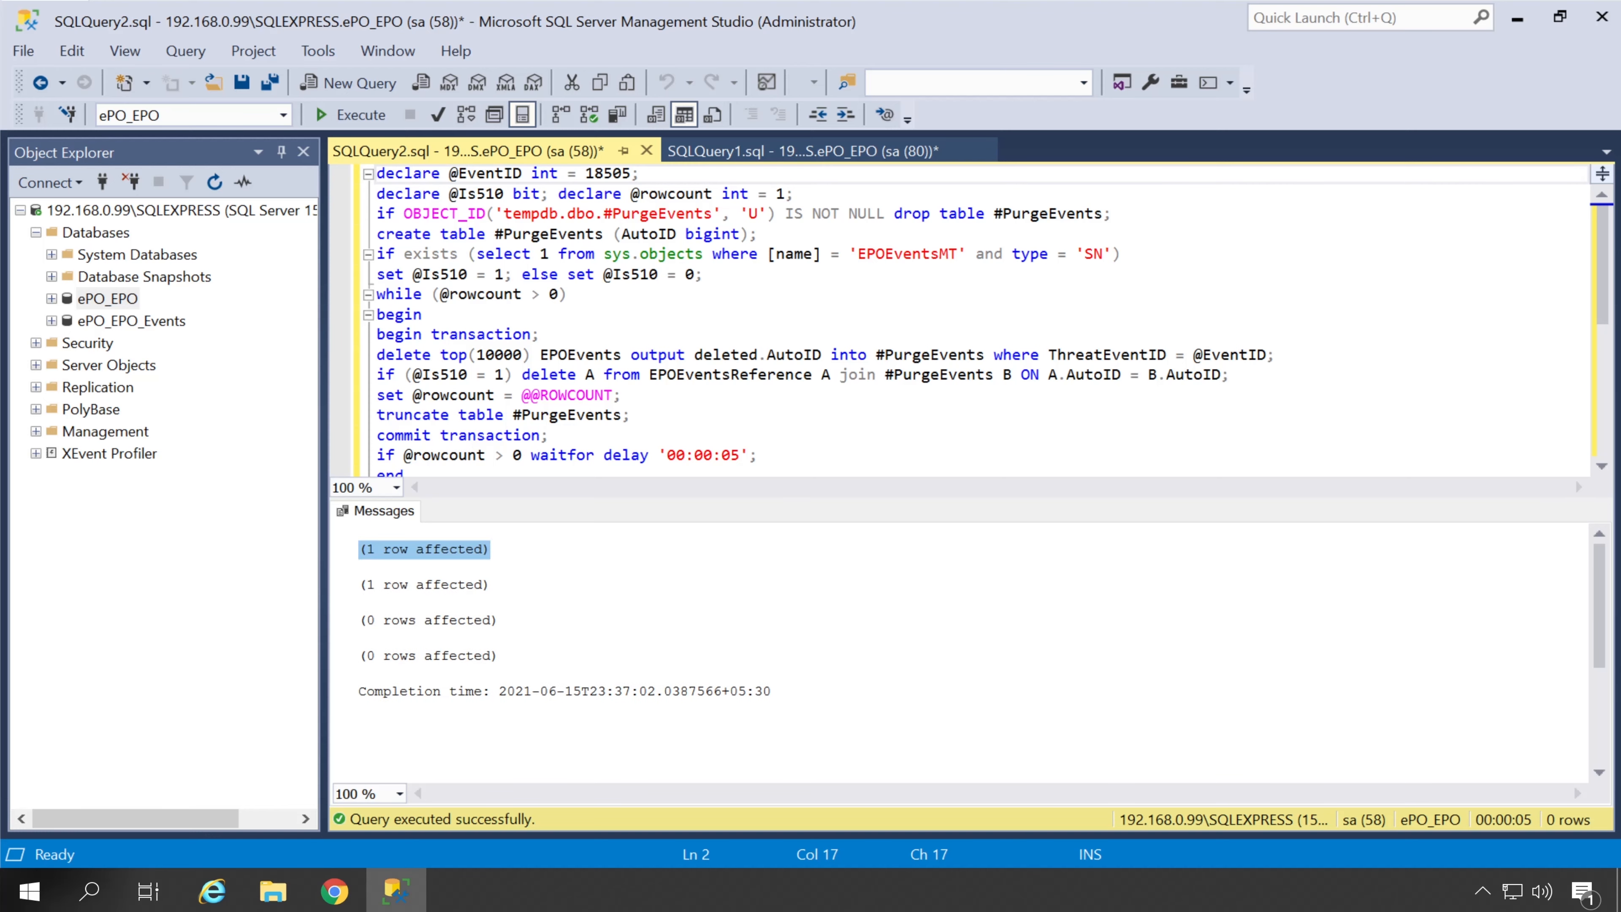
{"action": "left_click", "coordinate": [359, 638]}
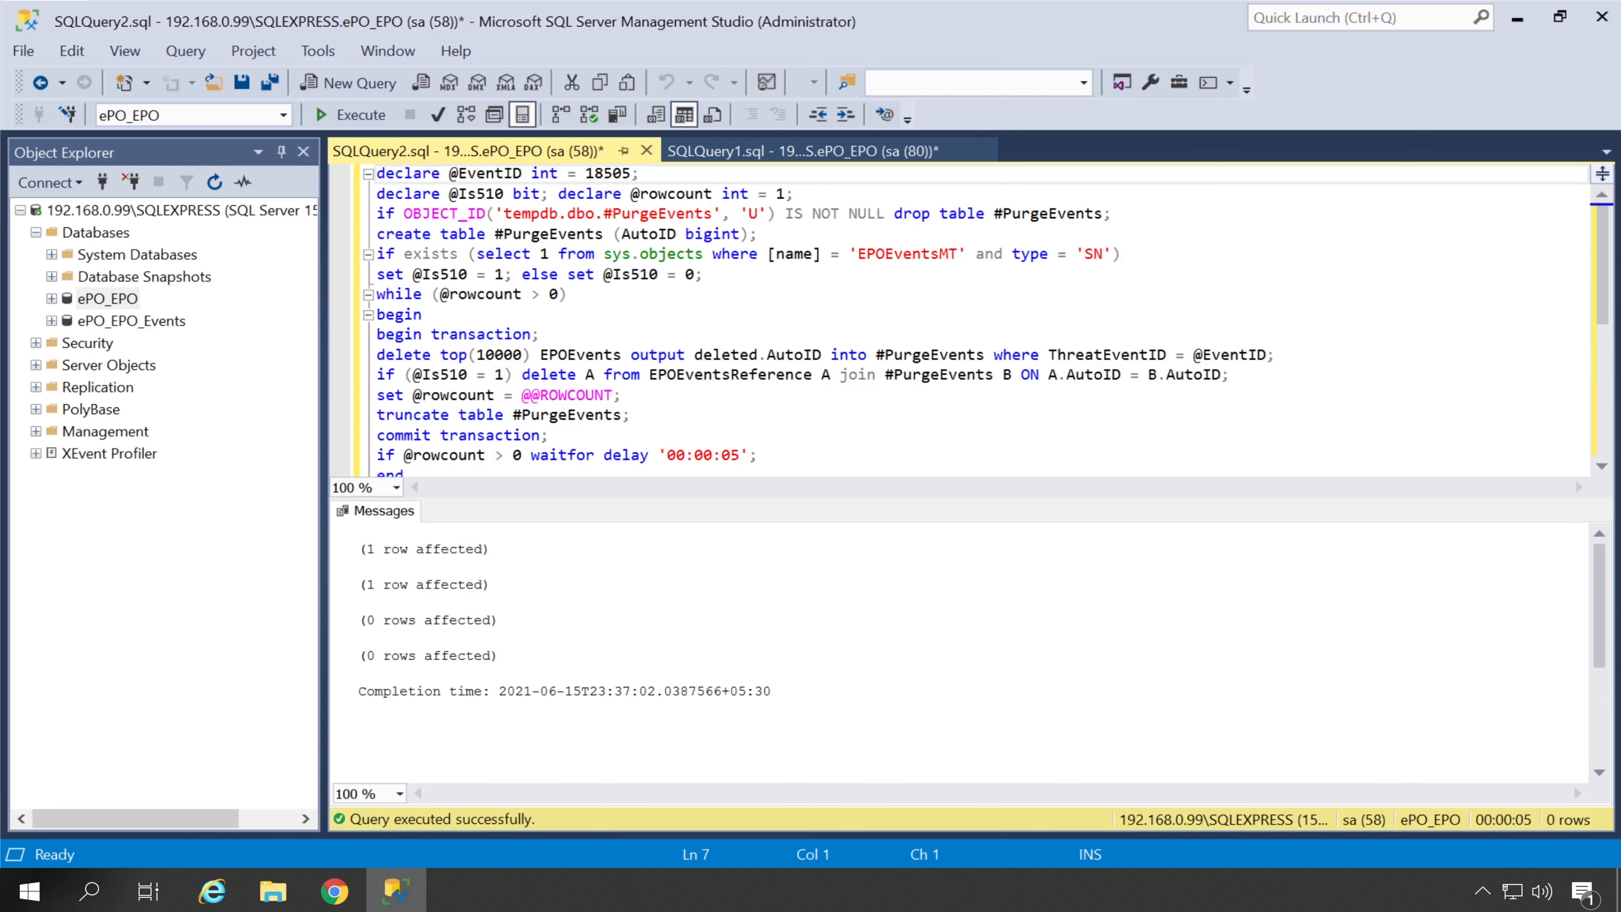
Re-run the top events query, confirming only events 18501 and 18500 remain
{"action": "left_click", "coordinate": [765, 153]}
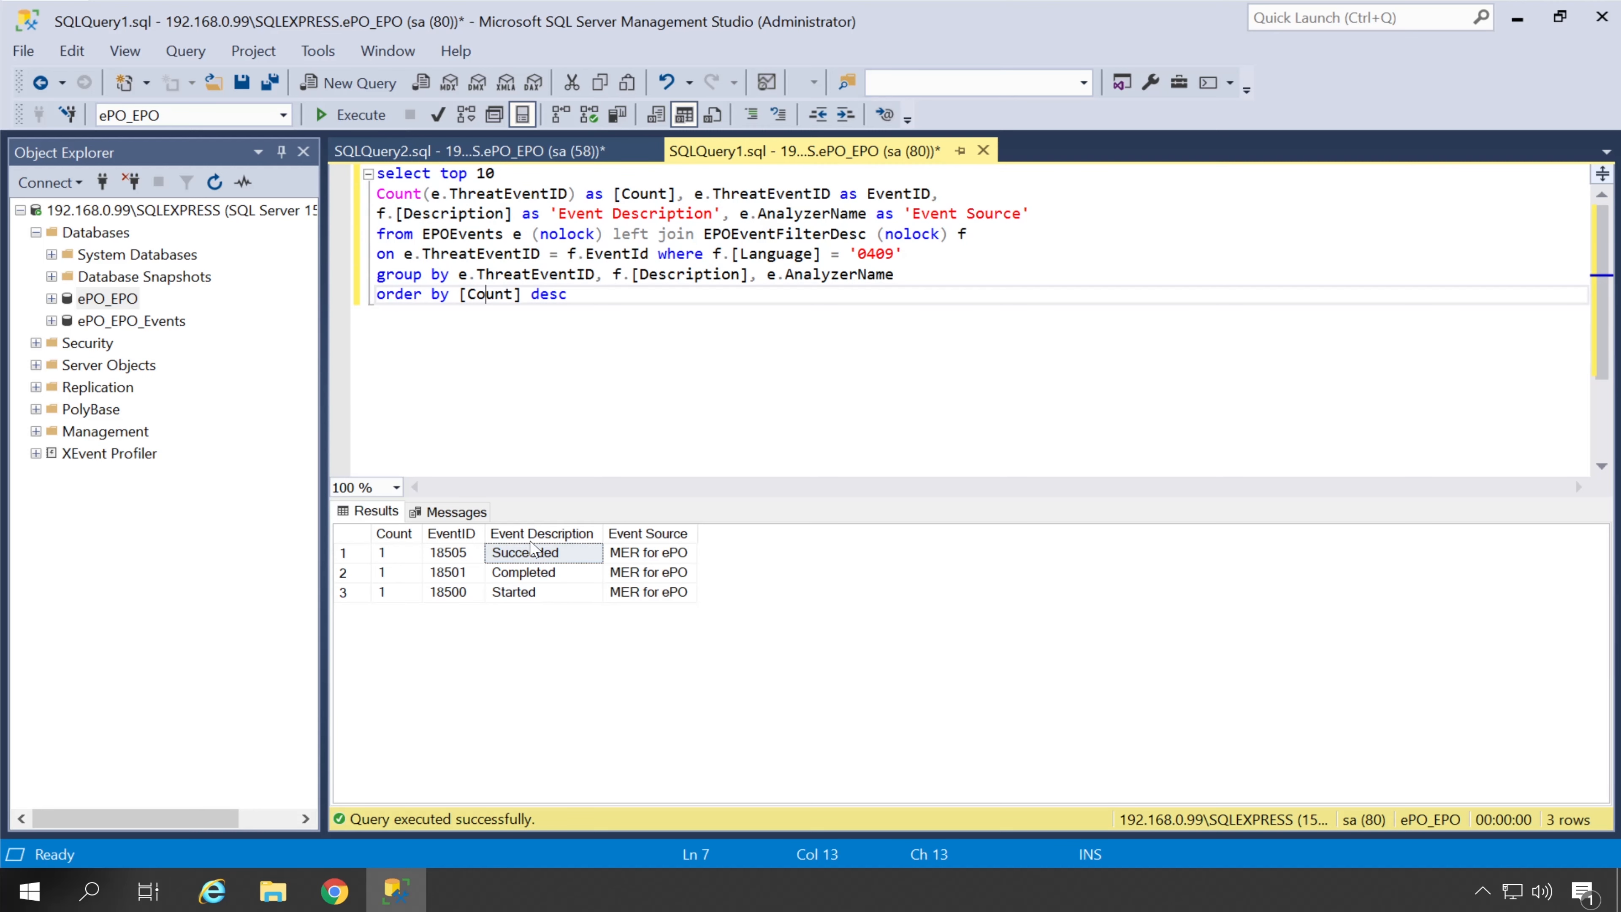
{"action": "left_click", "coordinate": [360, 121]}
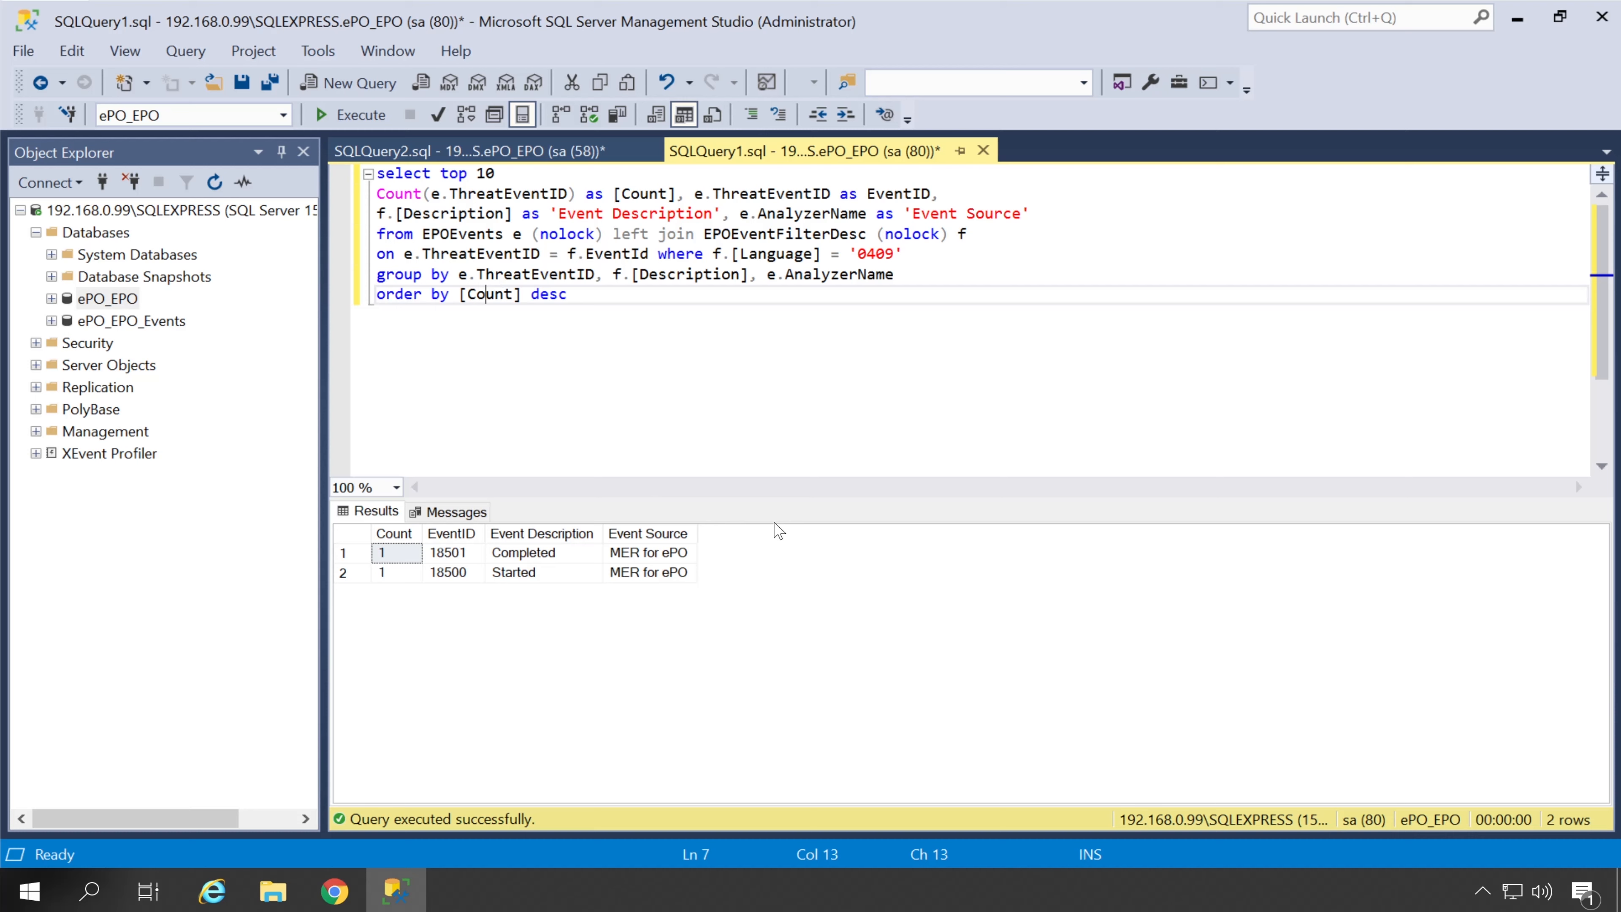
{"action": "left_click", "coordinate": [451, 553]}
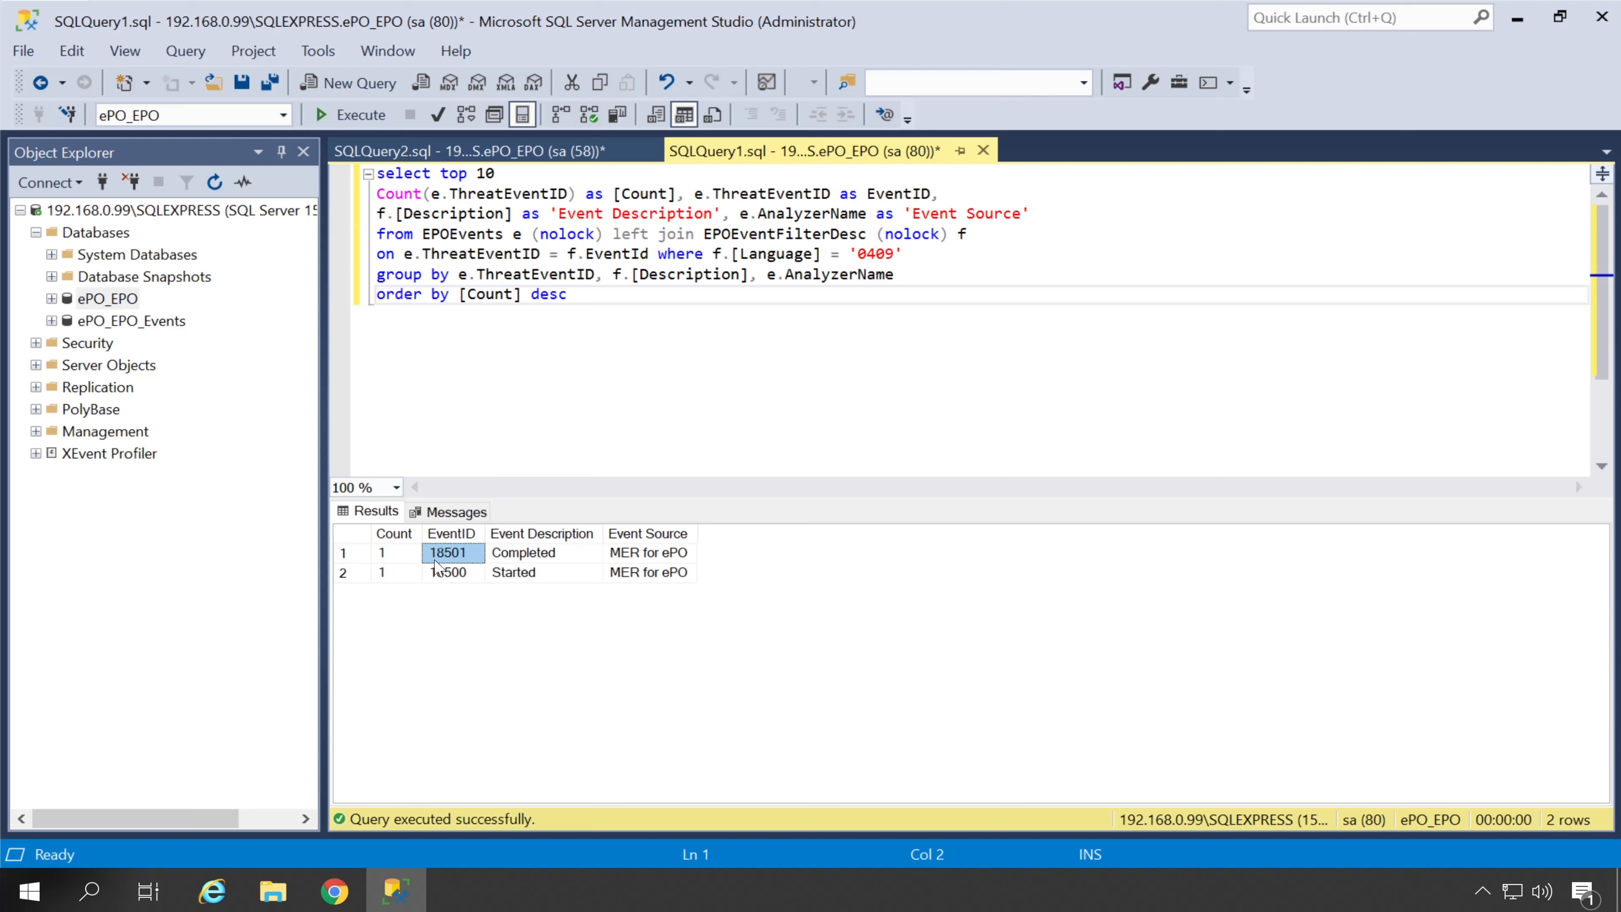
{"action": "left_click", "coordinate": [556, 158]}
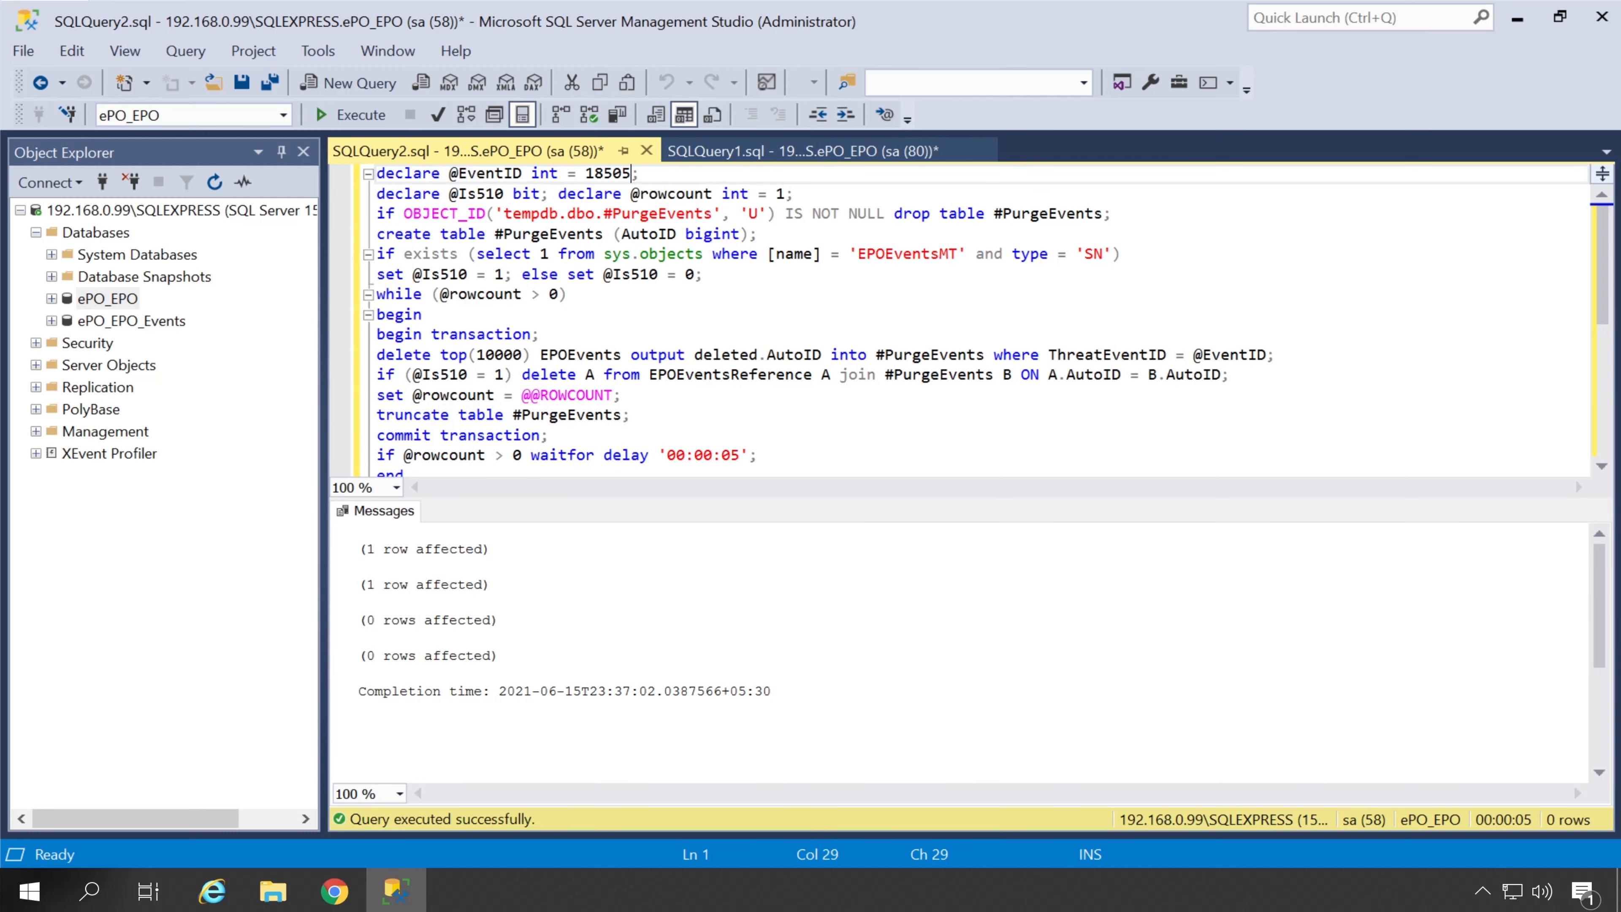
{"action": "left_click_drag", "start_coordinate": [631, 173], "coordinate": [585, 173]}
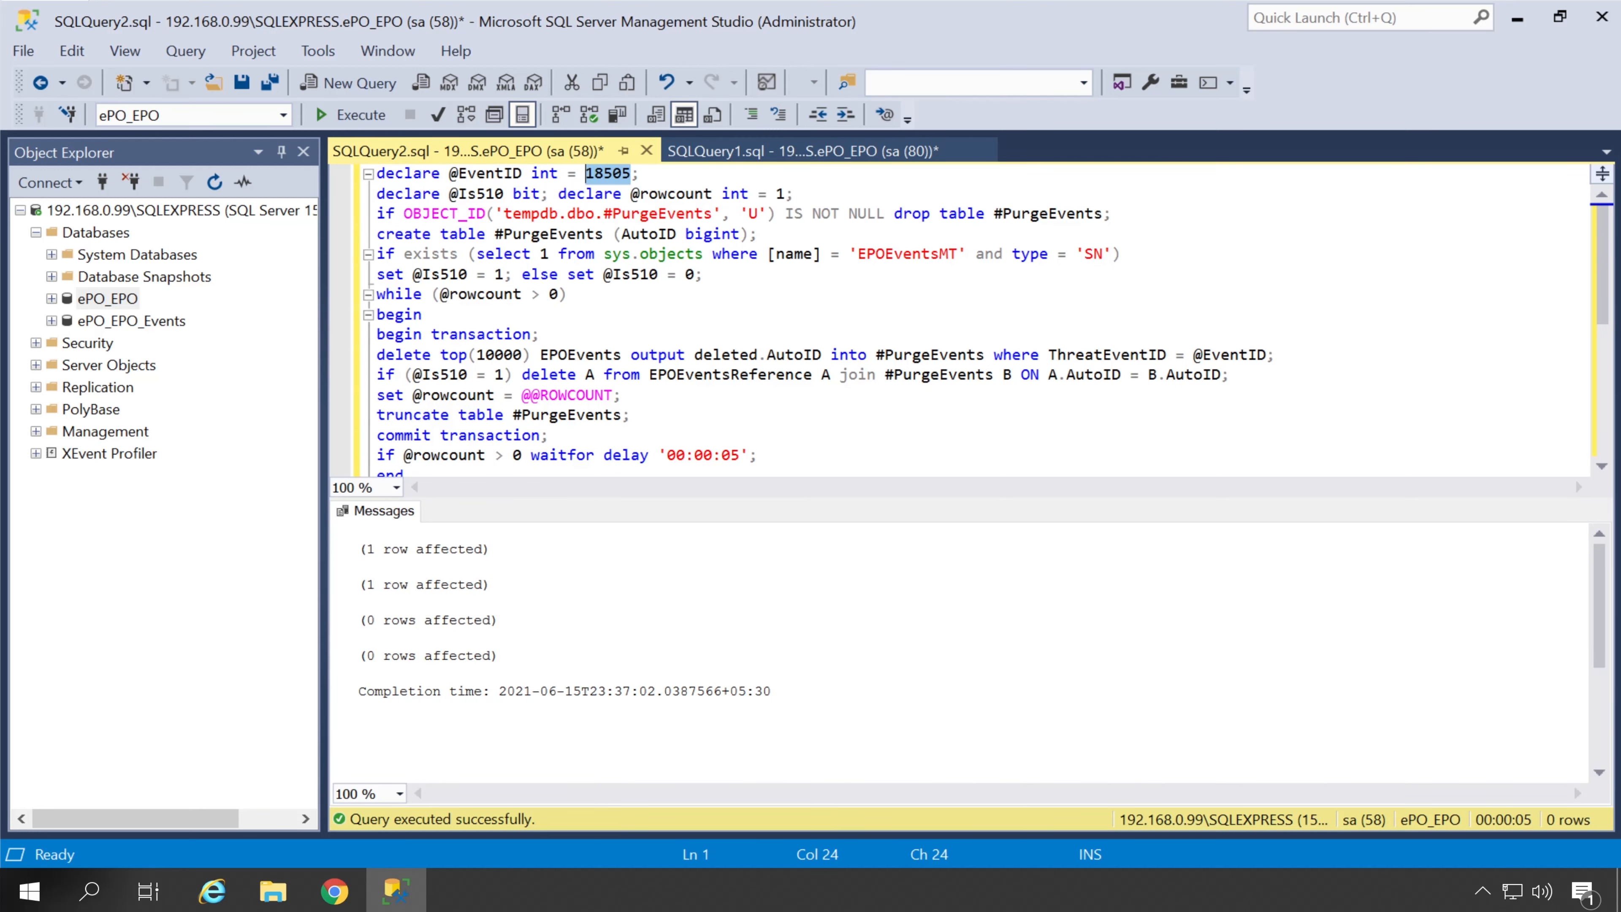
{"action": "left_click", "coordinate": [740, 153]}
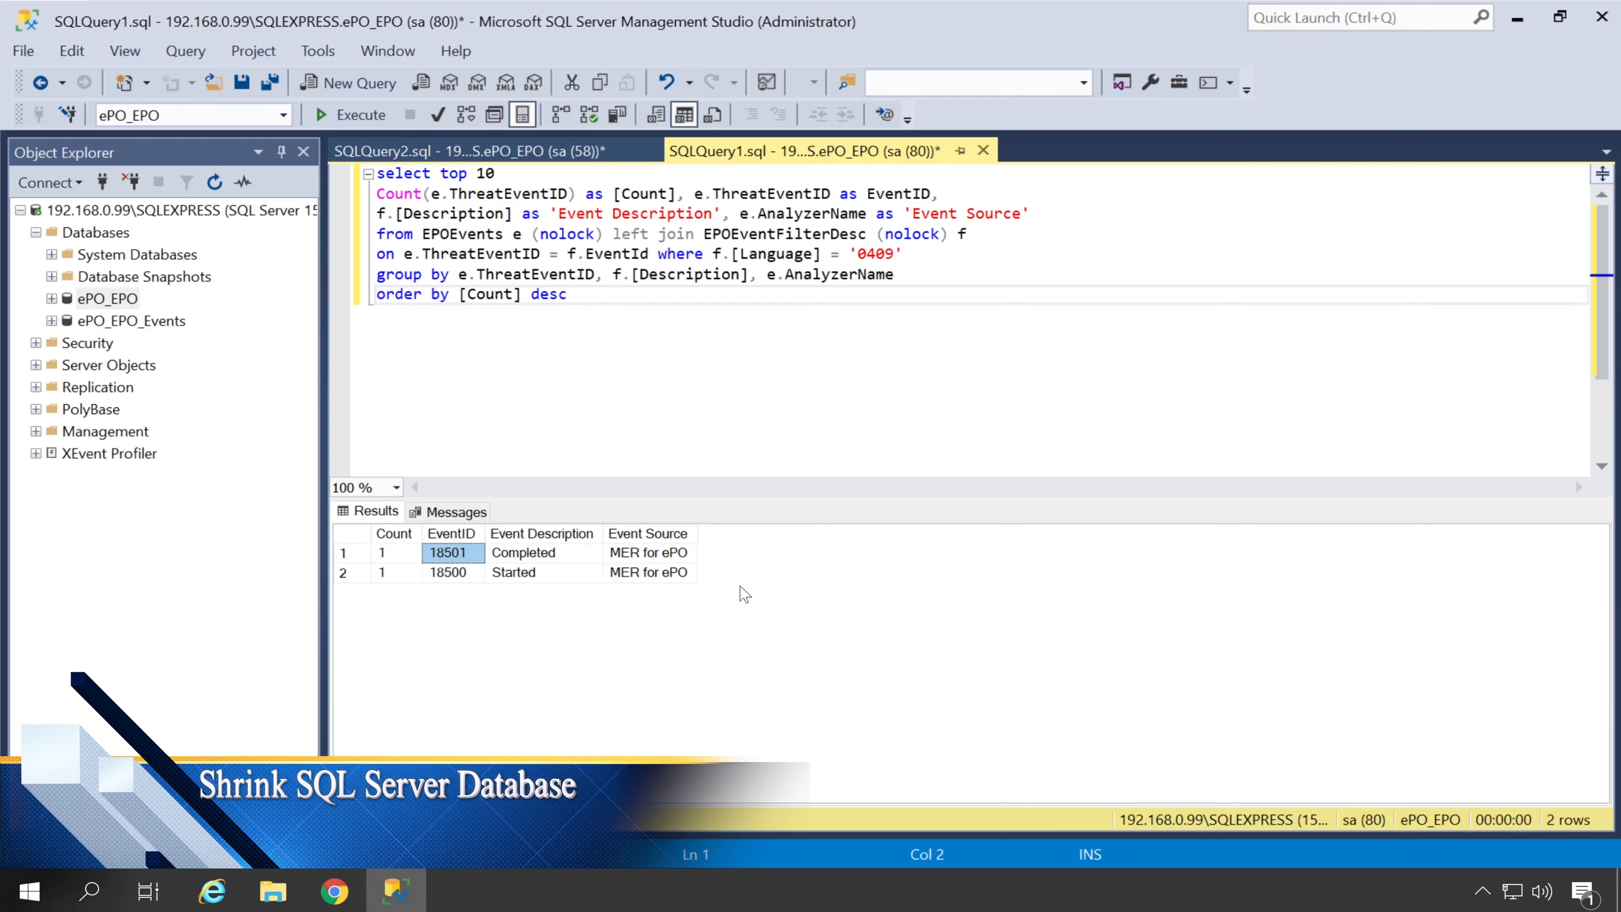
Shrink the ePO_EPO database with Tasks > Shrink > Database and confirm with OK
{"action": "left_click", "coordinate": [122, 300]}
{"action": "right_click", "coordinate": [123, 305]}
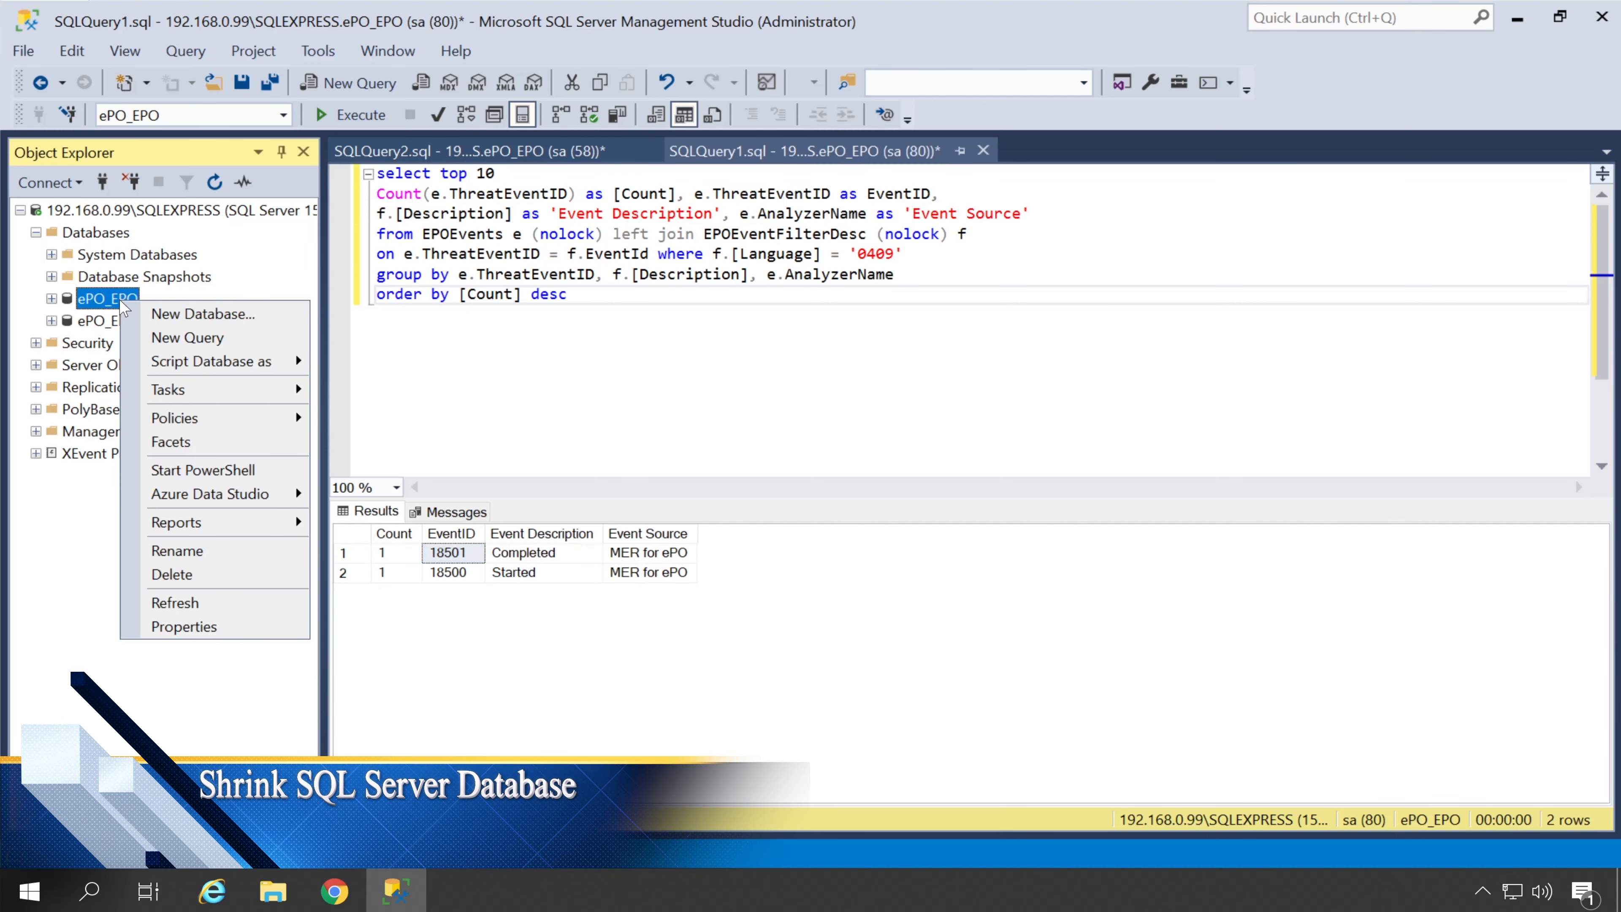
{"action": "mouse_move", "coordinate": [223, 390]}
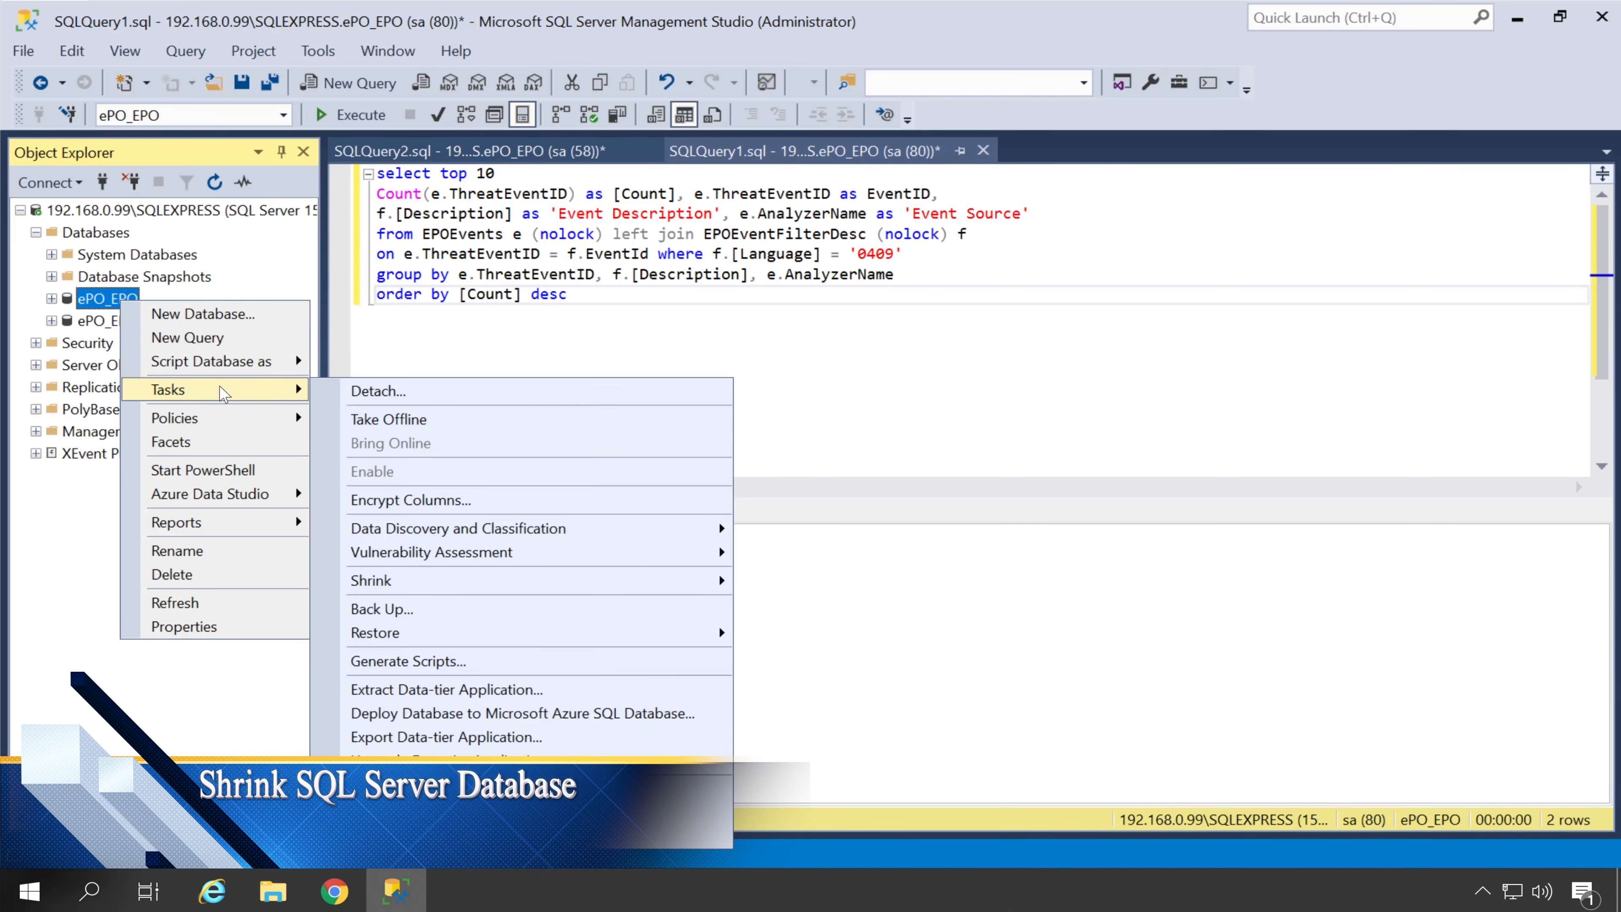
{"action": "mouse_move", "coordinate": [518, 584]}
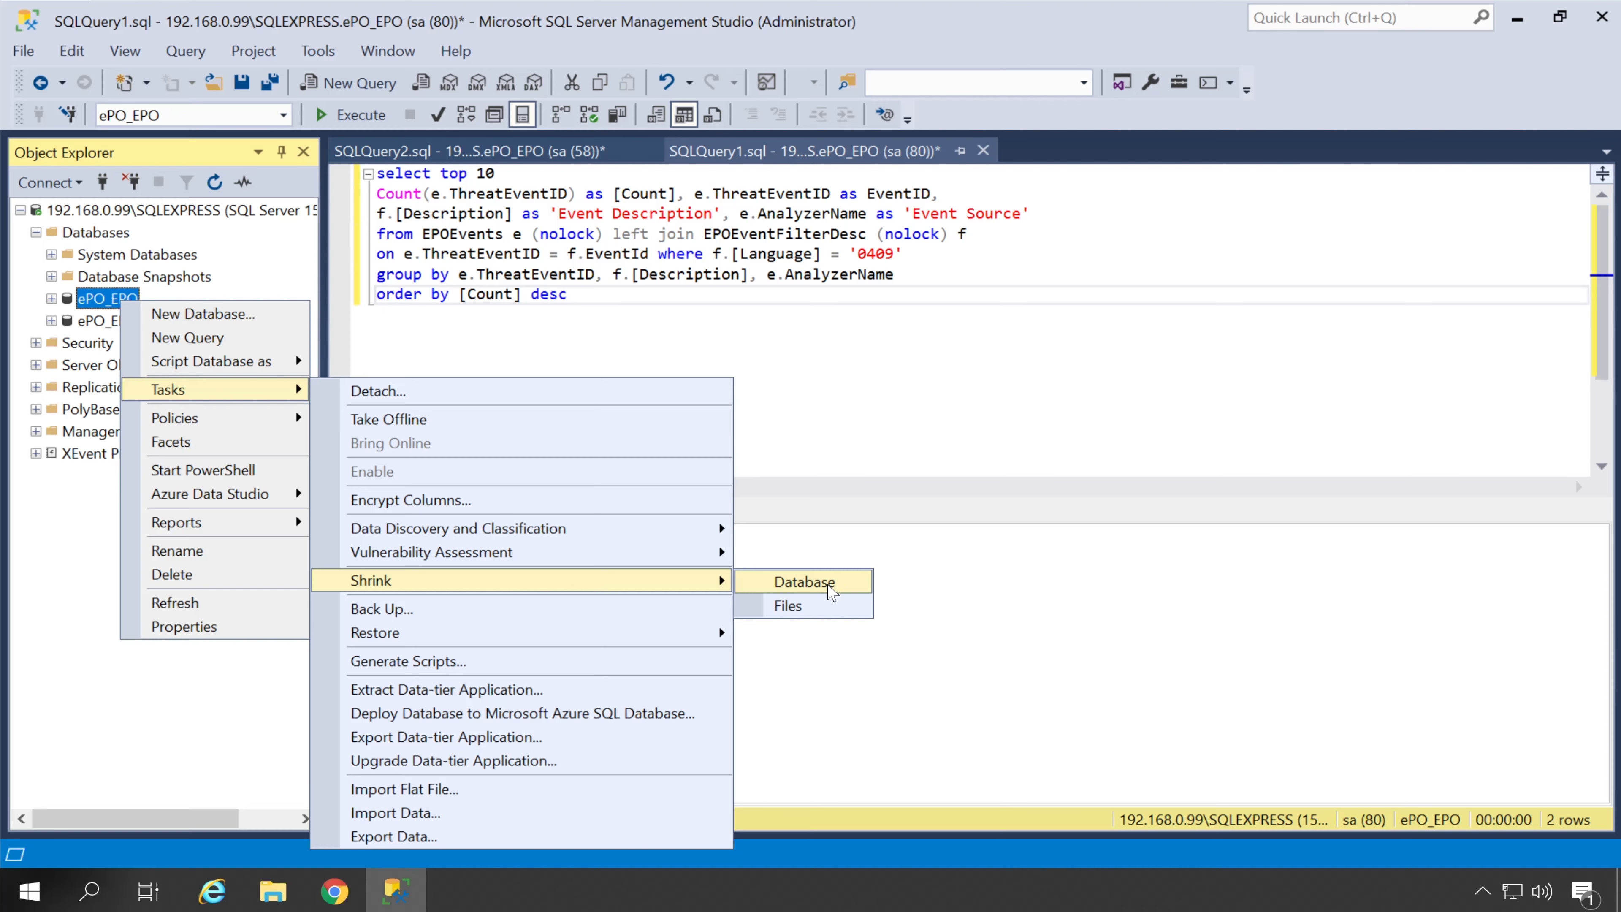
{"action": "left_click", "coordinate": [830, 586]}
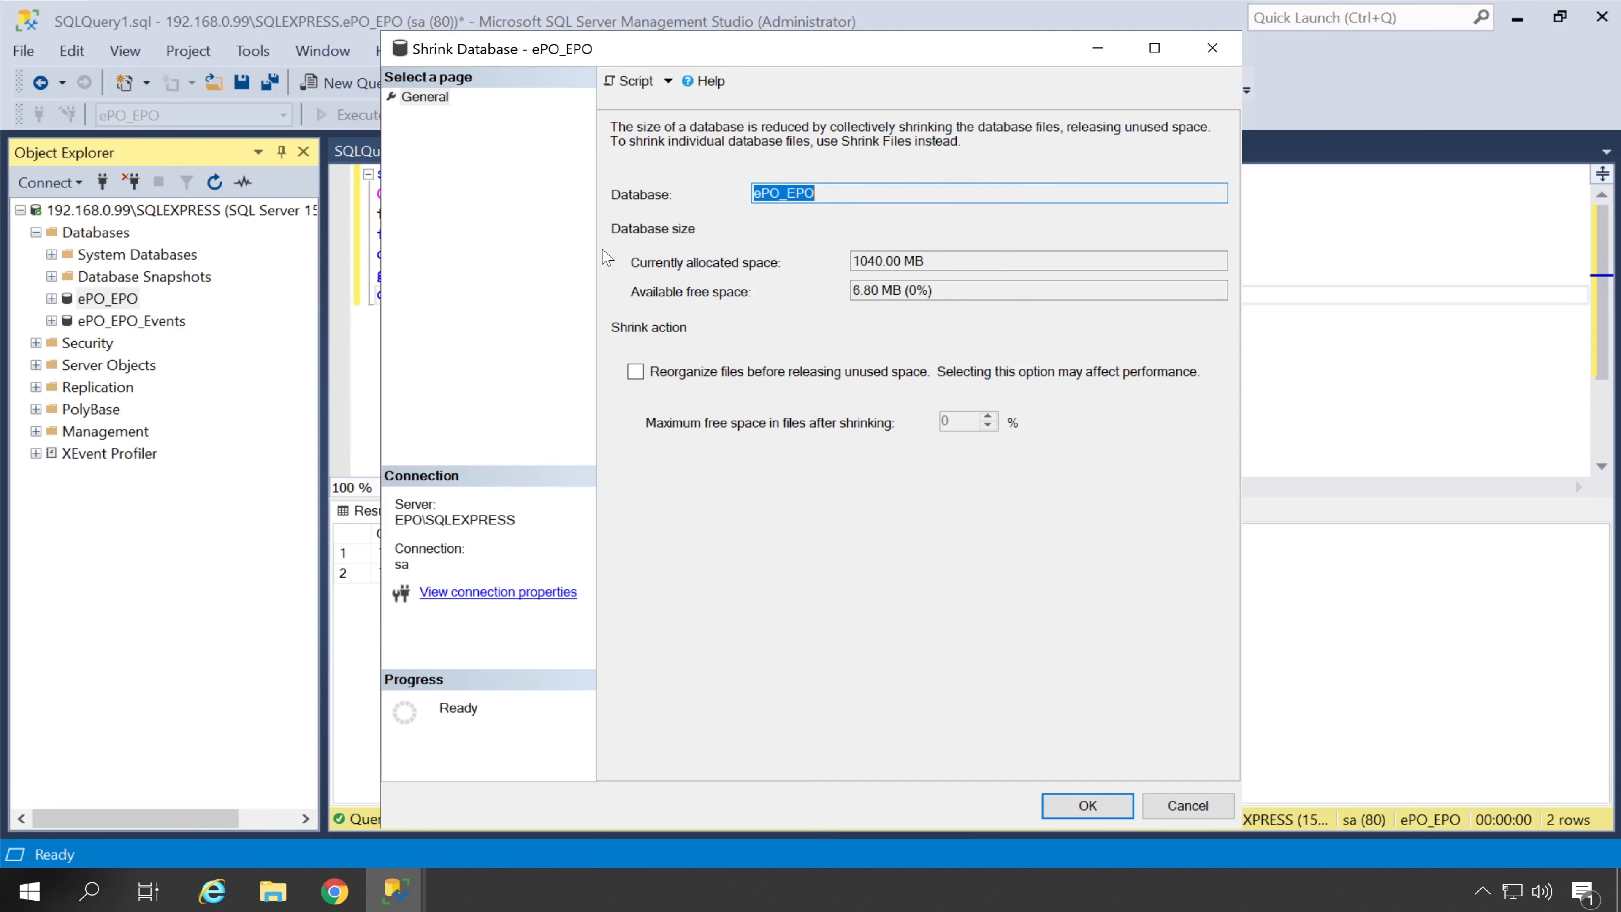
{"action": "left_click", "coordinate": [1065, 812]}
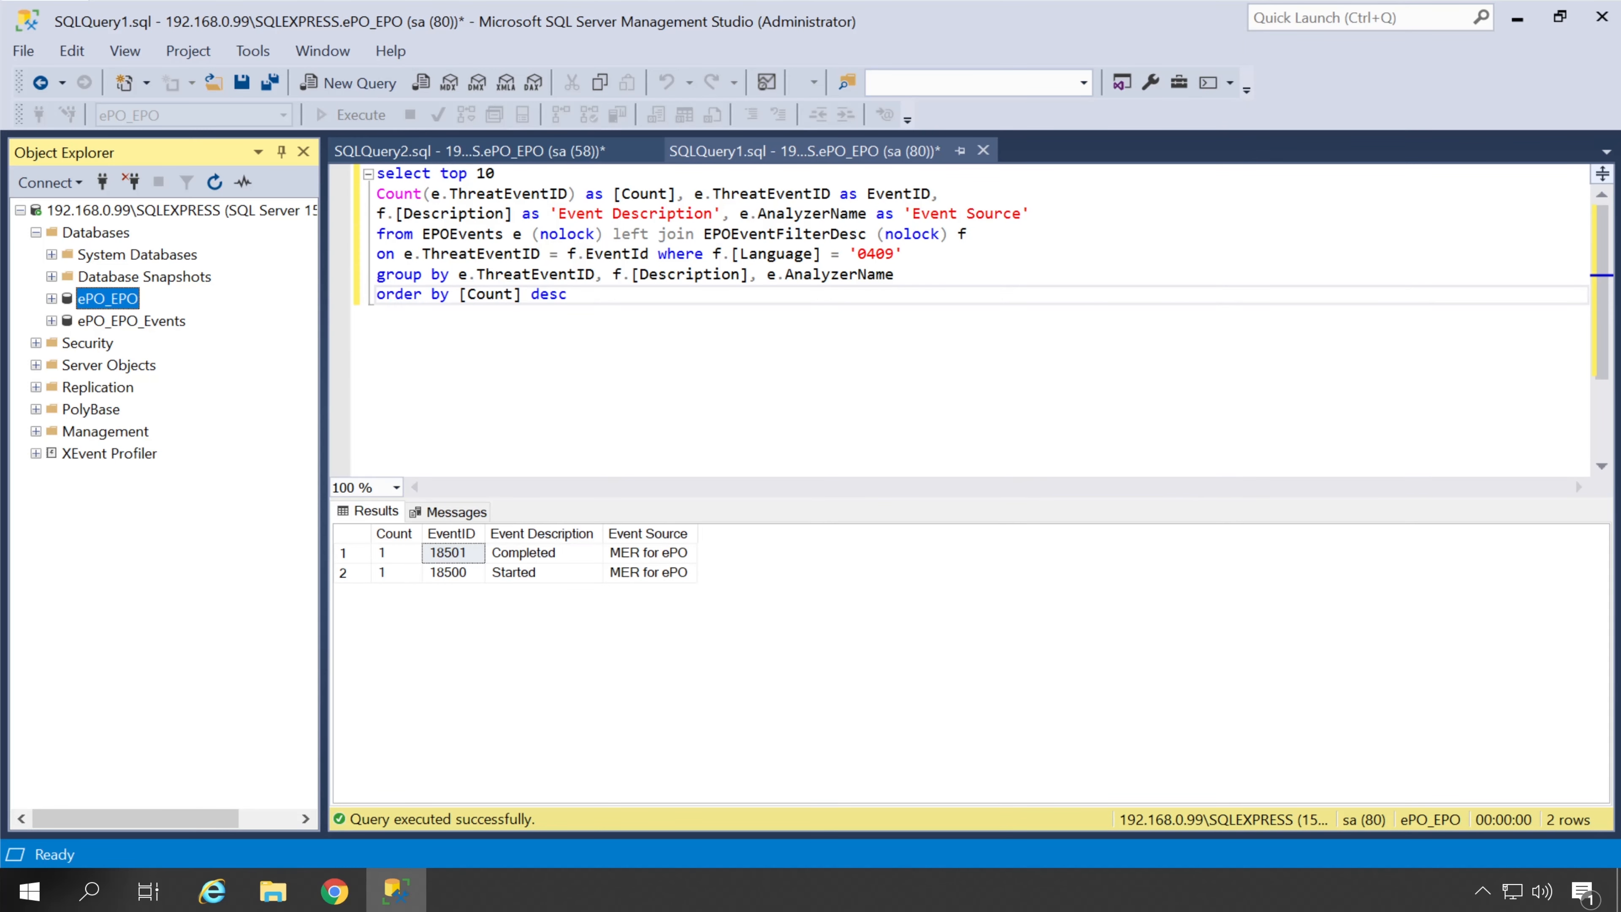
Browse to C:\Program Files\Microsoft SQL Server\MSSQL15.SQLEXPRESS\MSSQL\DATA in File Explorer
{"action": "left_click", "coordinate": [272, 891]}
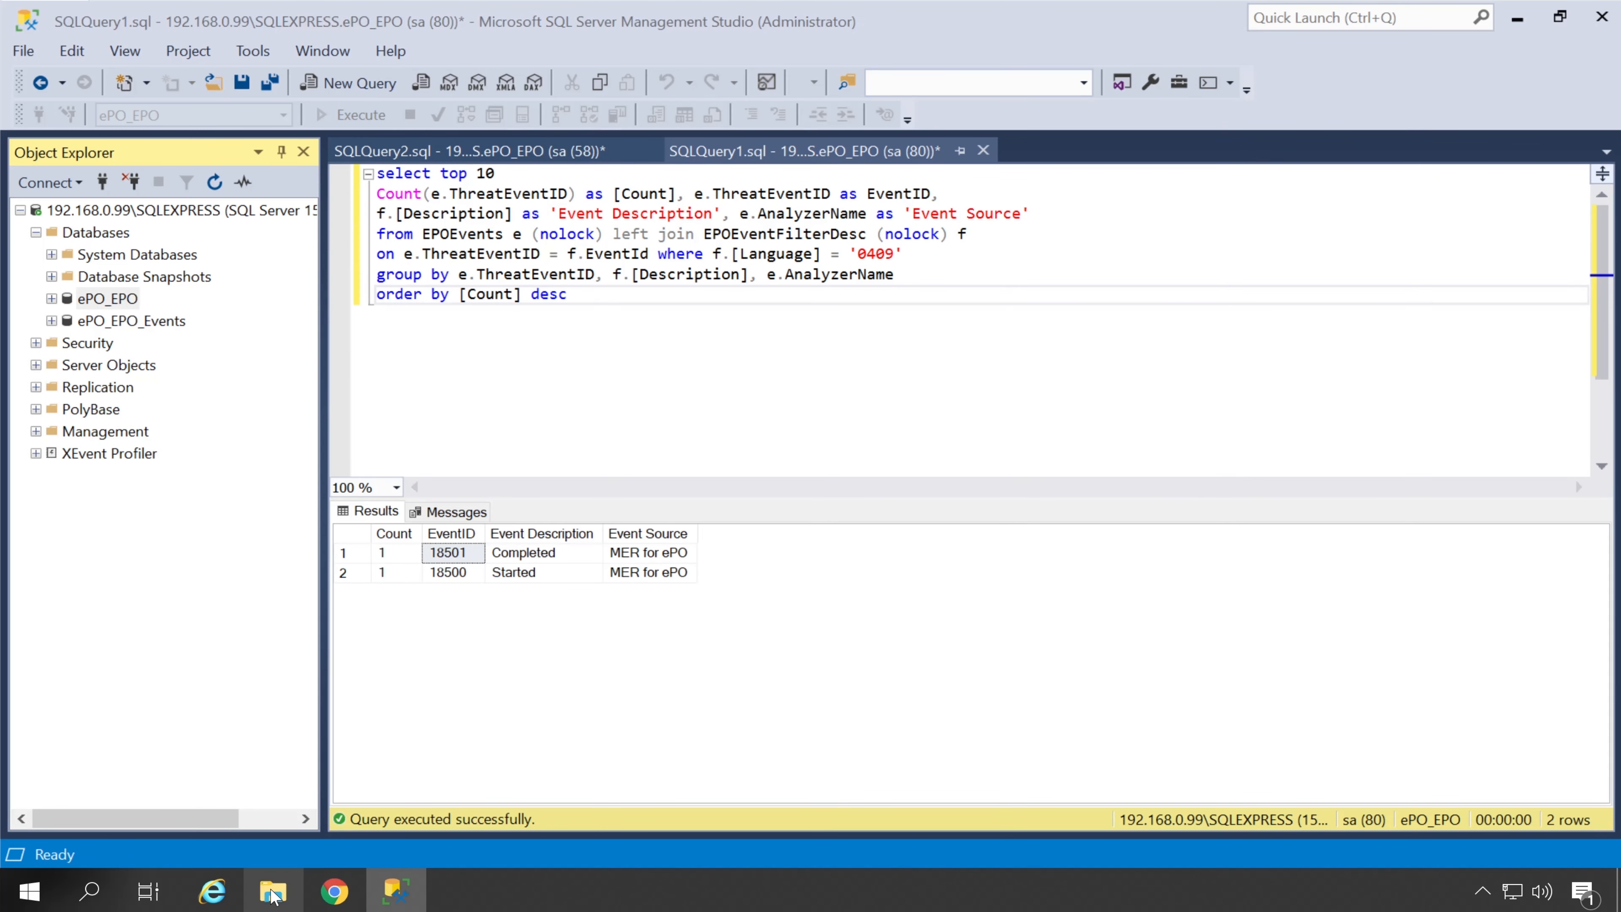
{"action": "left_click", "coordinate": [310, 657]}
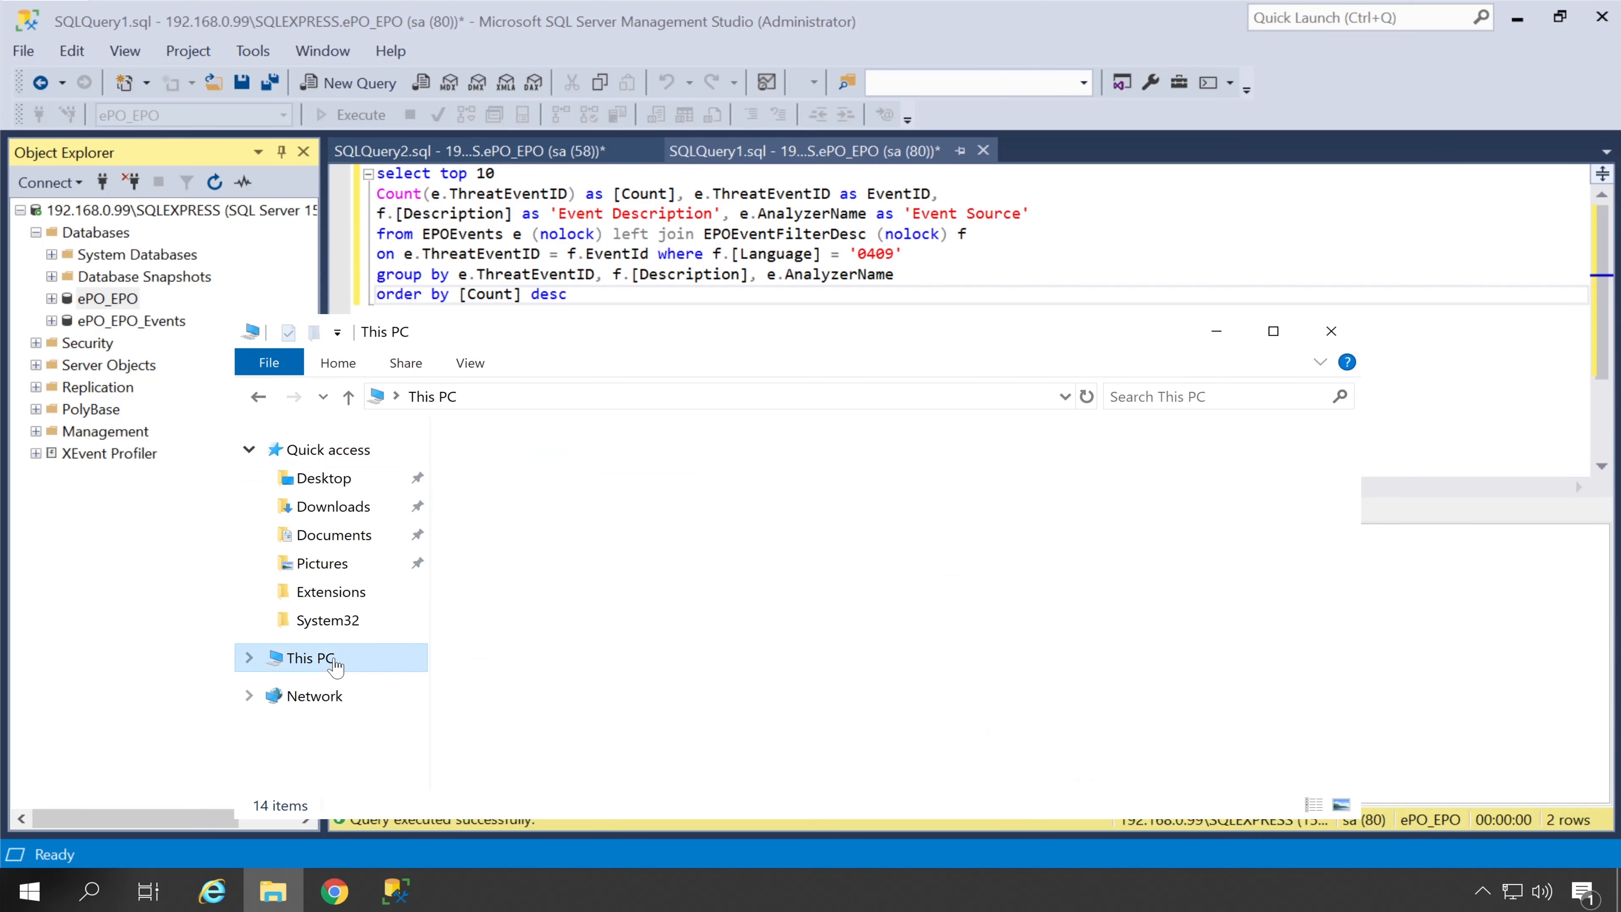
{"action": "left_click_drag", "start_coordinate": [715, 339], "coordinate": [789, 184]}
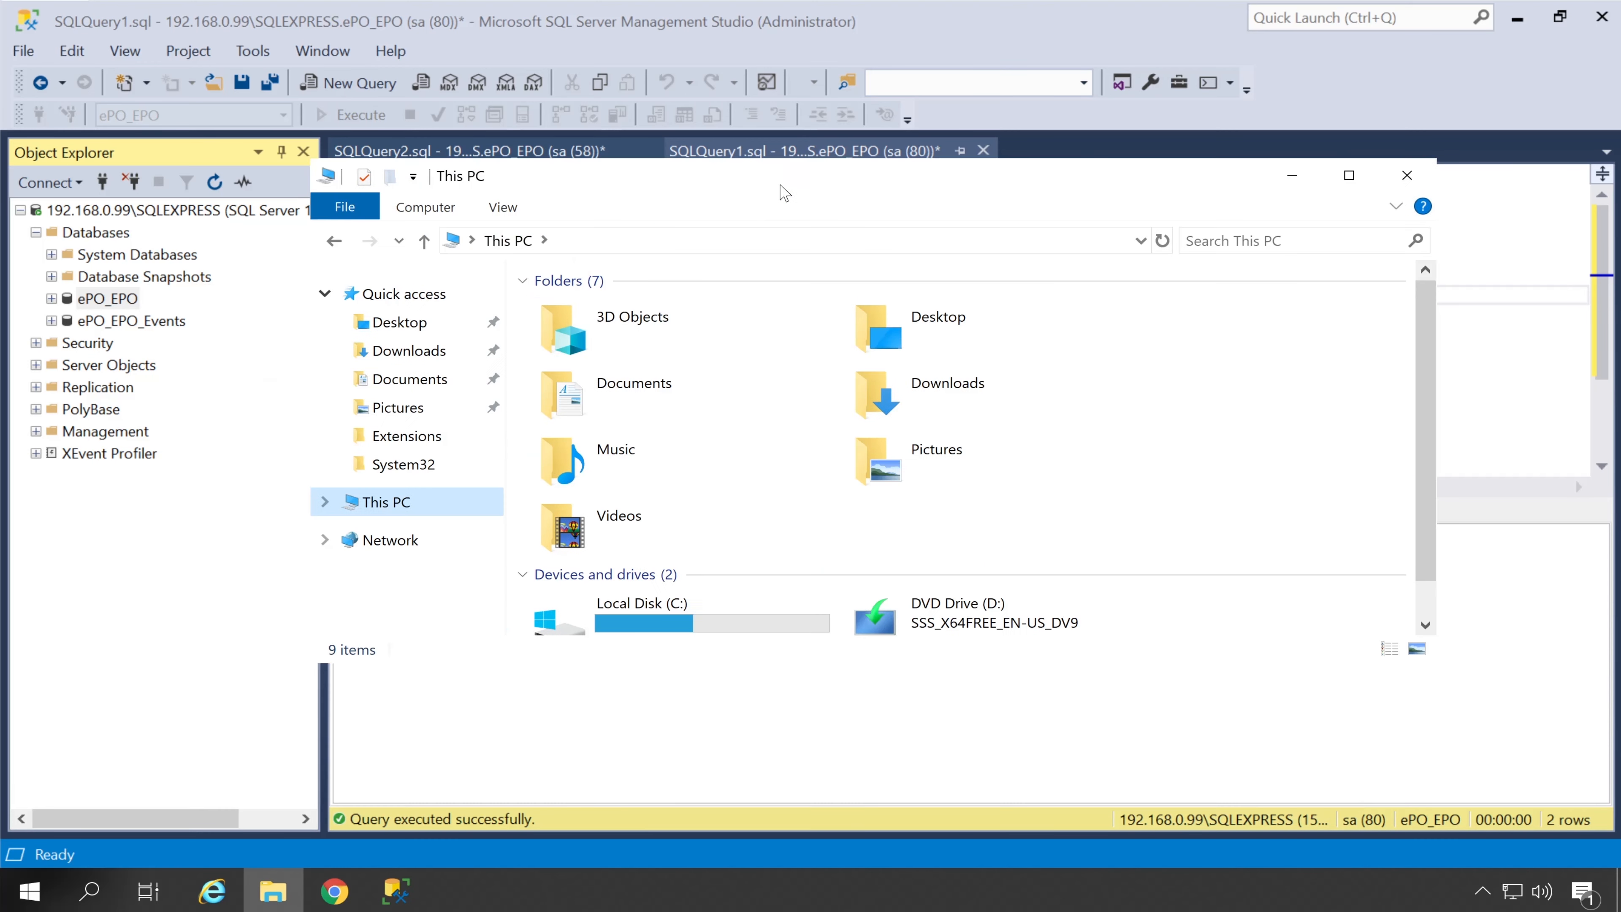
{"action": "left_click", "coordinate": [687, 601]}
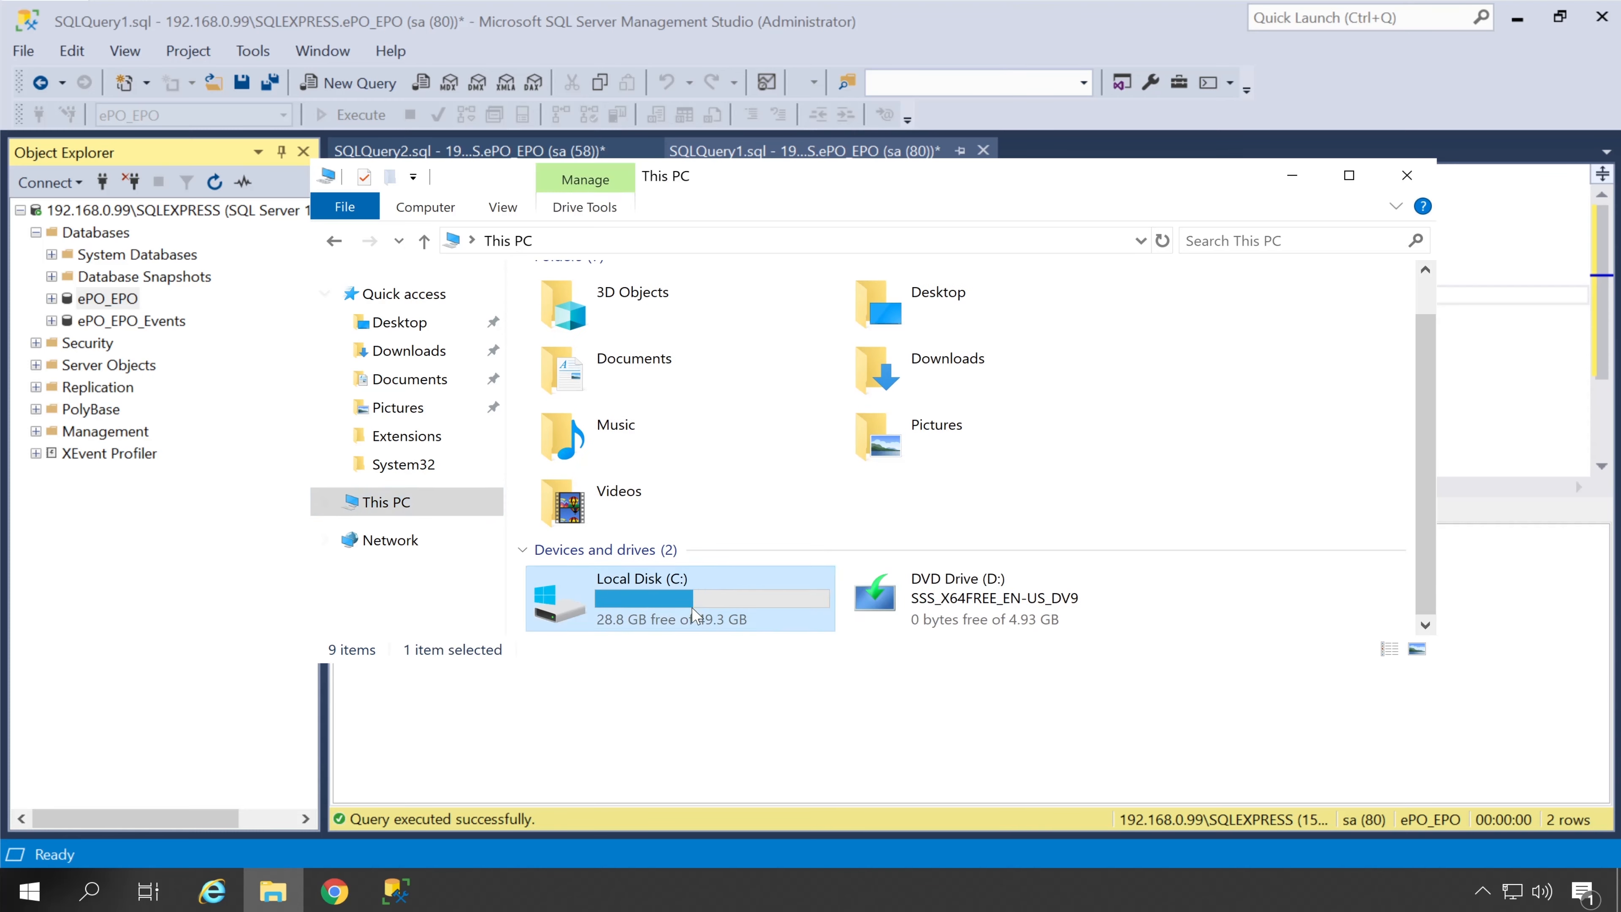
{"action": "double_click", "coordinate": [718, 597]}
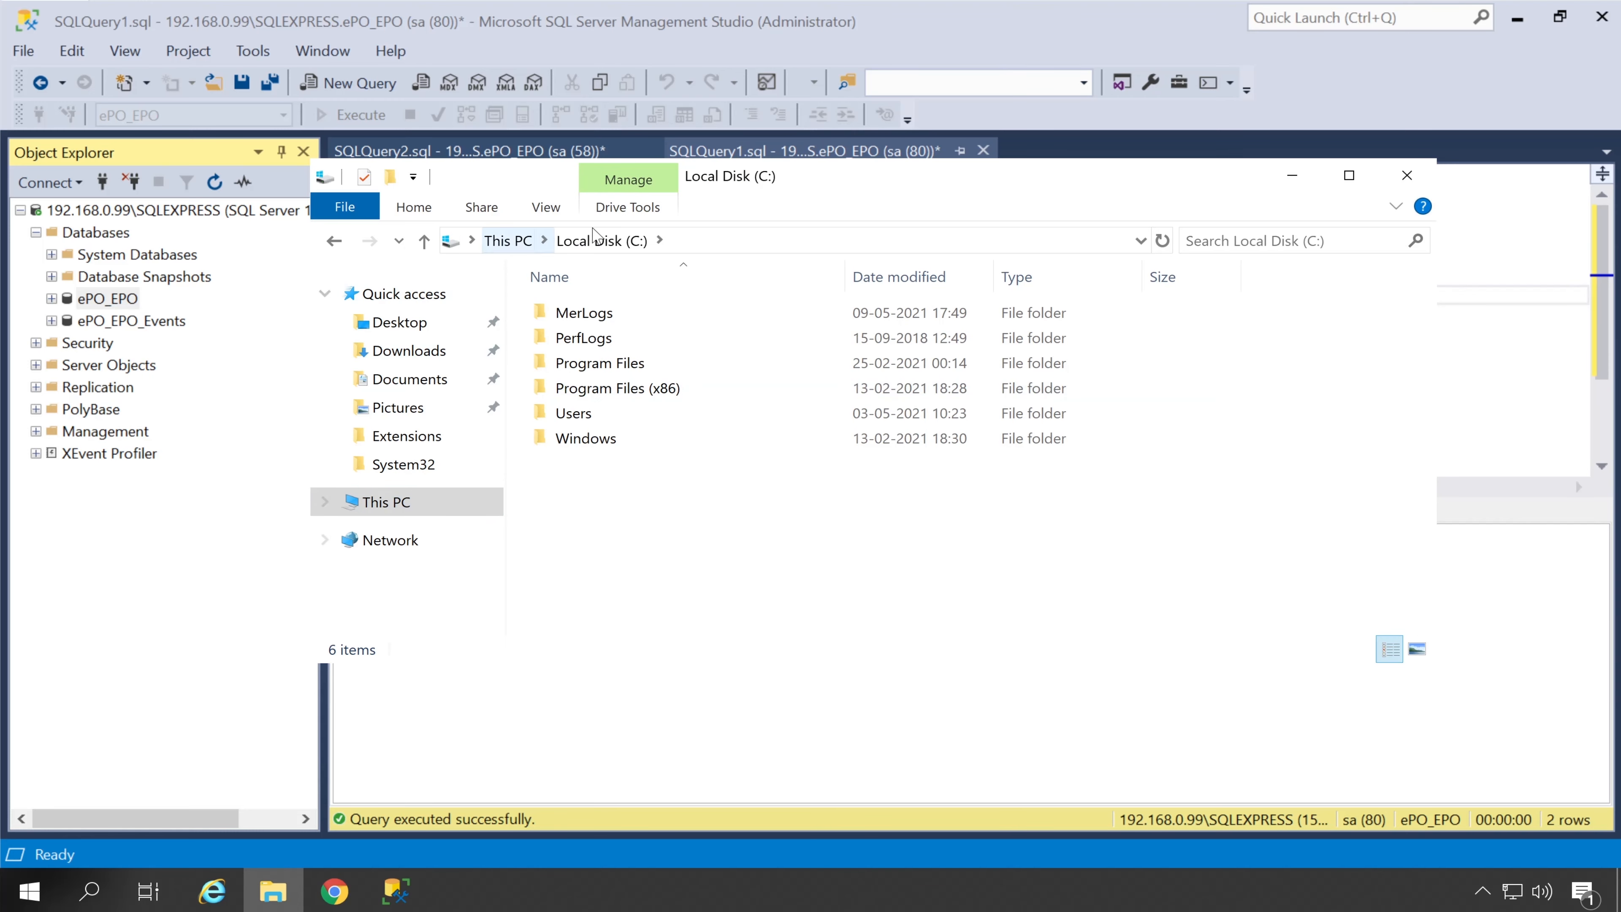
{"action": "double_click", "coordinate": [640, 363]}
{"action": "double_click", "coordinate": [628, 491]}
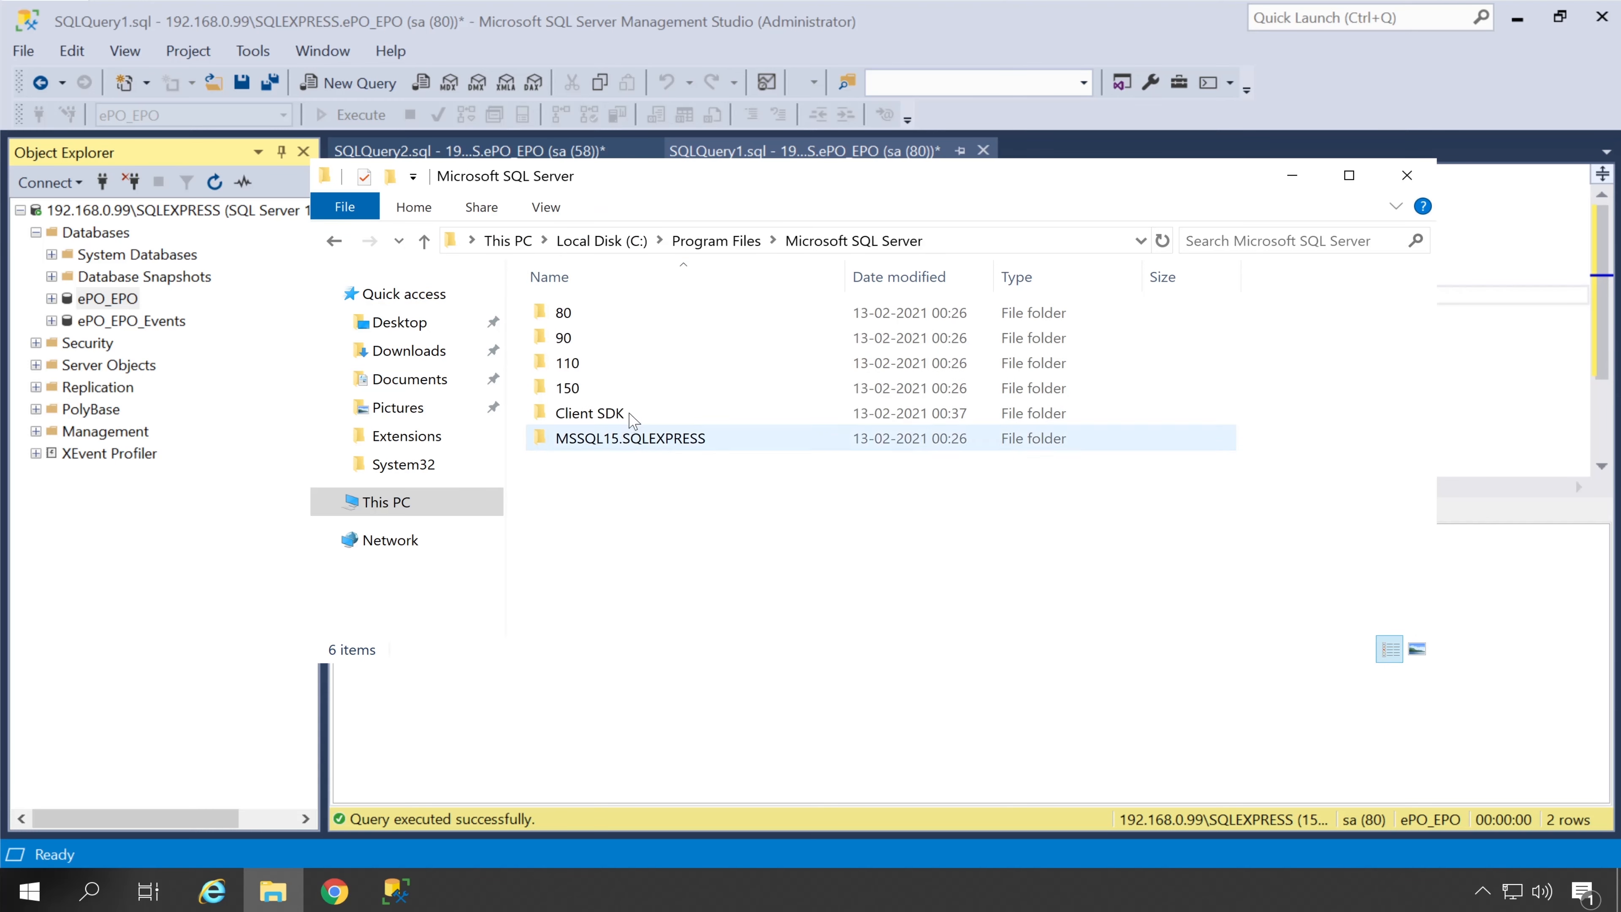
{"action": "double_click", "coordinate": [632, 439]}
{"action": "double_click", "coordinate": [623, 316]}
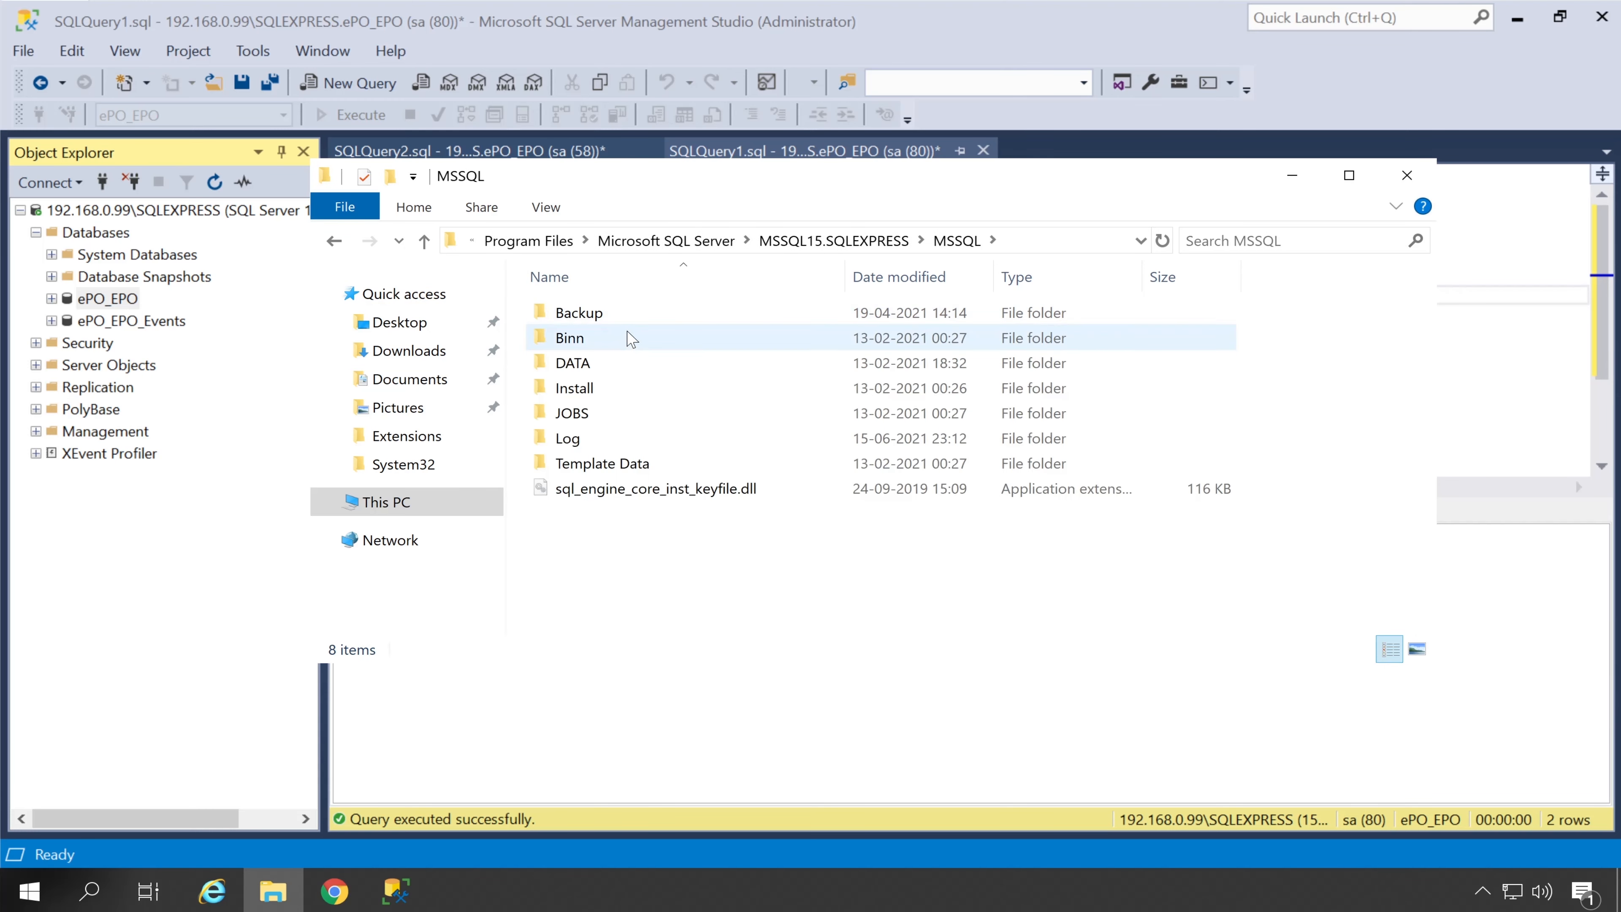
{"action": "double_click", "coordinate": [616, 364]}
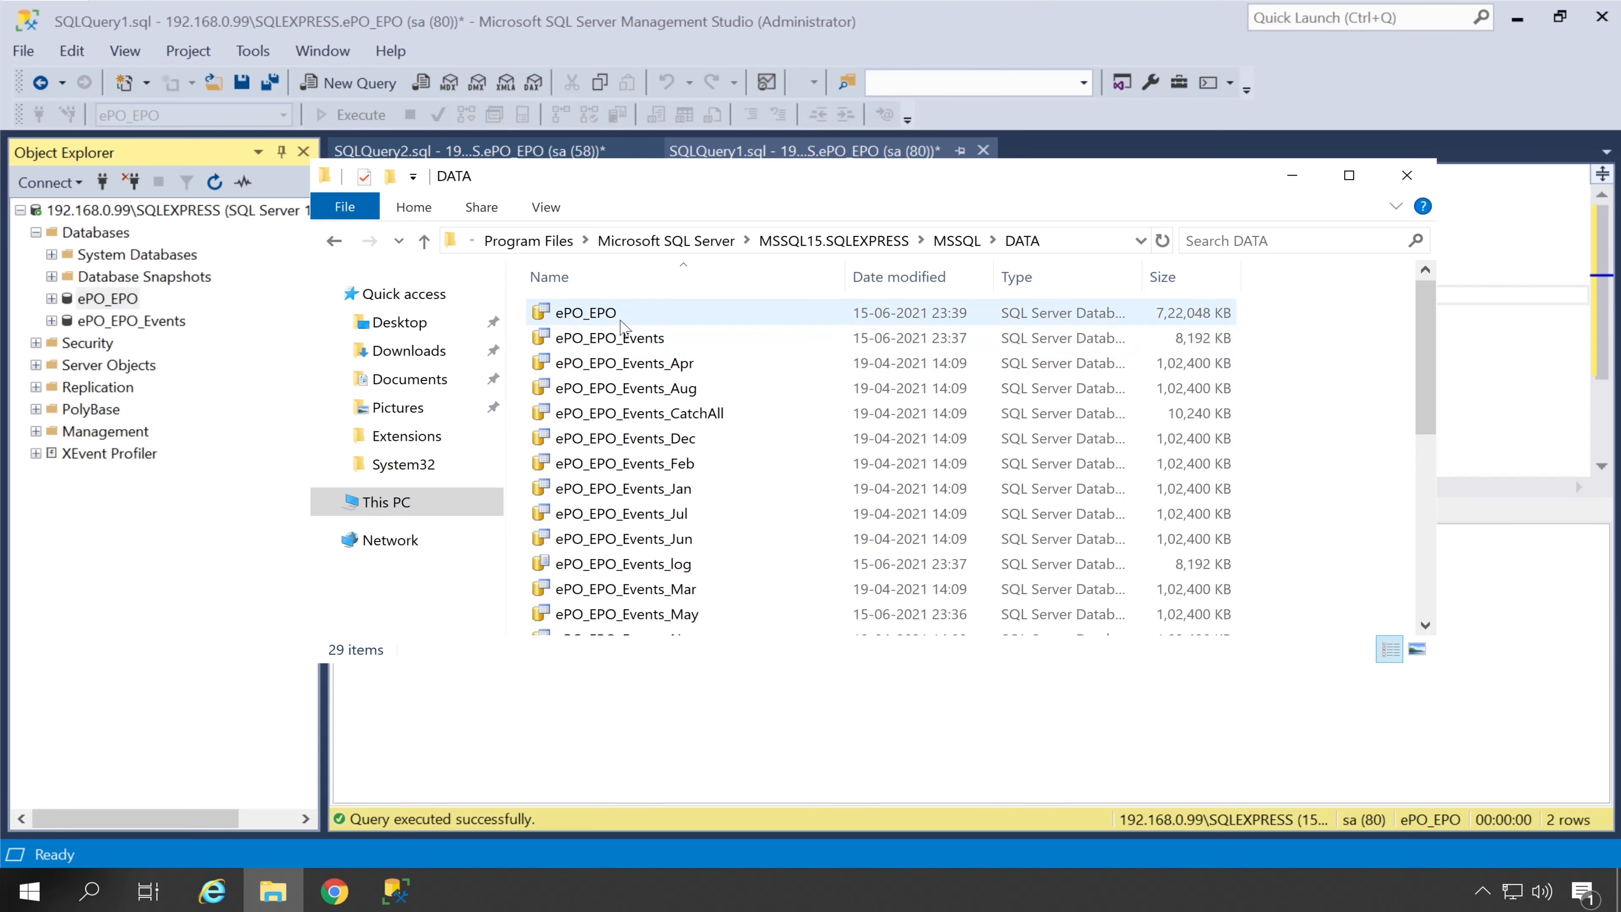
Check the ePO_EPO data file size (7,22,048 KB) and minimize File Explorer
{"action": "left_click", "coordinate": [618, 317]}
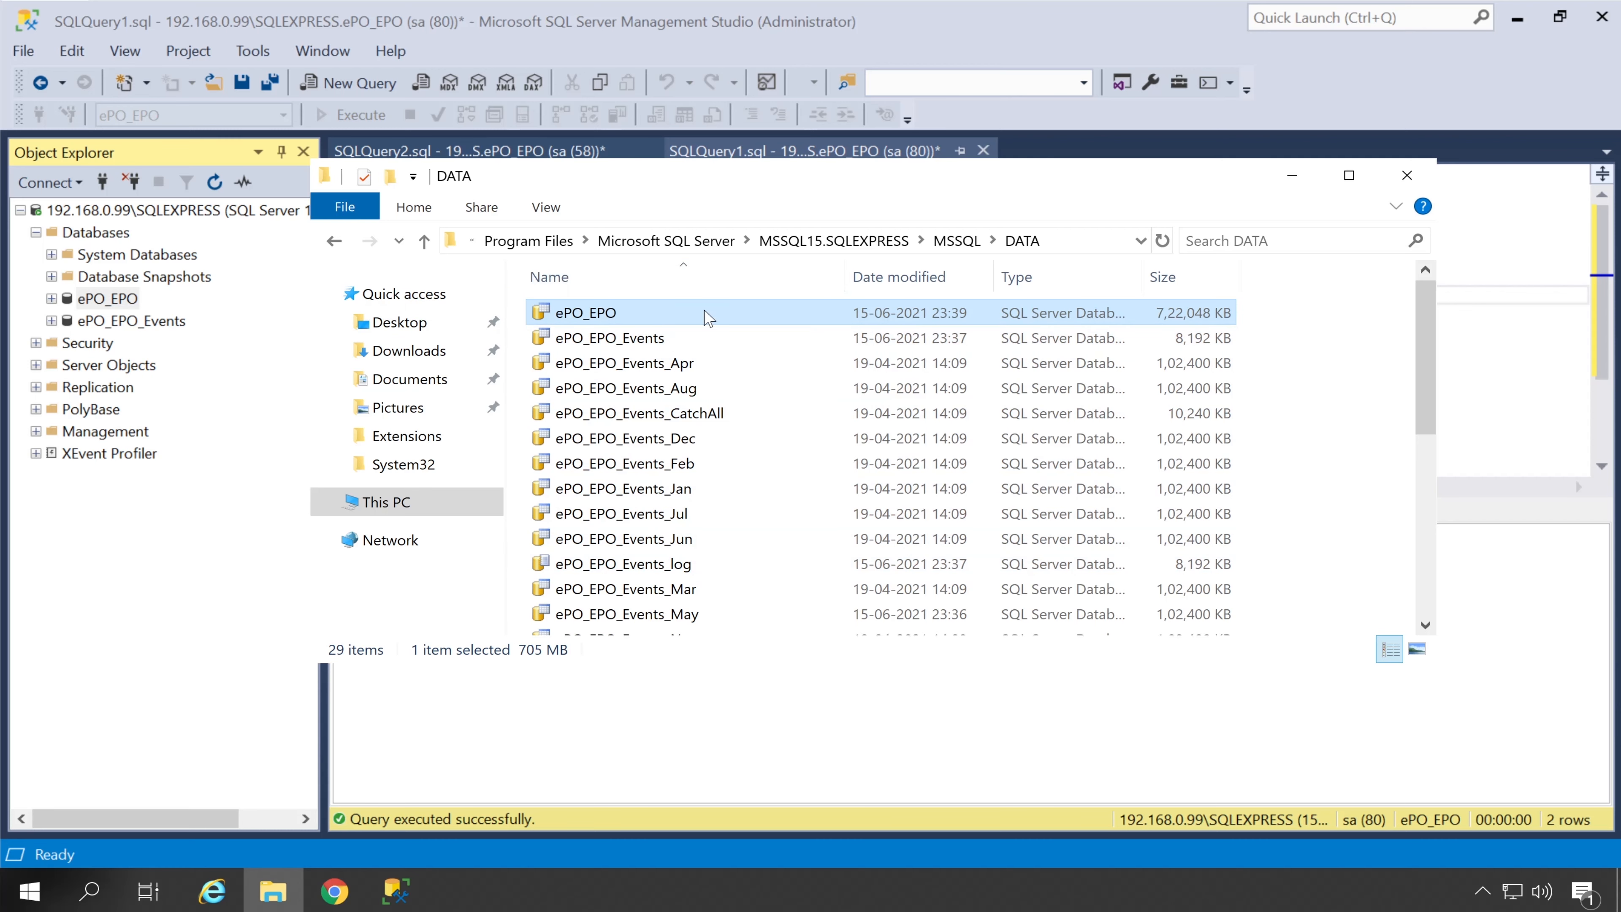
{"action": "mouse_move", "coordinate": [707, 318]}
{"action": "left_click", "coordinate": [1292, 175]}
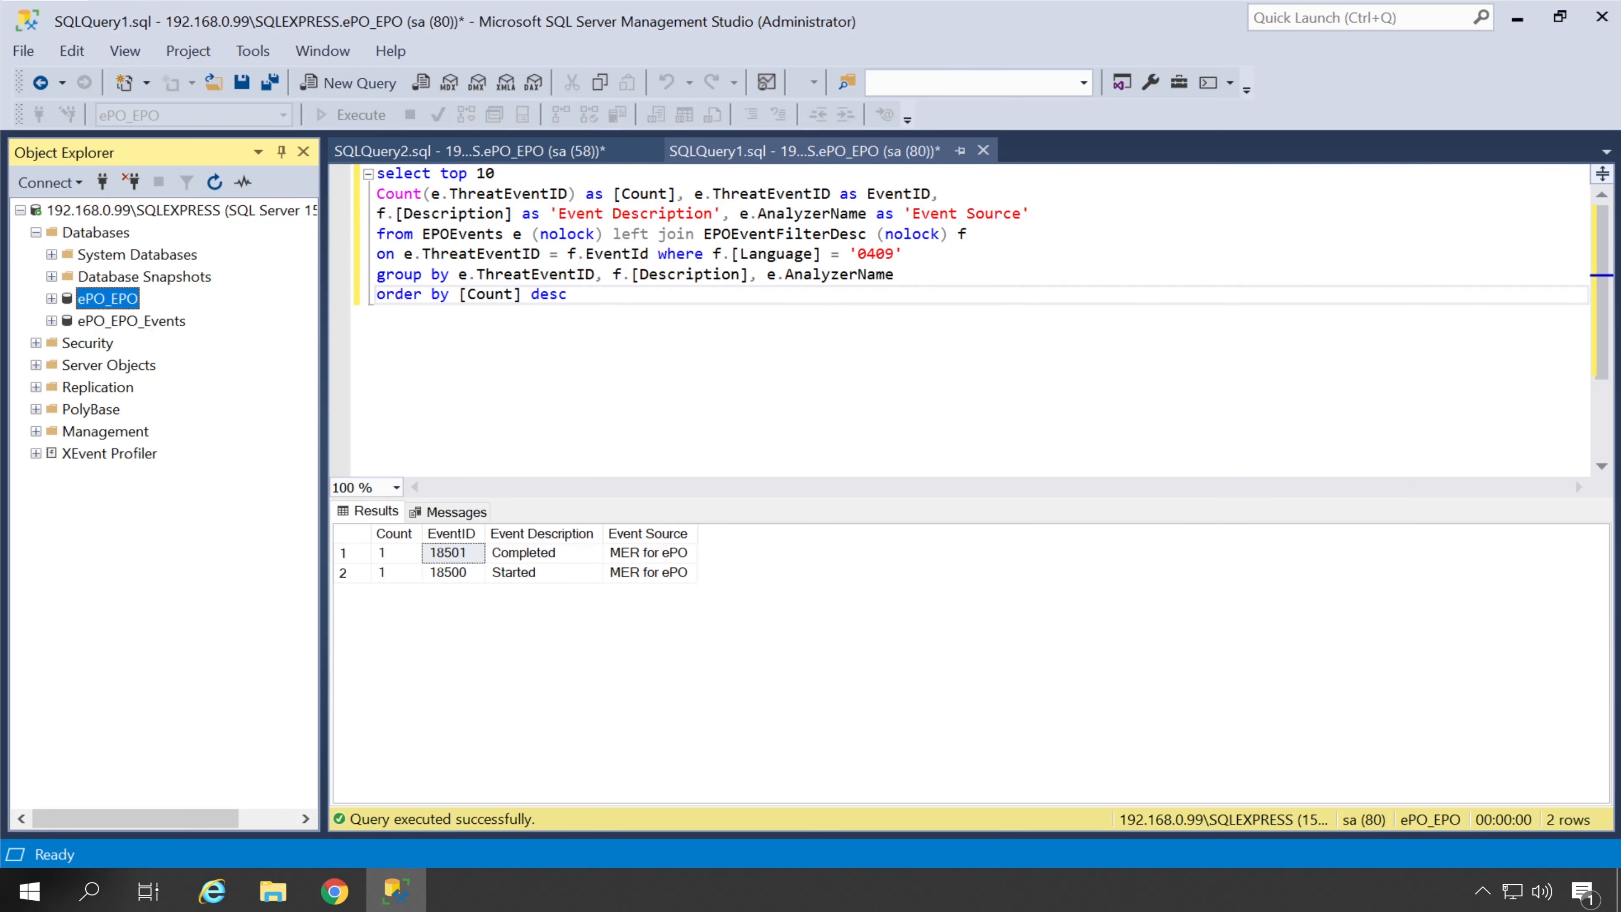
{"action": "left_click", "coordinate": [749, 711]}
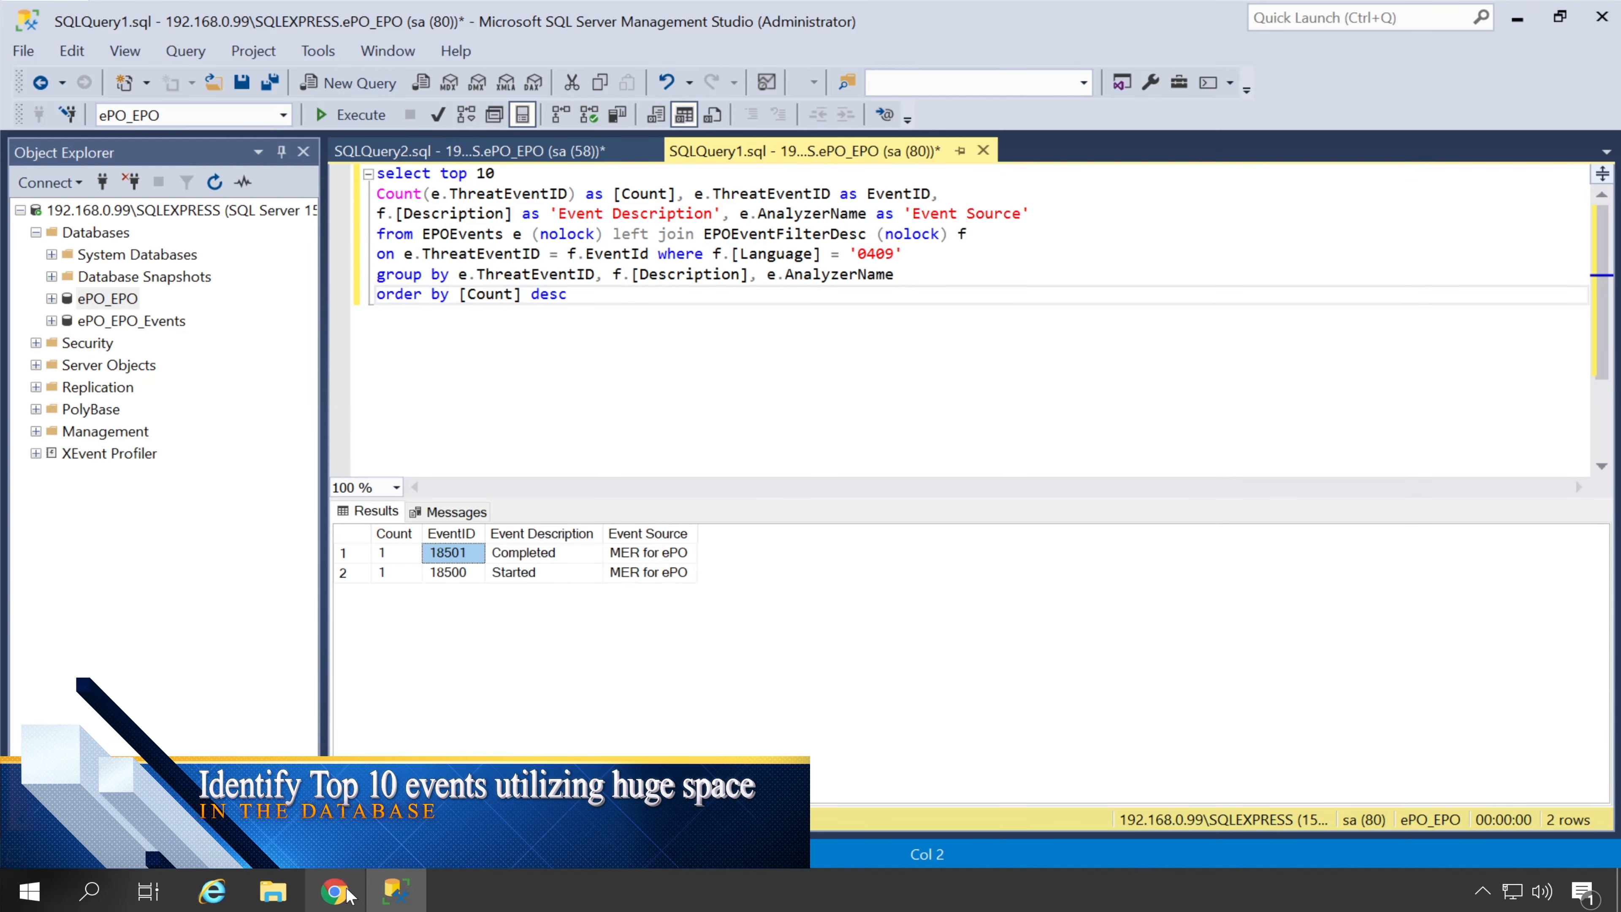
Search KB76720 in a new Chrome tab and open the McAfee purge article
{"action": "left_click", "coordinate": [334, 891]}
{"action": "key", "text": "ctrl+t"}
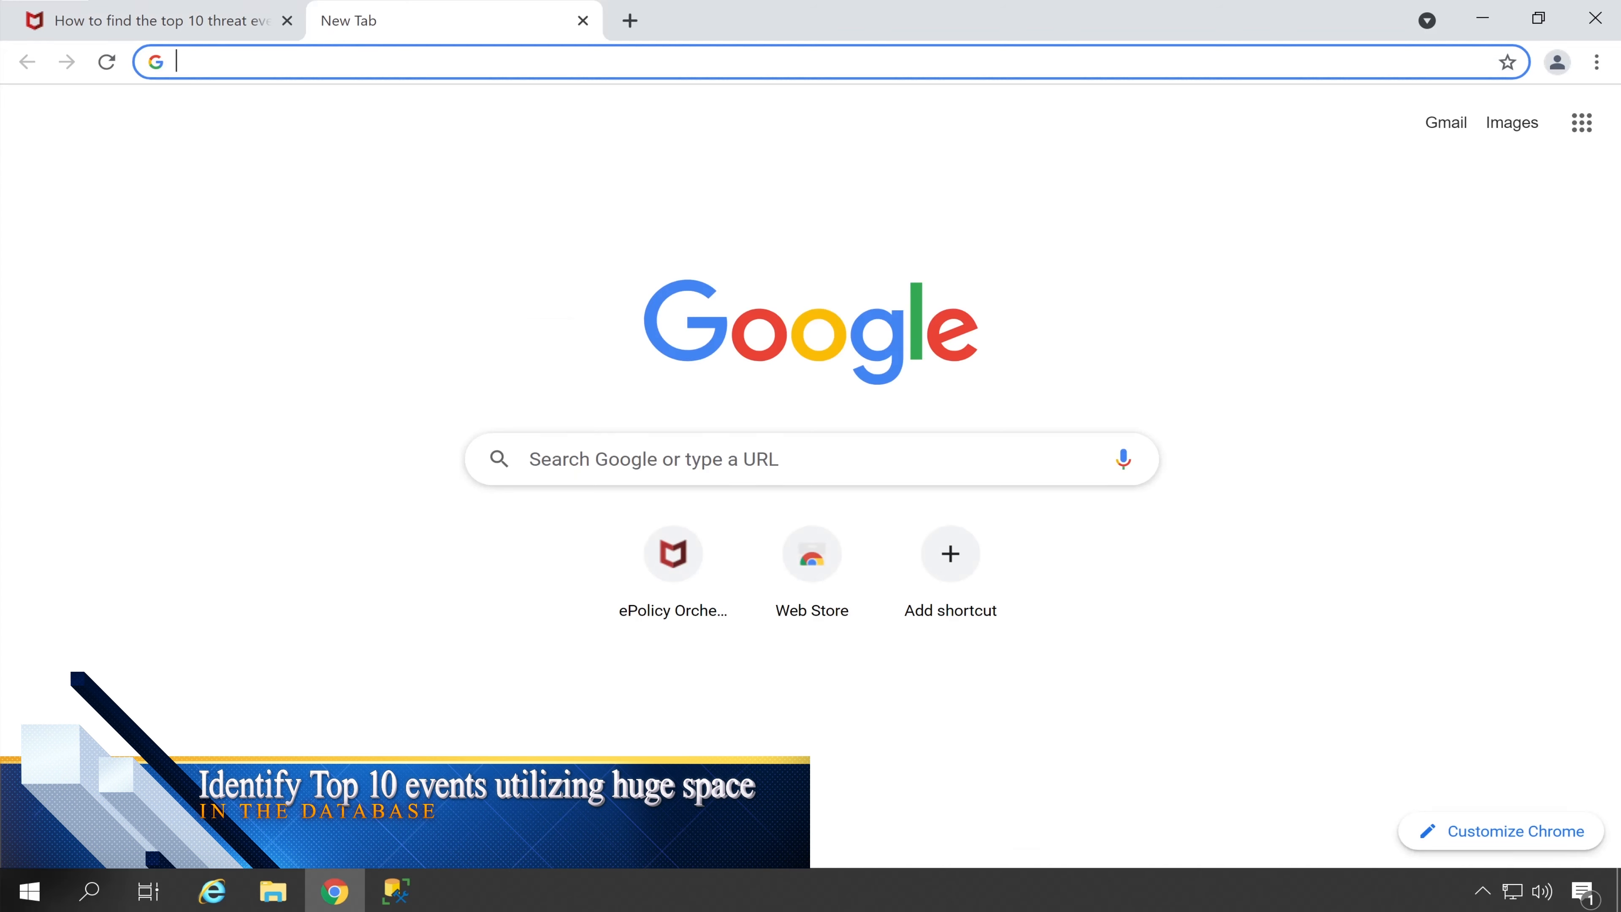
{"action": "left_click", "coordinate": [583, 62]}
{"action": "type", "text": "KB"}
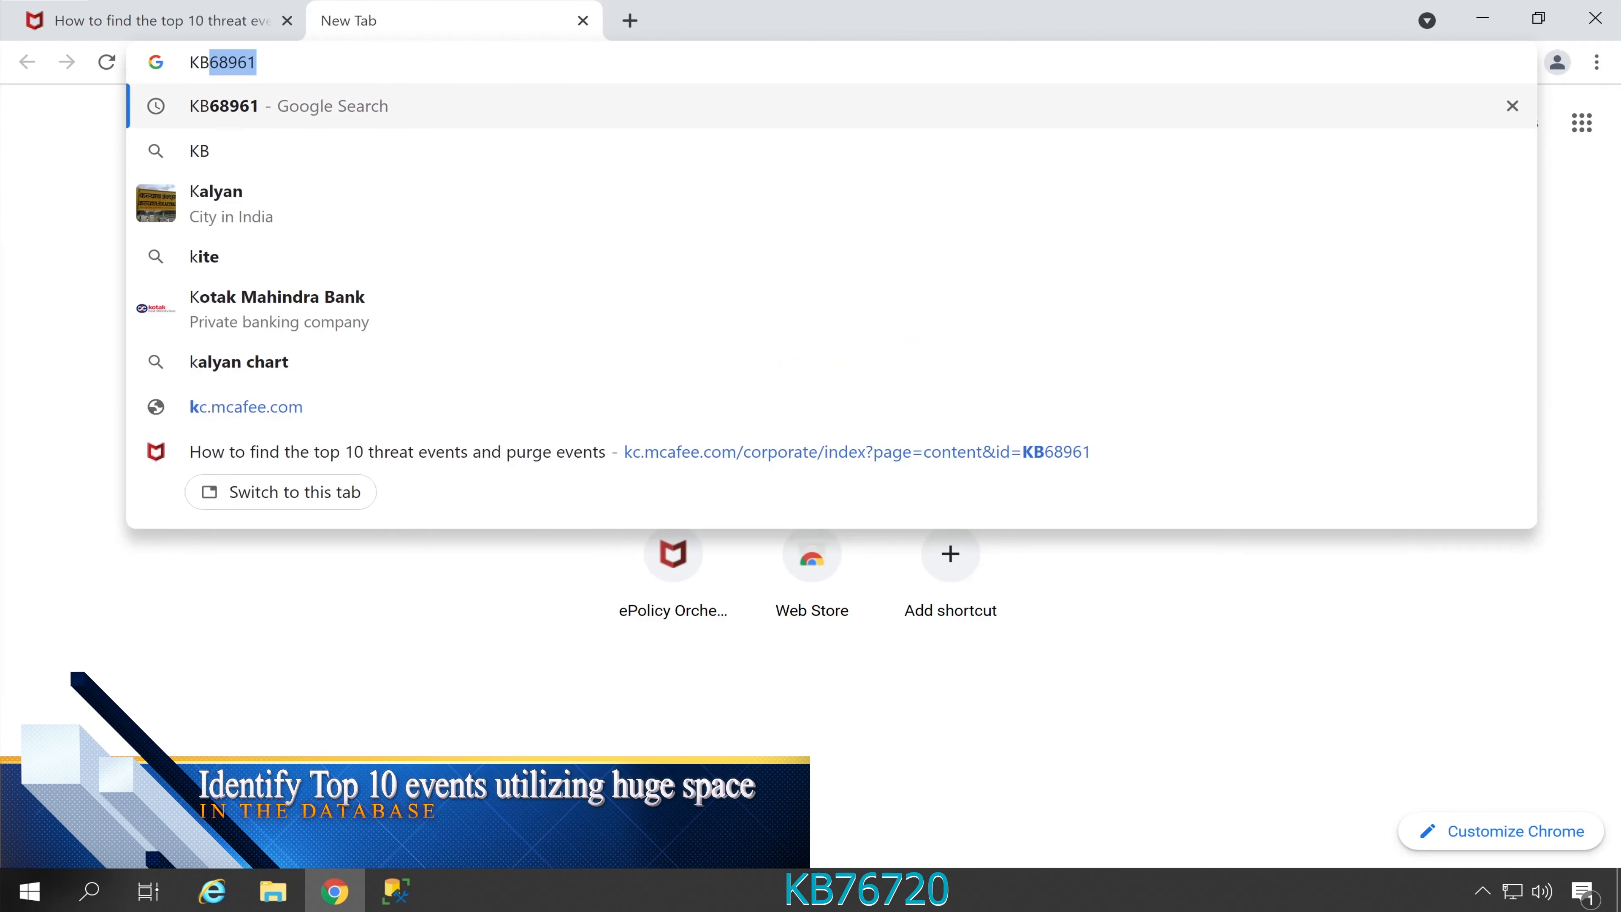
{"action": "type", "text": "76720"}
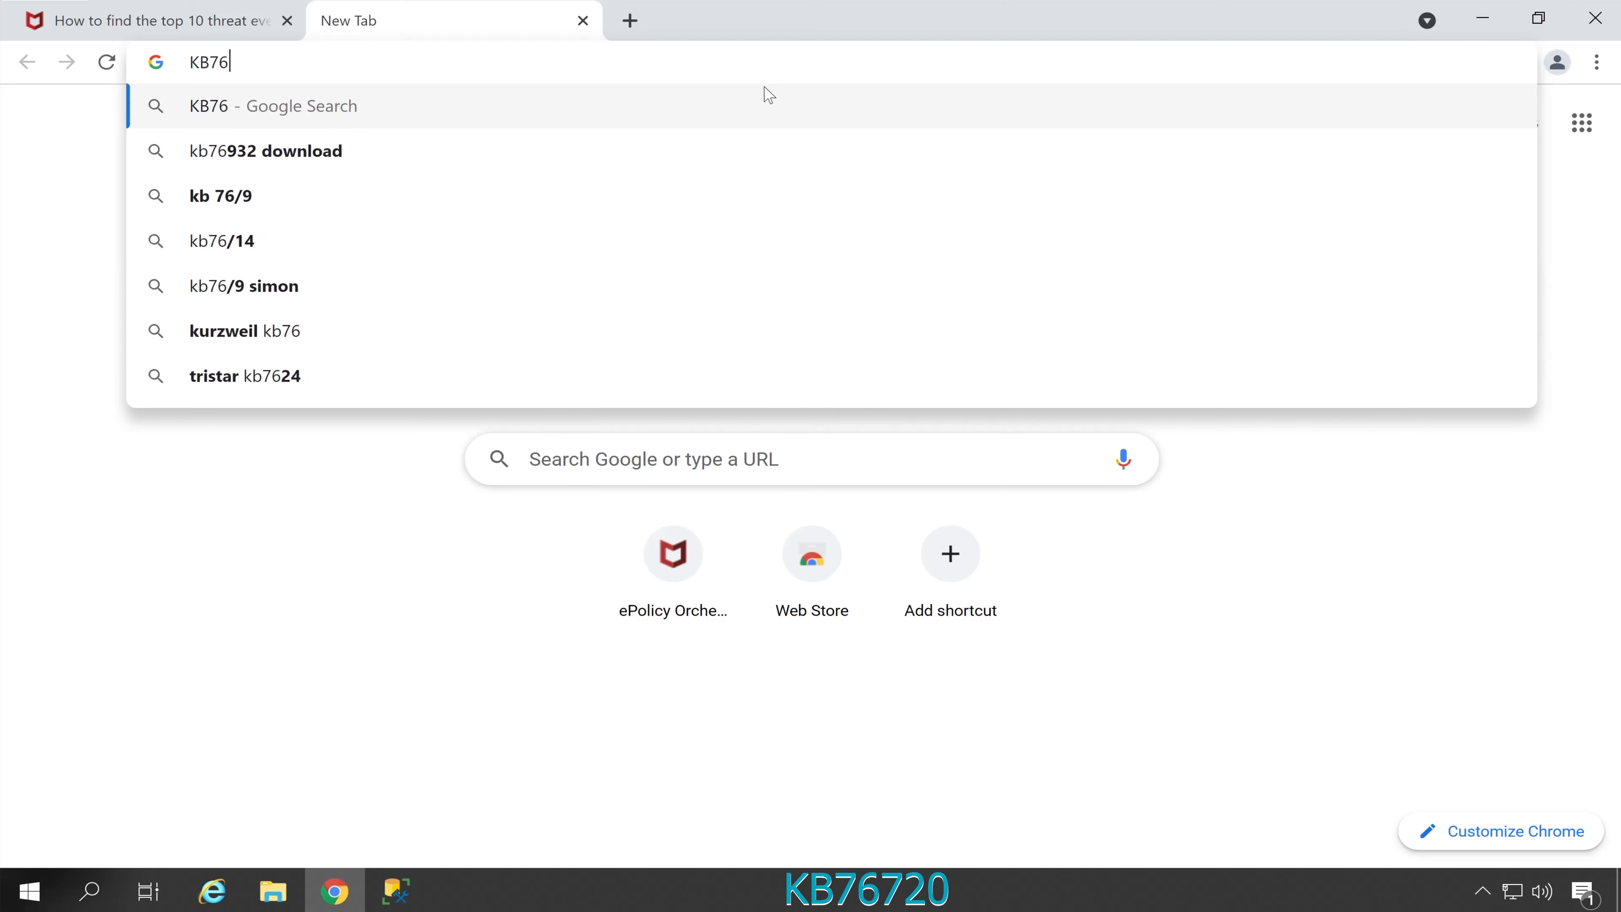
{"action": "left_click", "coordinate": [769, 102]}
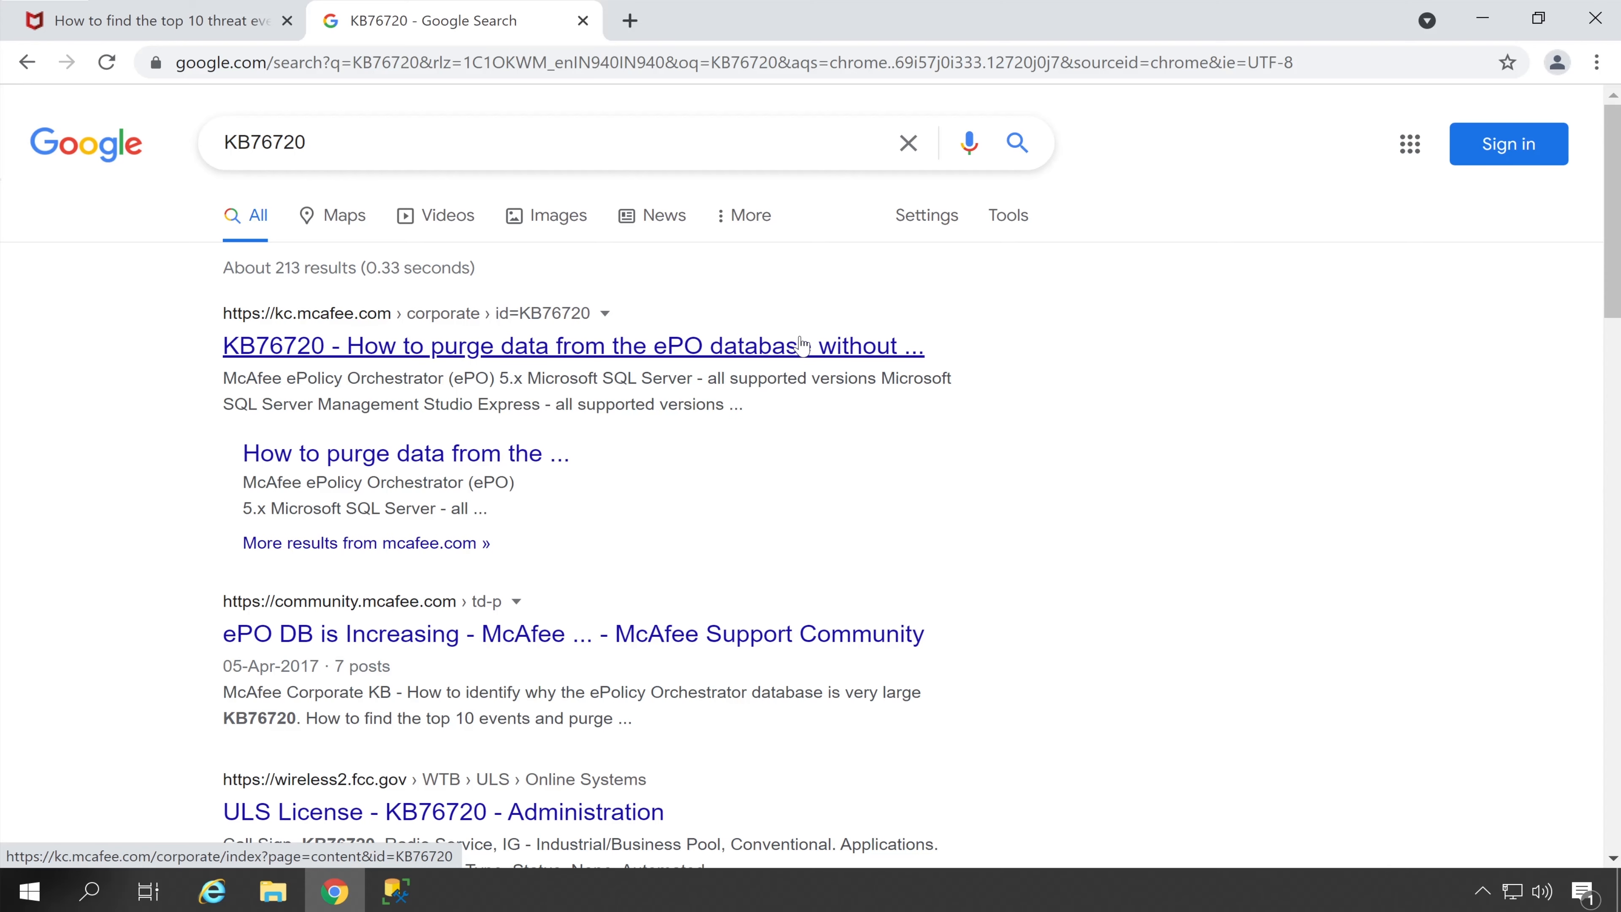
{"action": "left_click", "coordinate": [677, 353]}
Copy the article's table-size SQL script
{"action": "scroll", "coordinate": [677, 353], "scroll_direction": "down", "scroll_amount": 5}
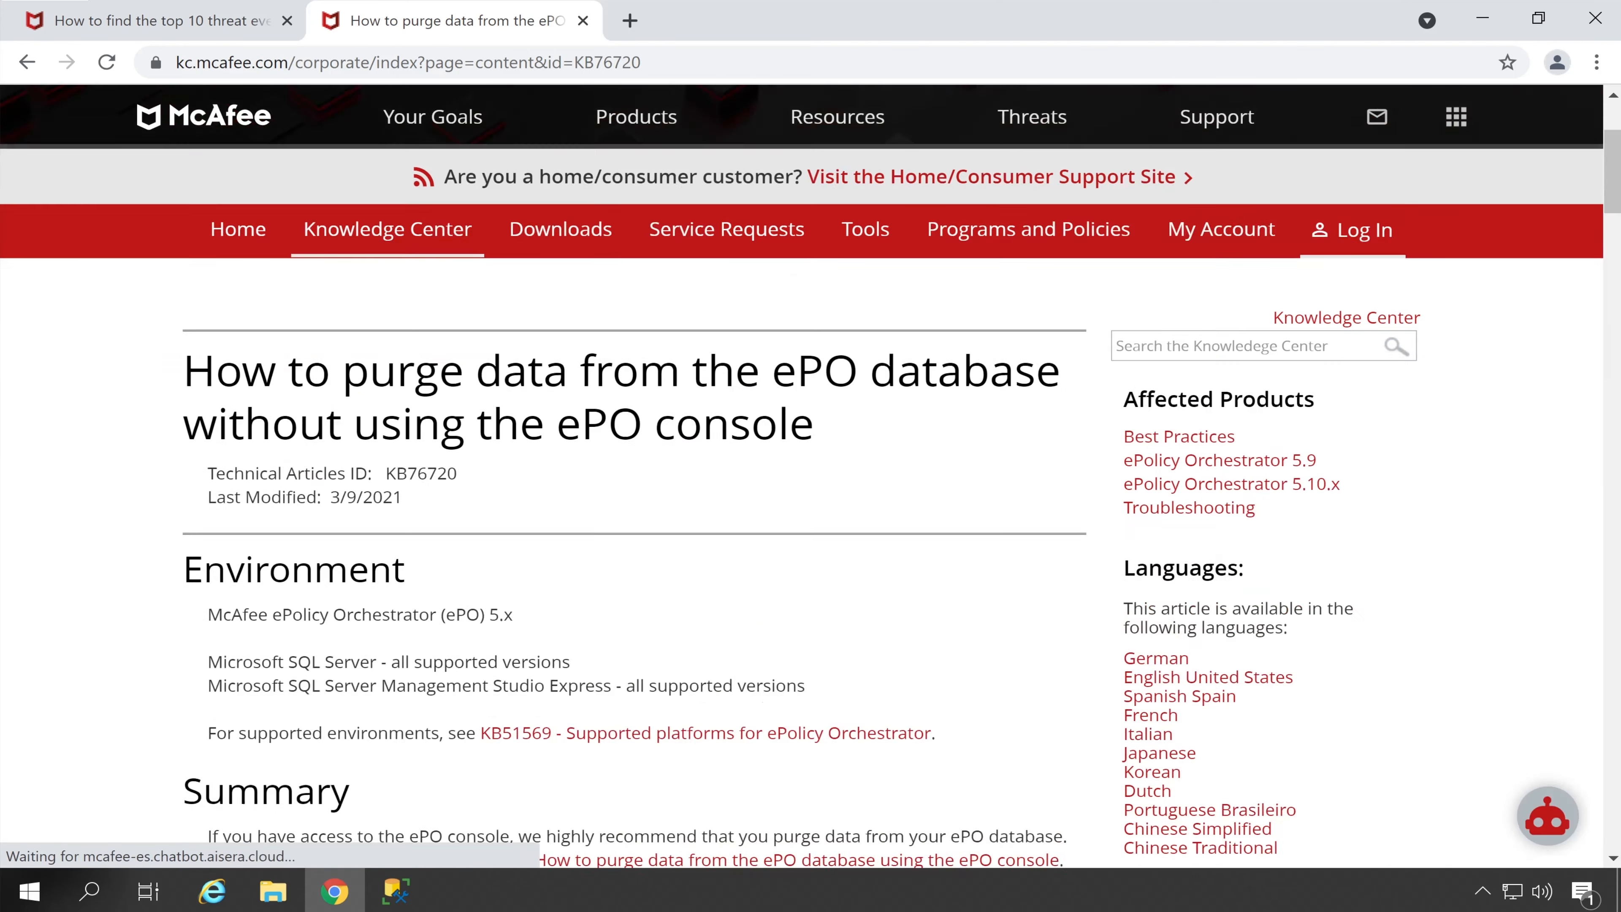
{"action": "scroll", "coordinate": [677, 353], "scroll_direction": "down", "scroll_amount": 10}
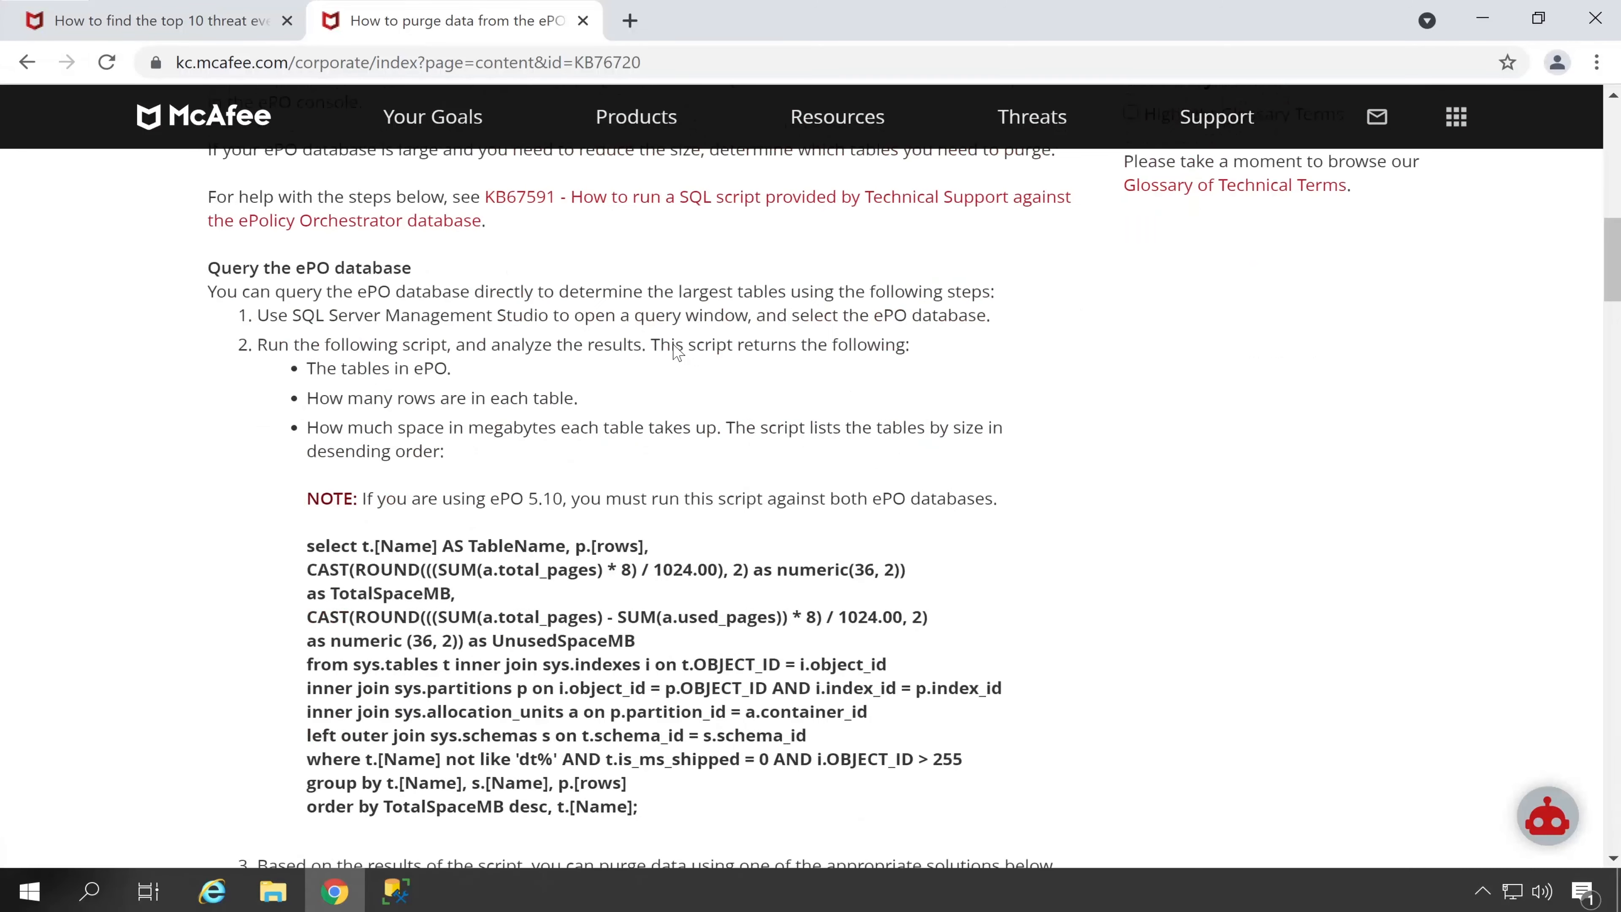
{"action": "scroll", "coordinate": [677, 352], "scroll_direction": "up", "scroll_amount": 2}
{"action": "left_click_drag", "start_coordinate": [184, 267], "coordinate": [305, 268]}
{"action": "scroll", "coordinate": [305, 268], "scroll_direction": "down", "scroll_amount": 2}
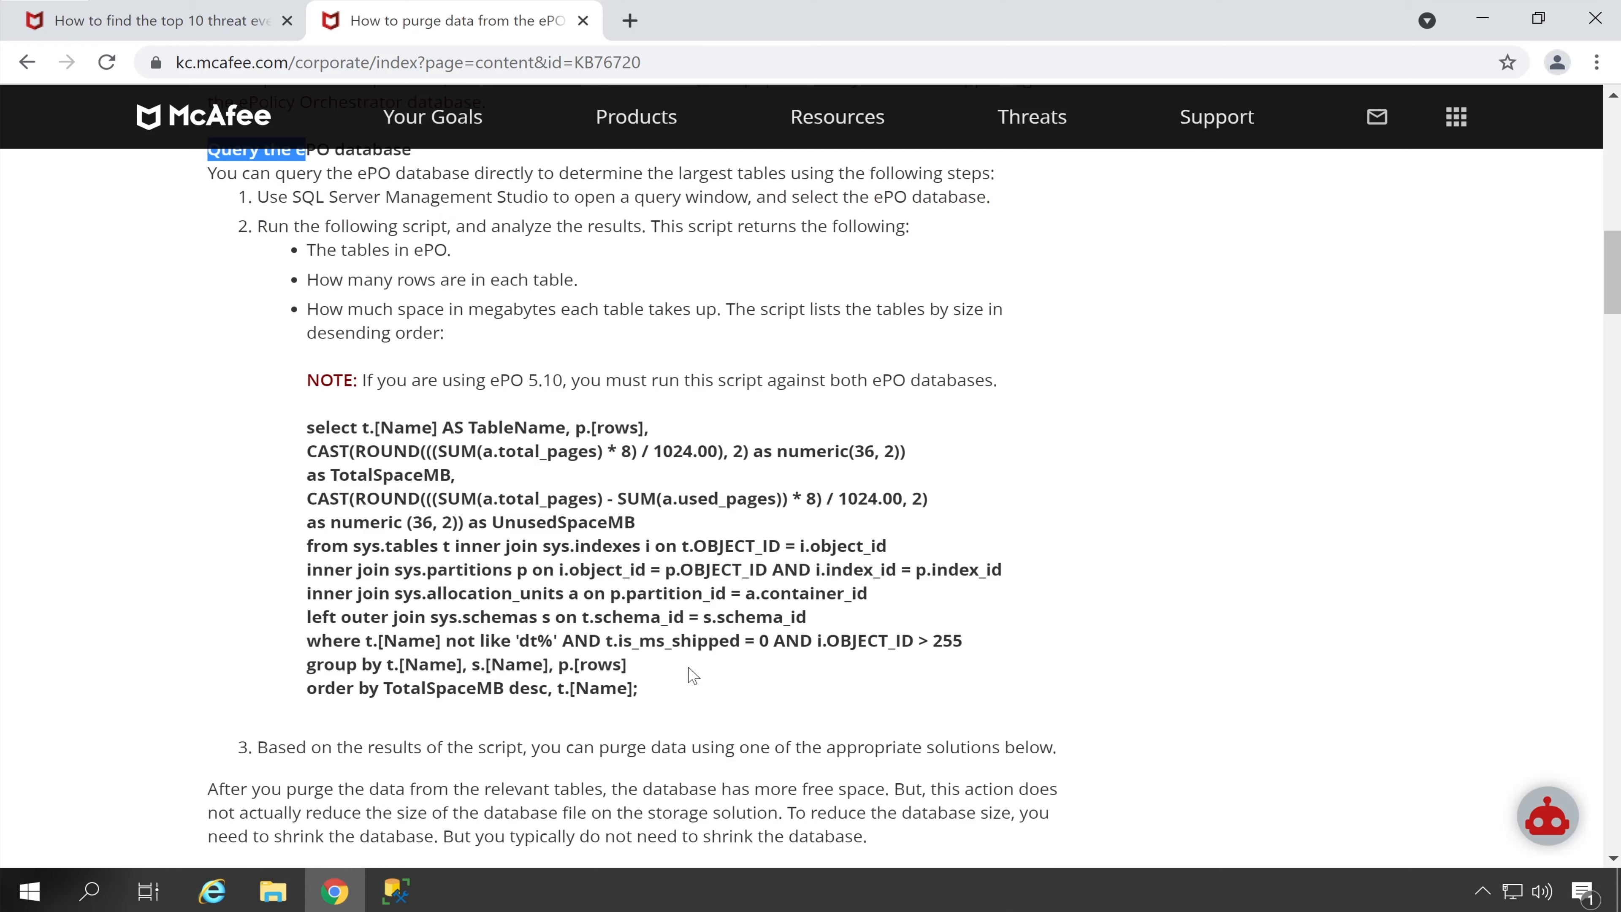
{"action": "left_click_drag", "start_coordinate": [659, 706], "coordinate": [248, 441]}
{"action": "right_click", "coordinate": [386, 454]}
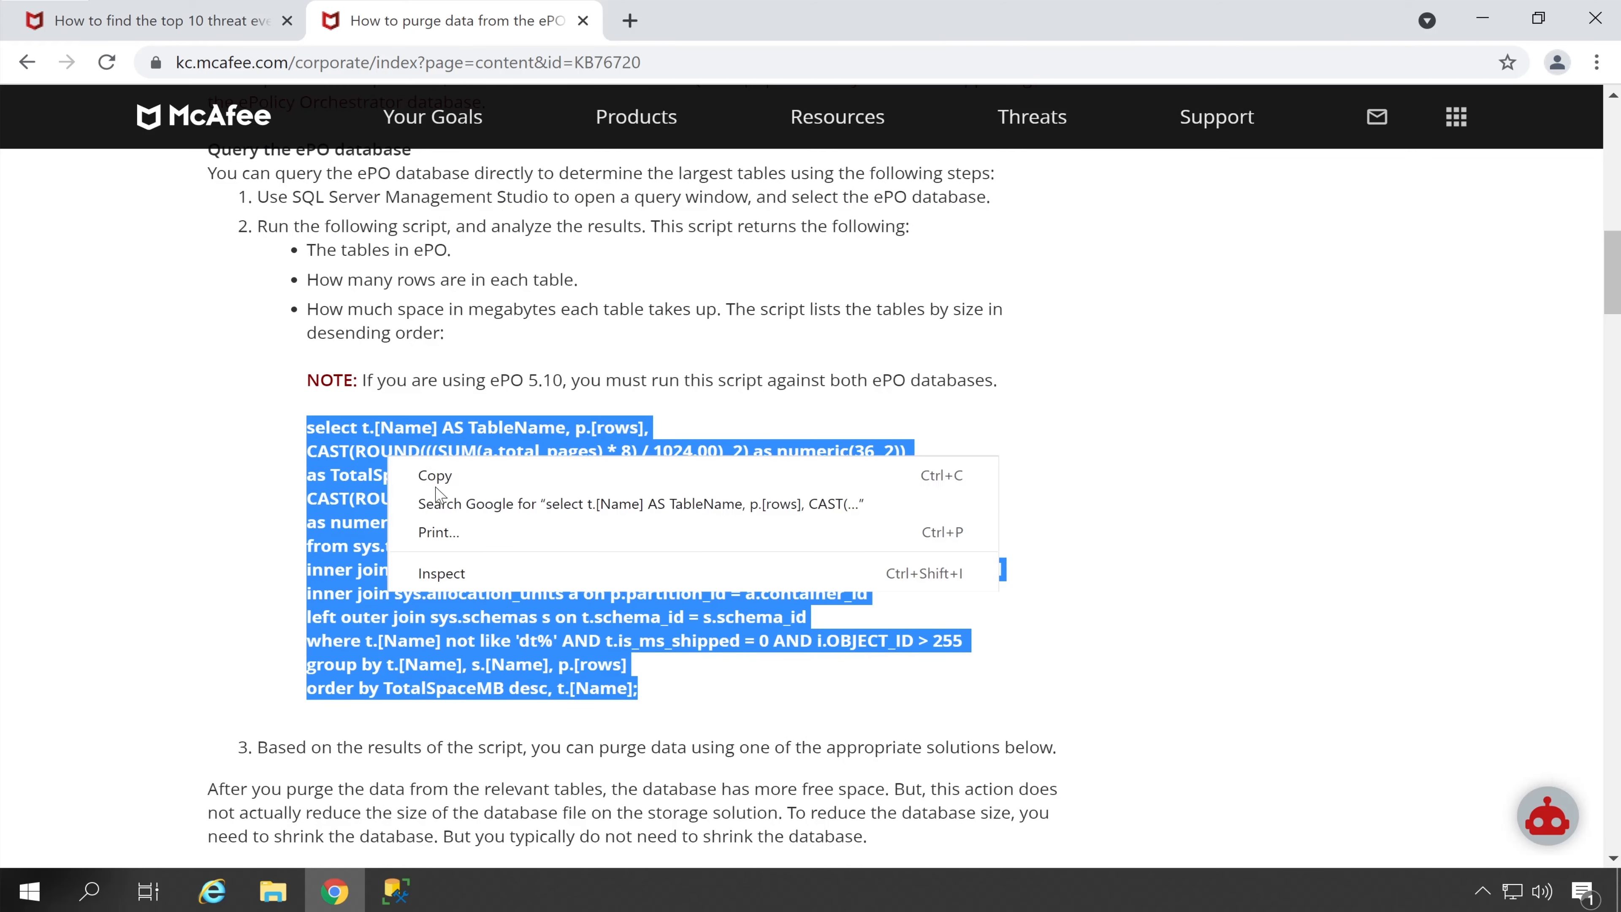
{"action": "left_click", "coordinate": [422, 475]}
Paste the table-size script into a new ePO_EPO query and execute it
{"action": "left_click", "coordinate": [404, 903]}
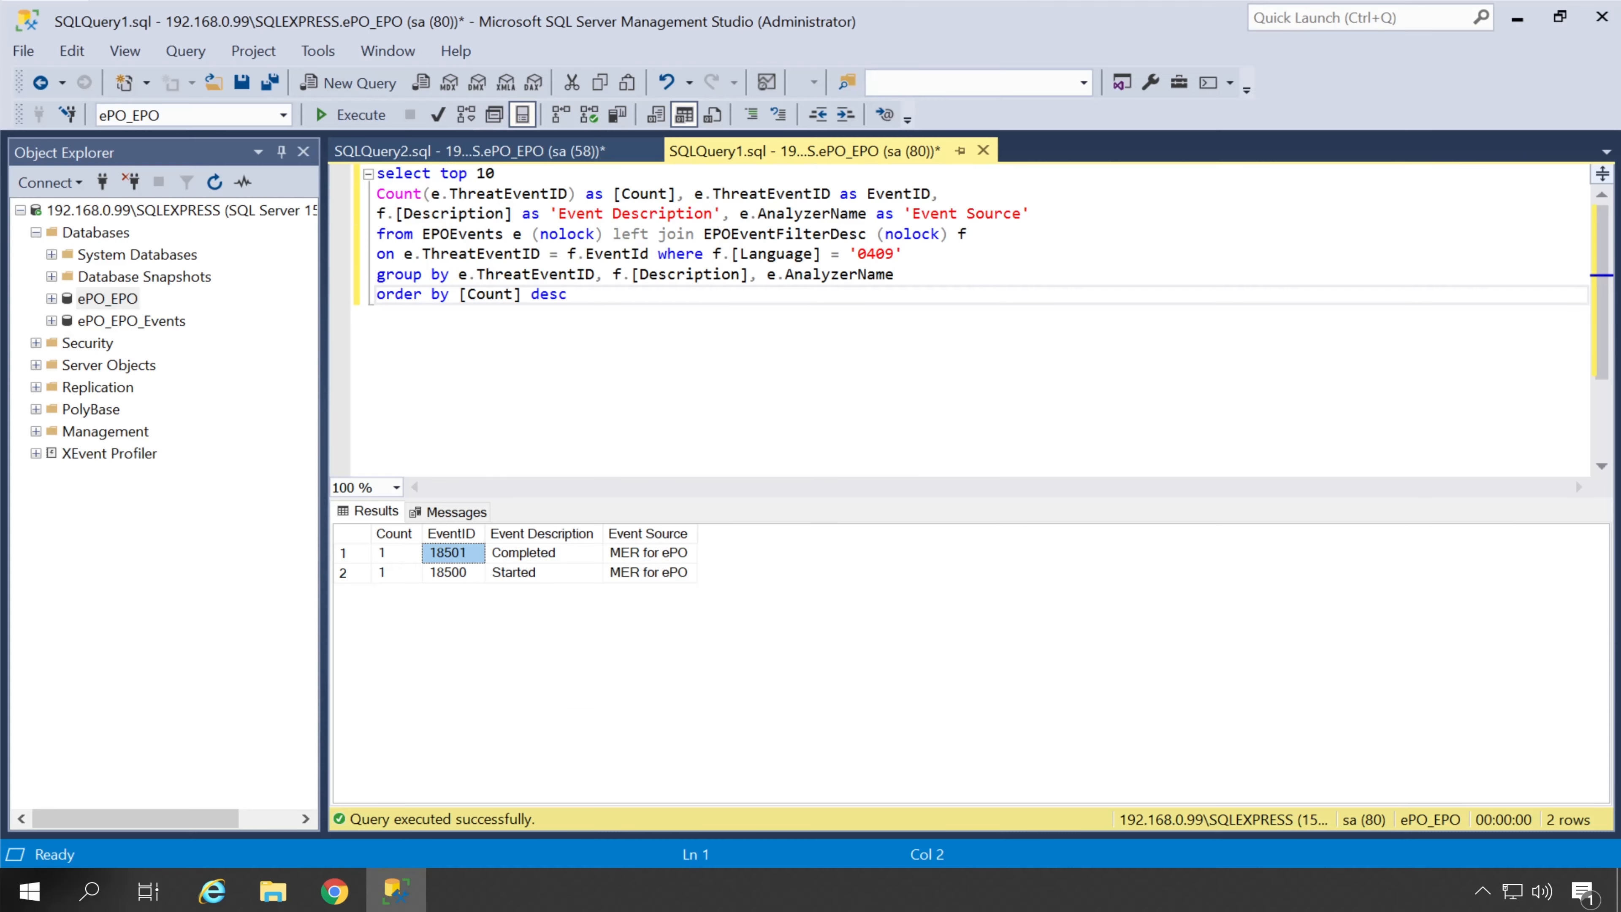
{"action": "right_click", "coordinate": [110, 306]}
{"action": "left_click", "coordinate": [190, 335]}
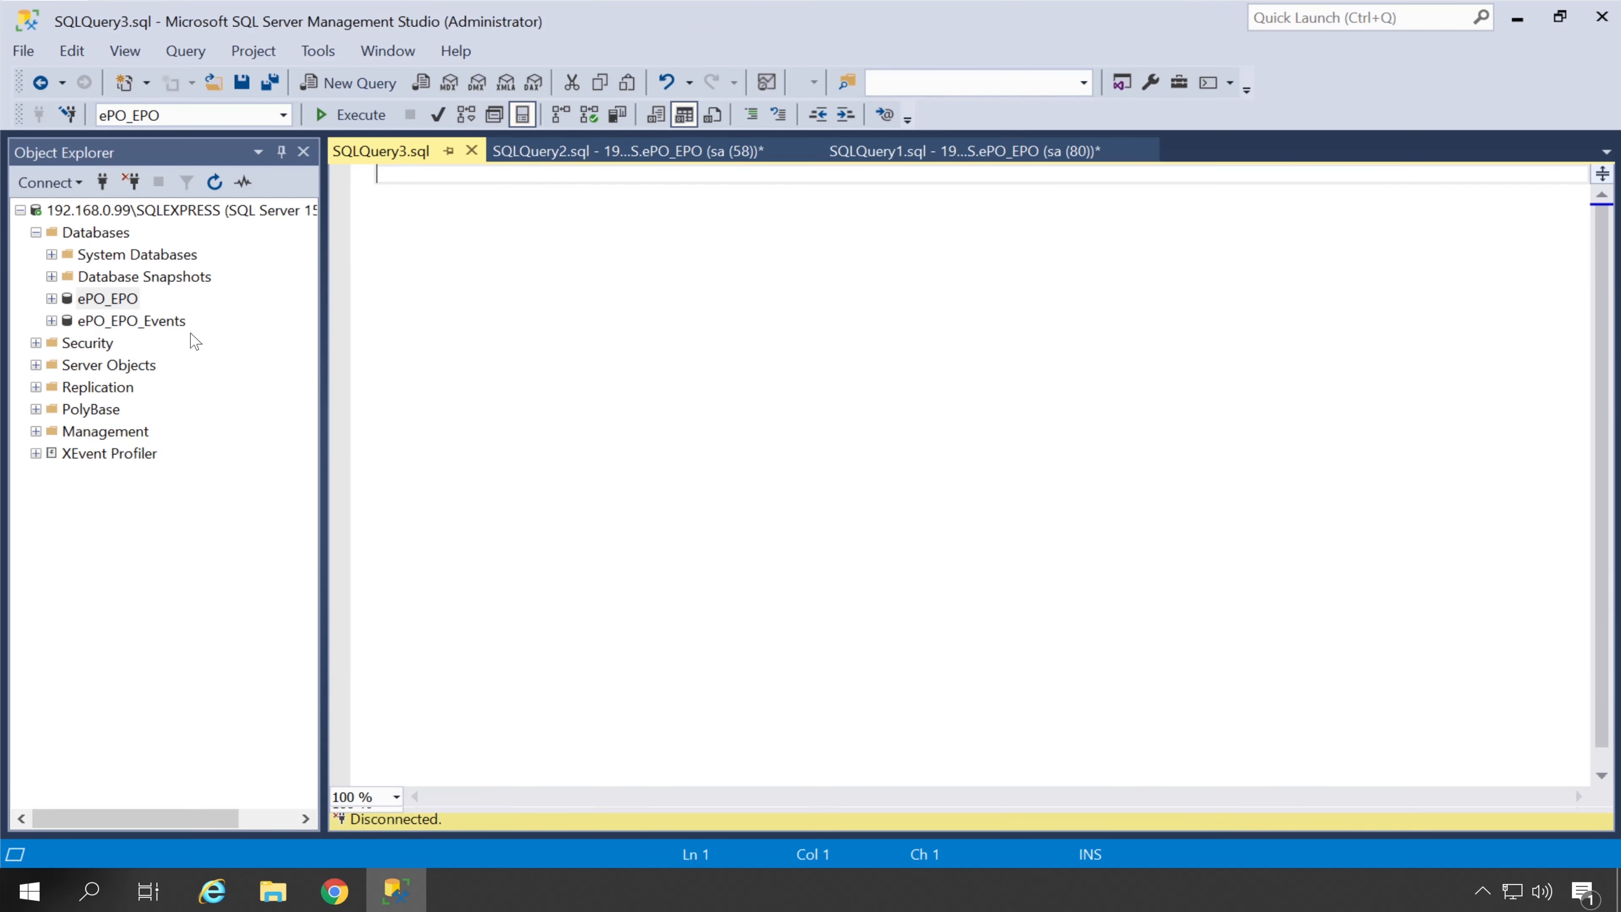
{"action": "right_click", "coordinate": [438, 174]}
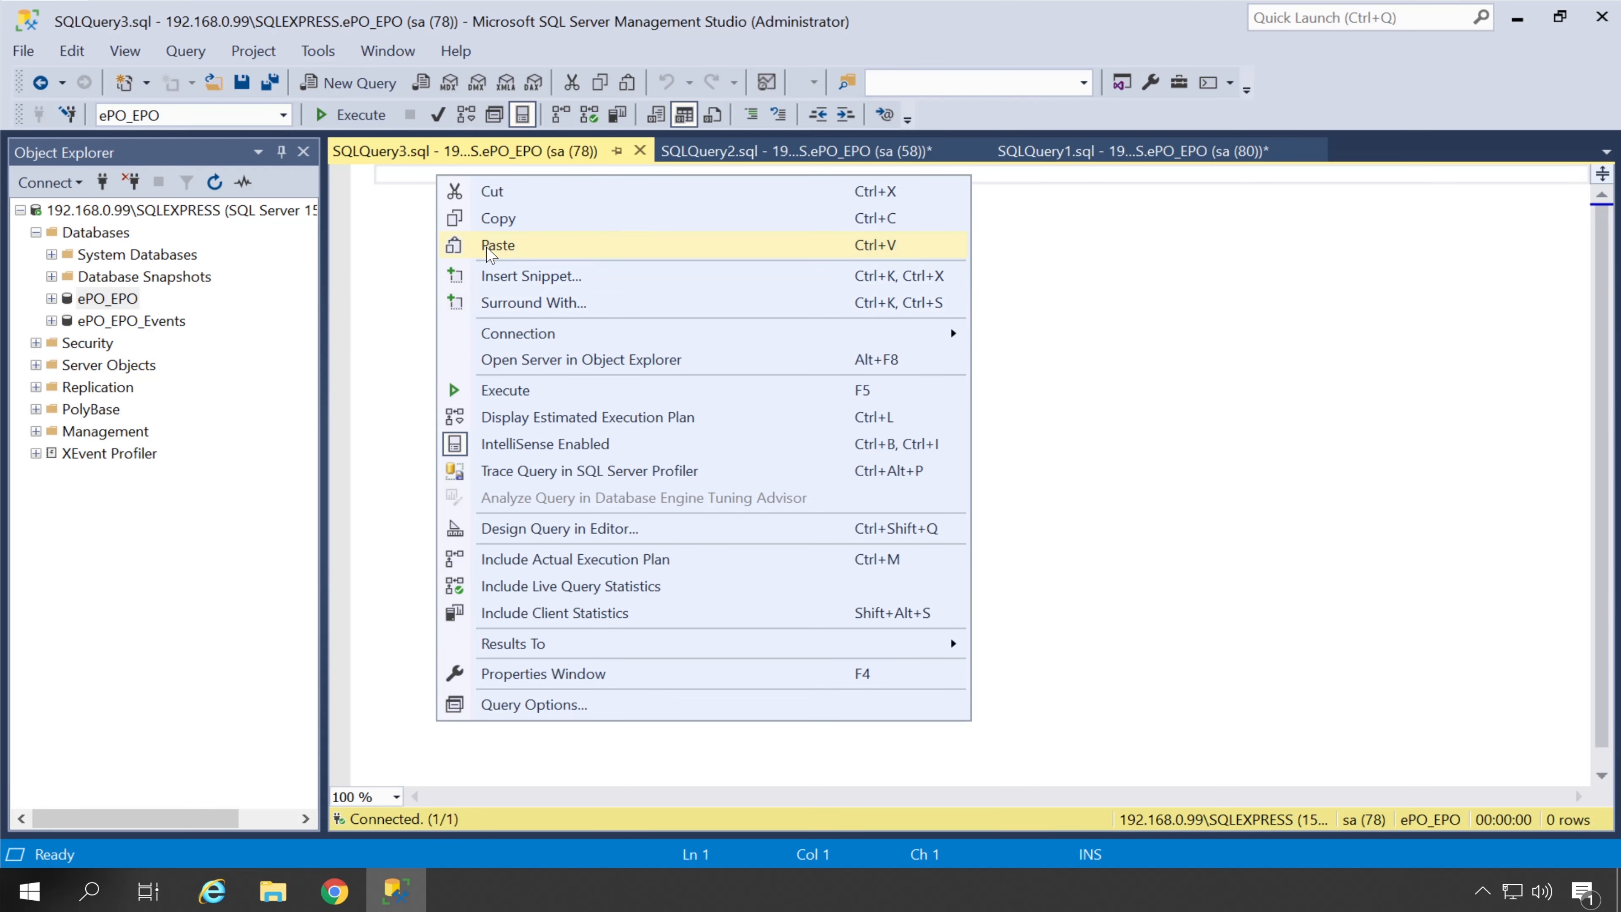
{"action": "left_click", "coordinate": [491, 249]}
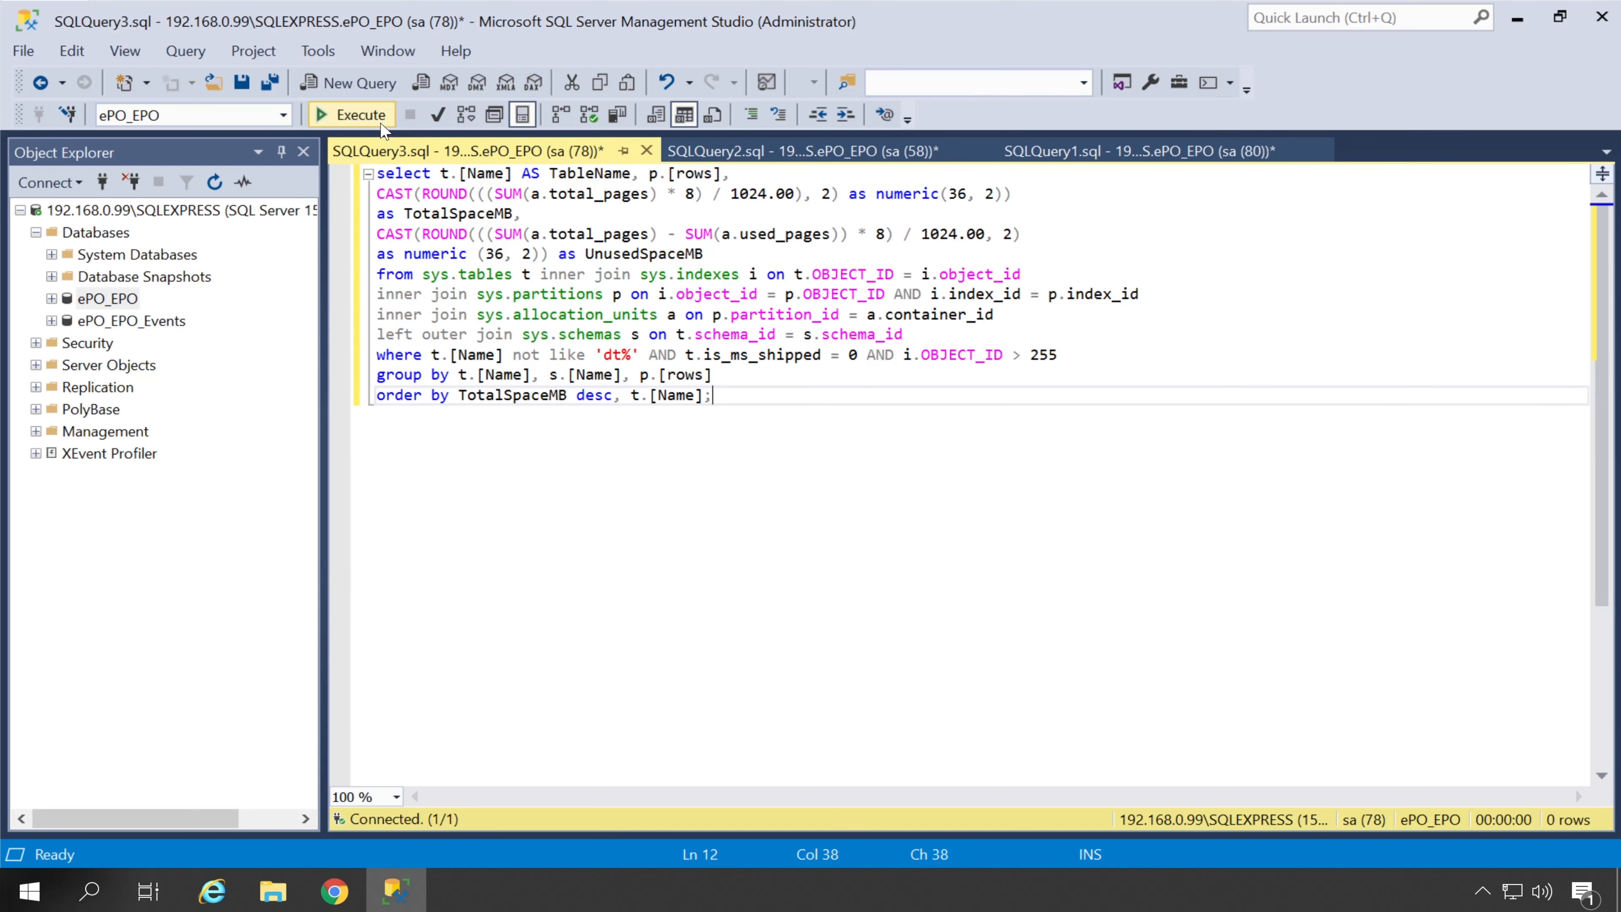
{"action": "left_click", "coordinate": [353, 114]}
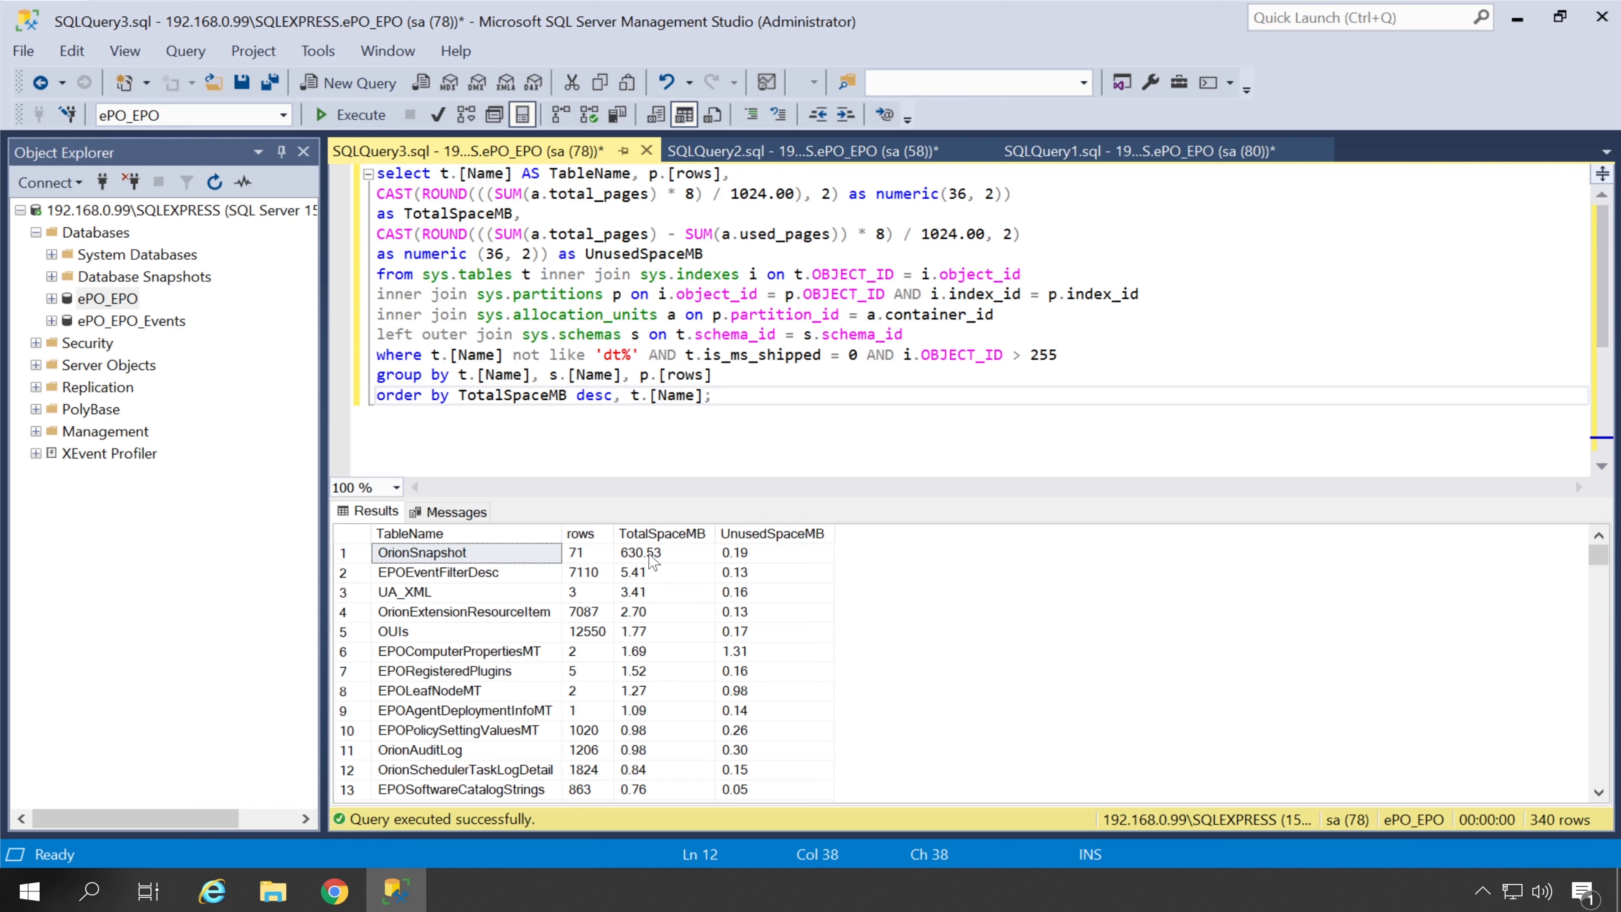
Review the 340 tables, OrionSnapshot largest at 630.53 MB, then return to the KB76720 article
{"action": "scroll", "coordinate": [700, 617], "scroll_direction": "down", "scroll_amount": 4}
{"action": "scroll", "coordinate": [697, 629], "scroll_direction": "down", "scroll_amount": 20}
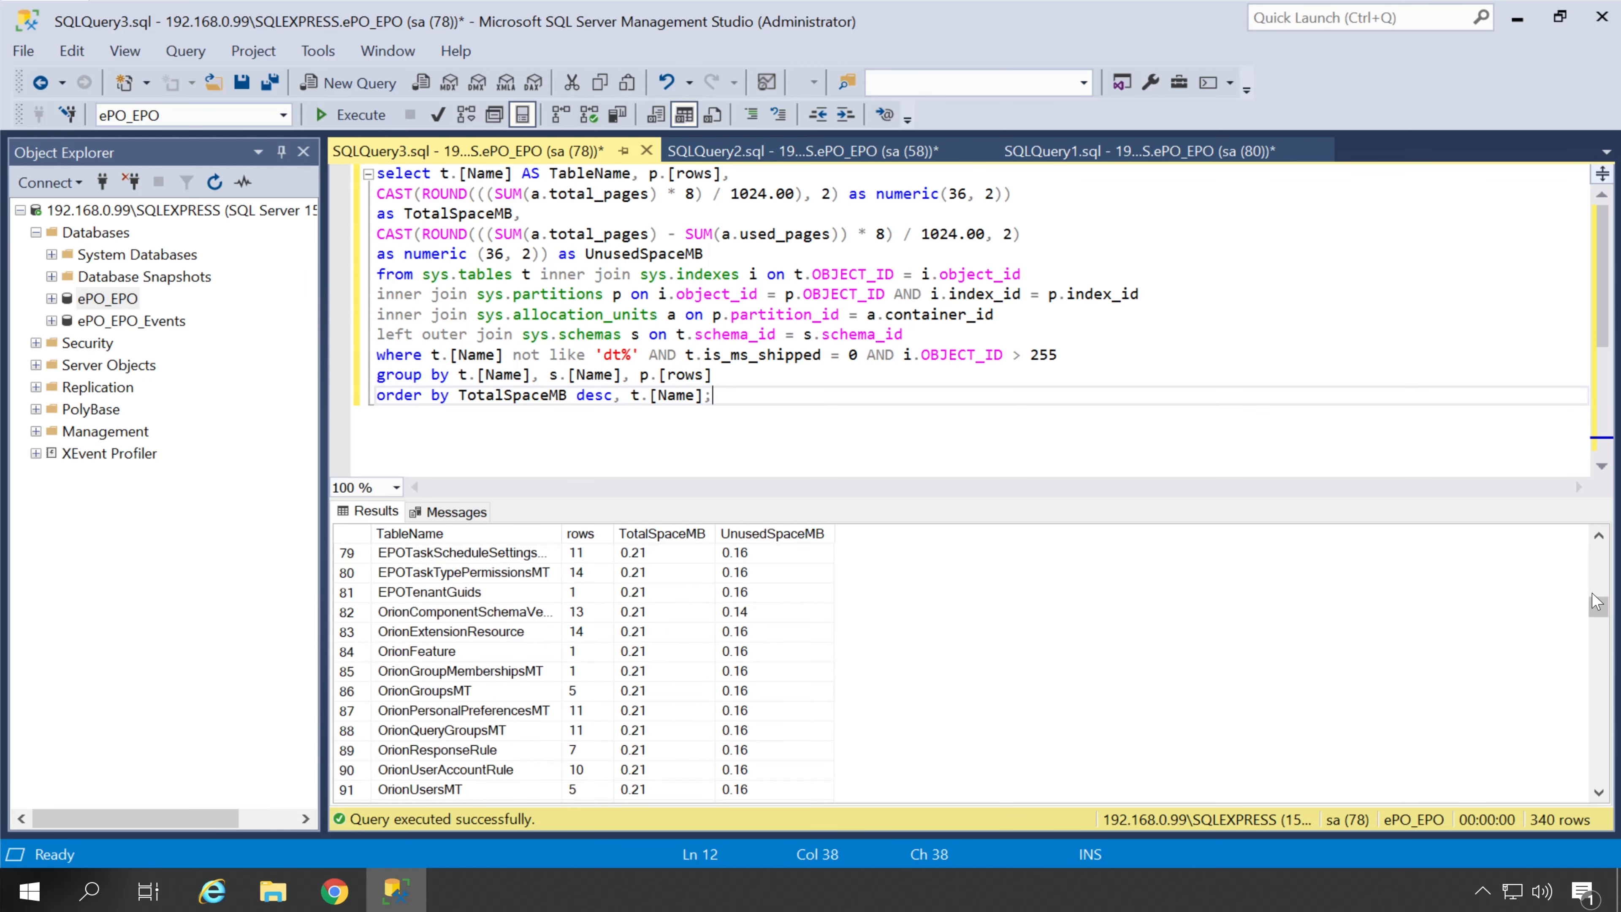
{"action": "left_click_drag", "start_coordinate": [1598, 605], "coordinate": [1600, 512]}
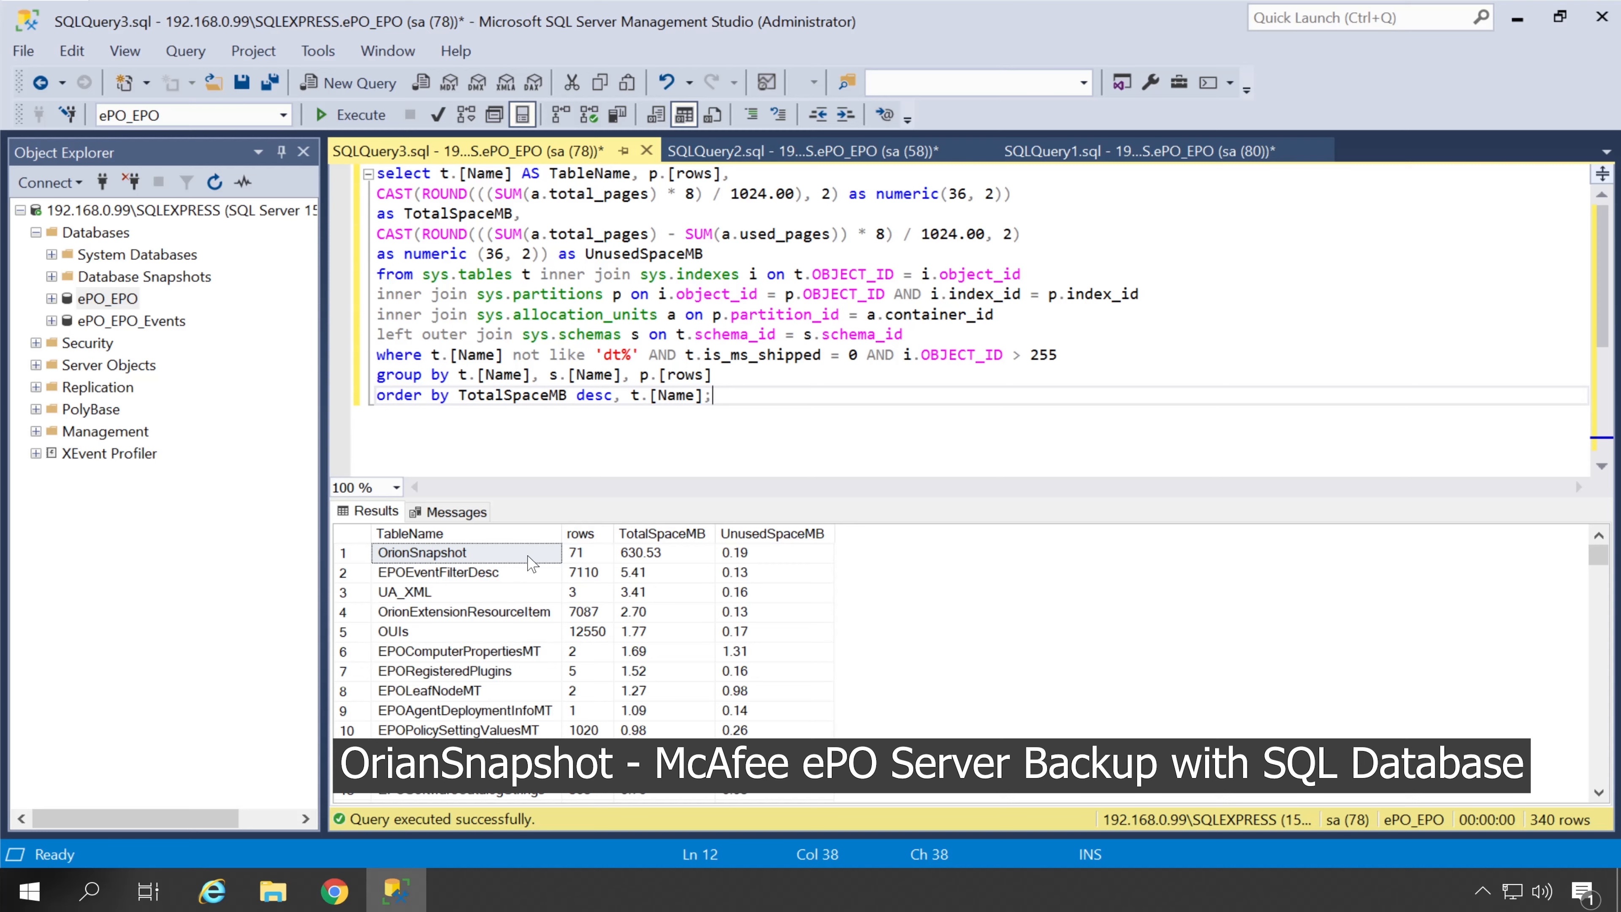
{"action": "left_click", "coordinate": [345, 901]}
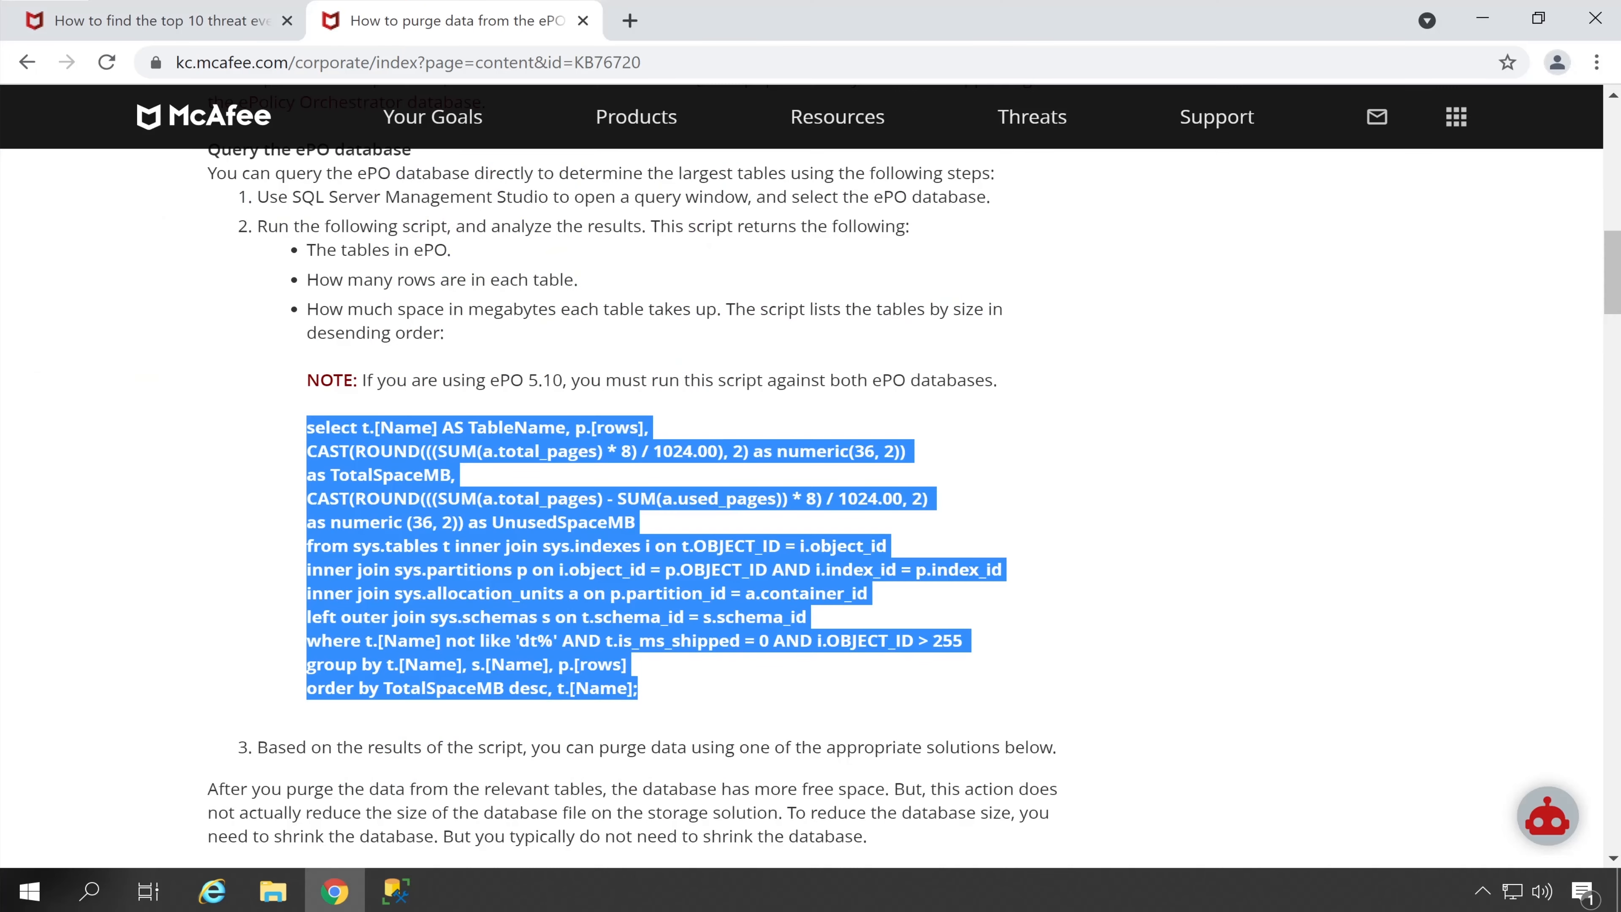
Search KB89083 in a new Chrome tab and open McAfee's snapshot-table article at Option 1
{"action": "left_click", "coordinate": [630, 21]}
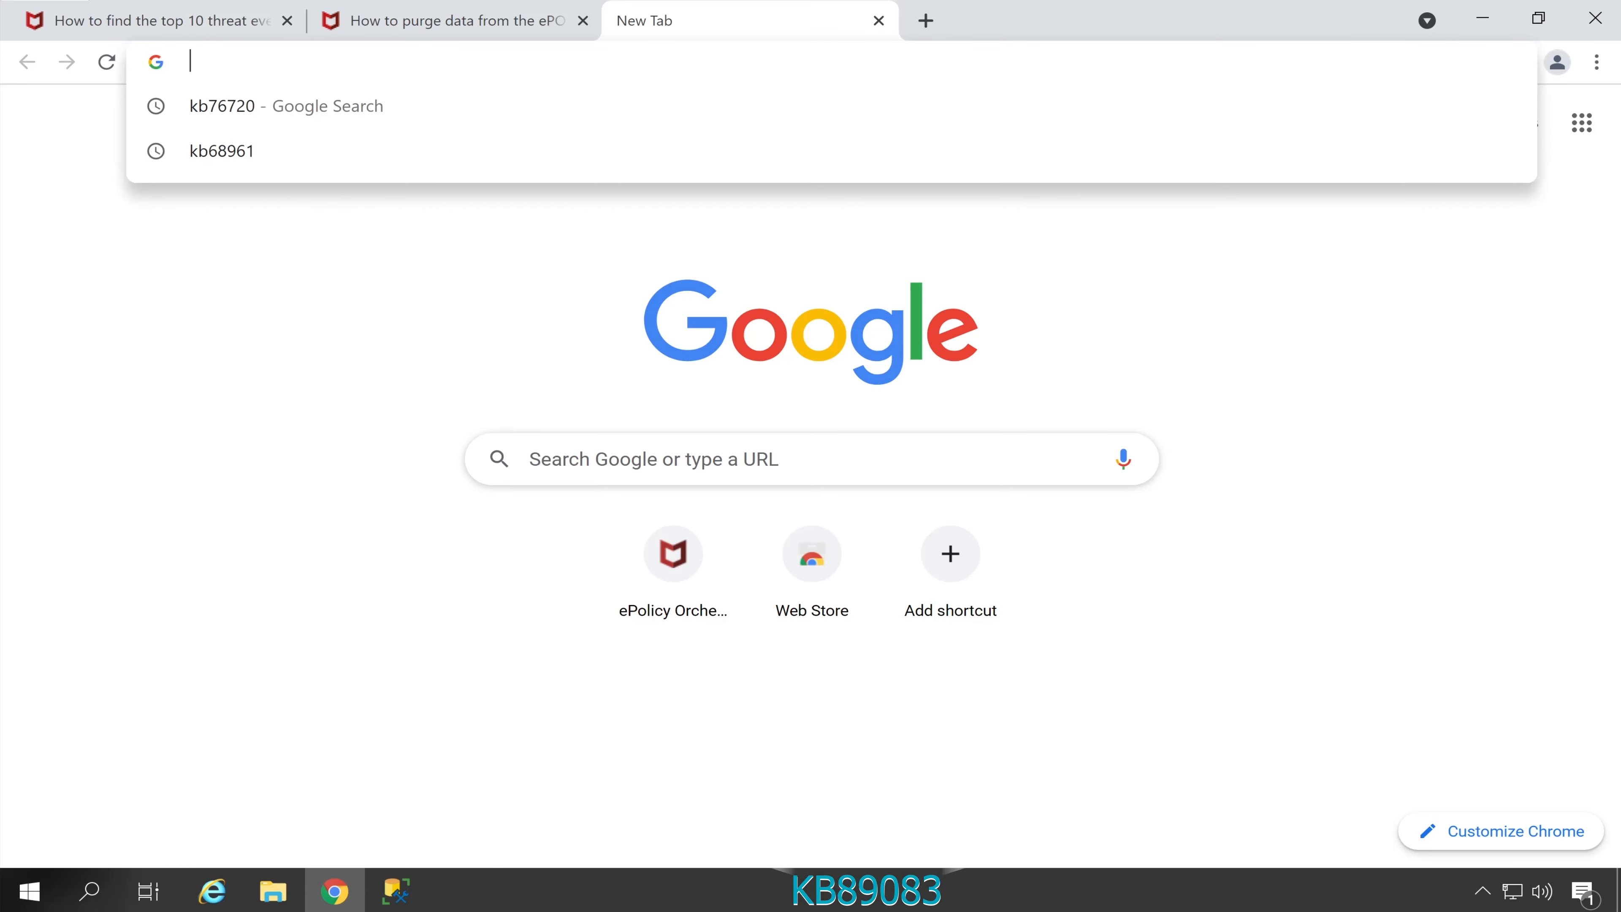
{"action": "type", "text": "KB89083"}
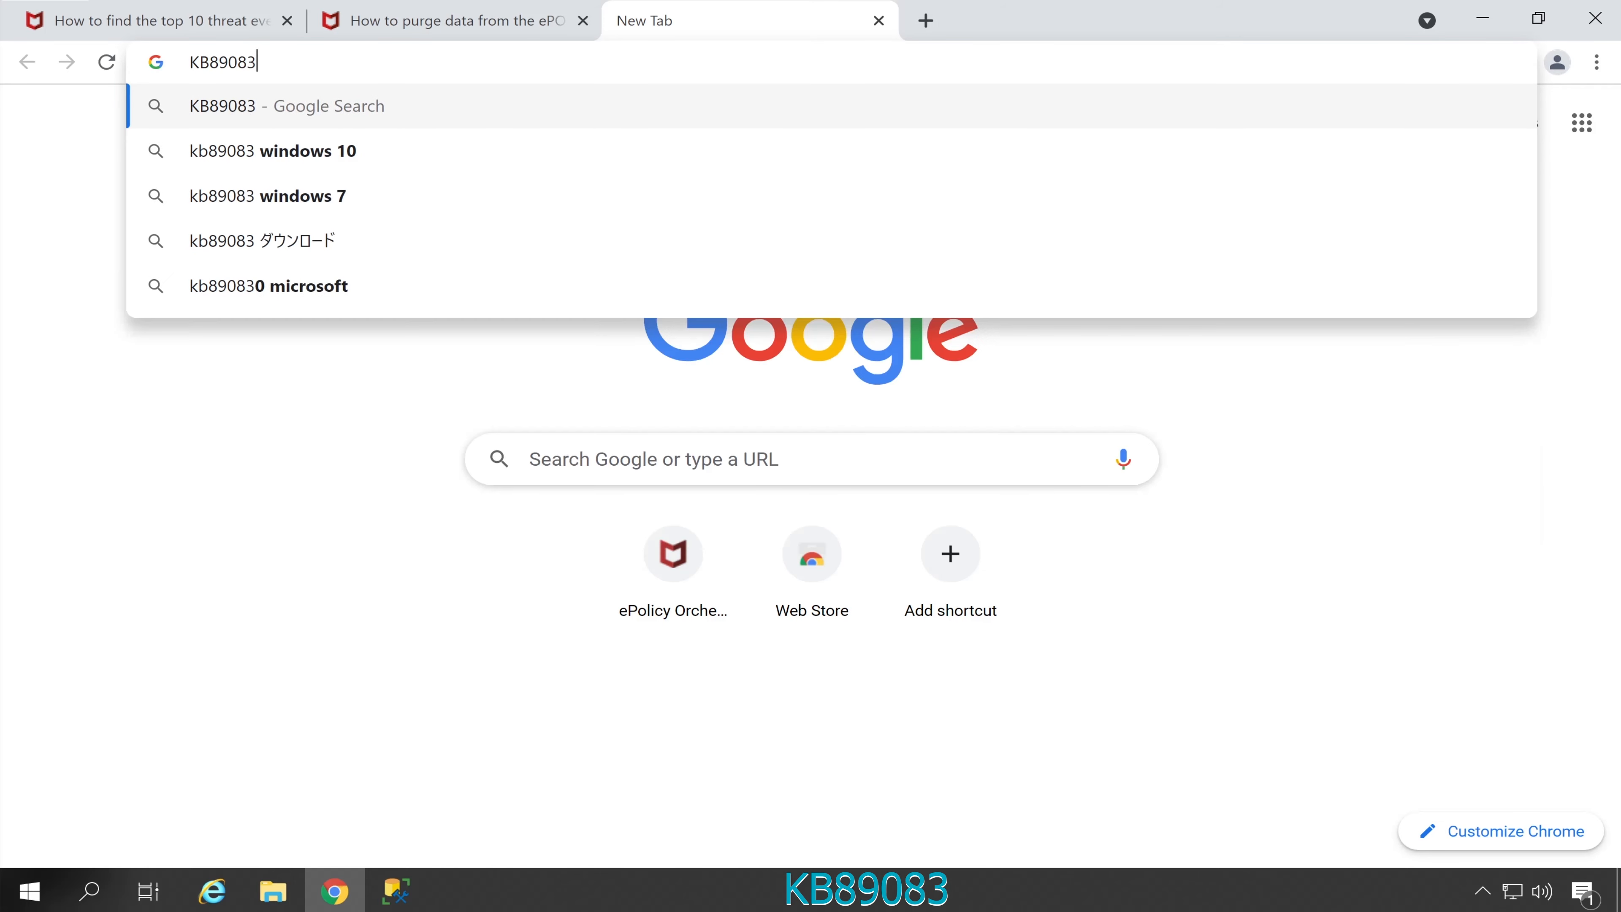
{"action": "key", "text": "Return"}
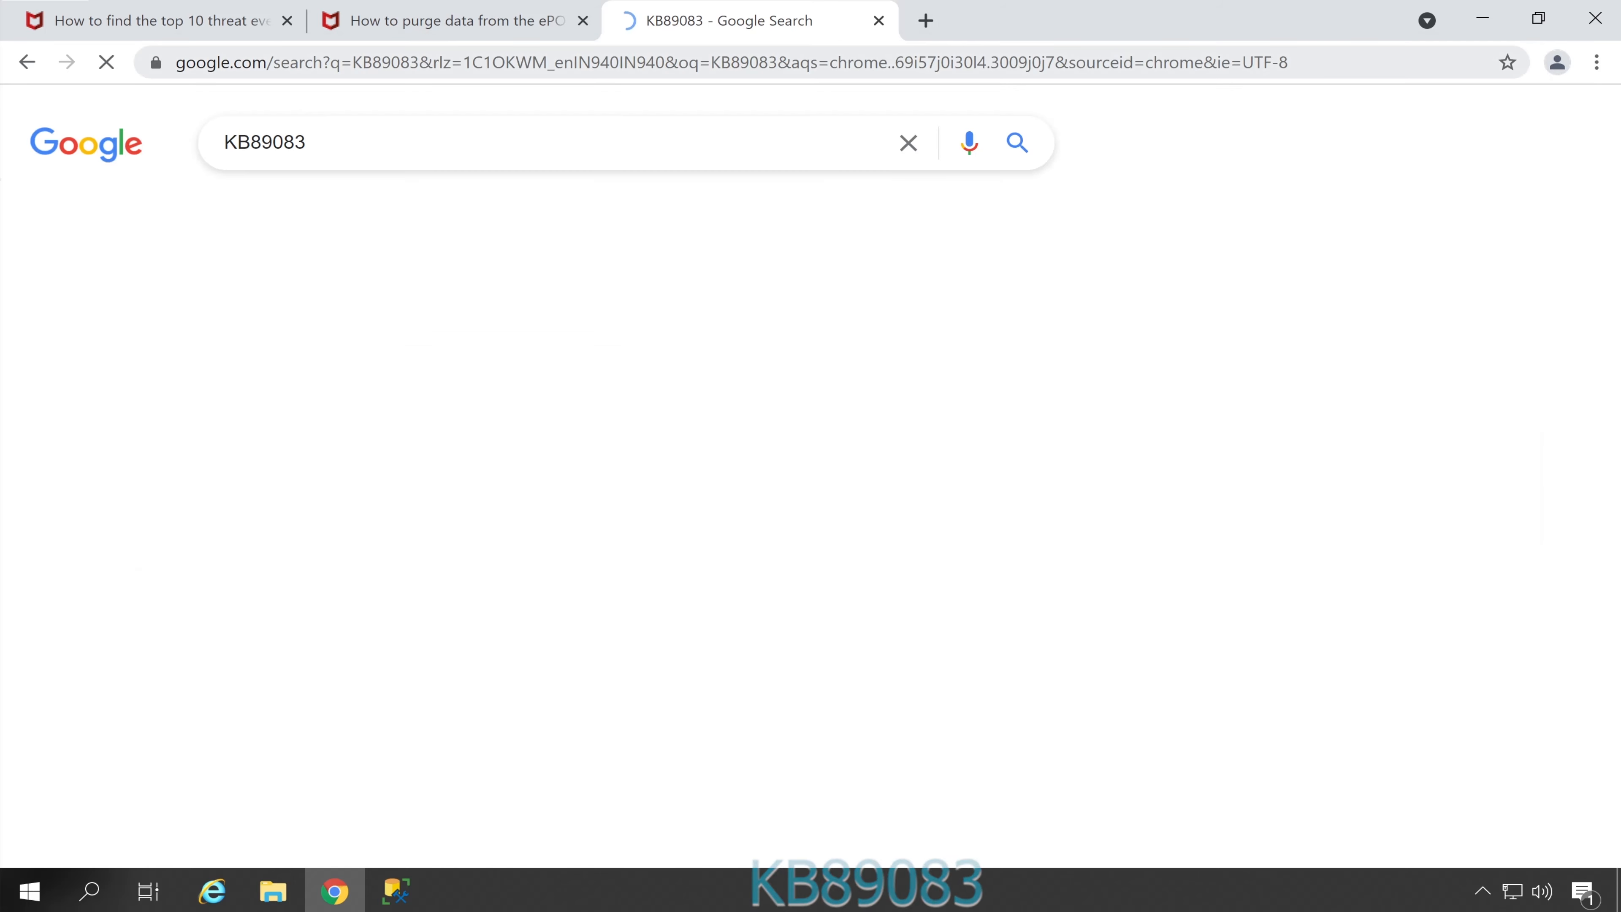
{"action": "scroll", "coordinate": [418, 429], "scroll_direction": "down", "scroll_amount": 4}
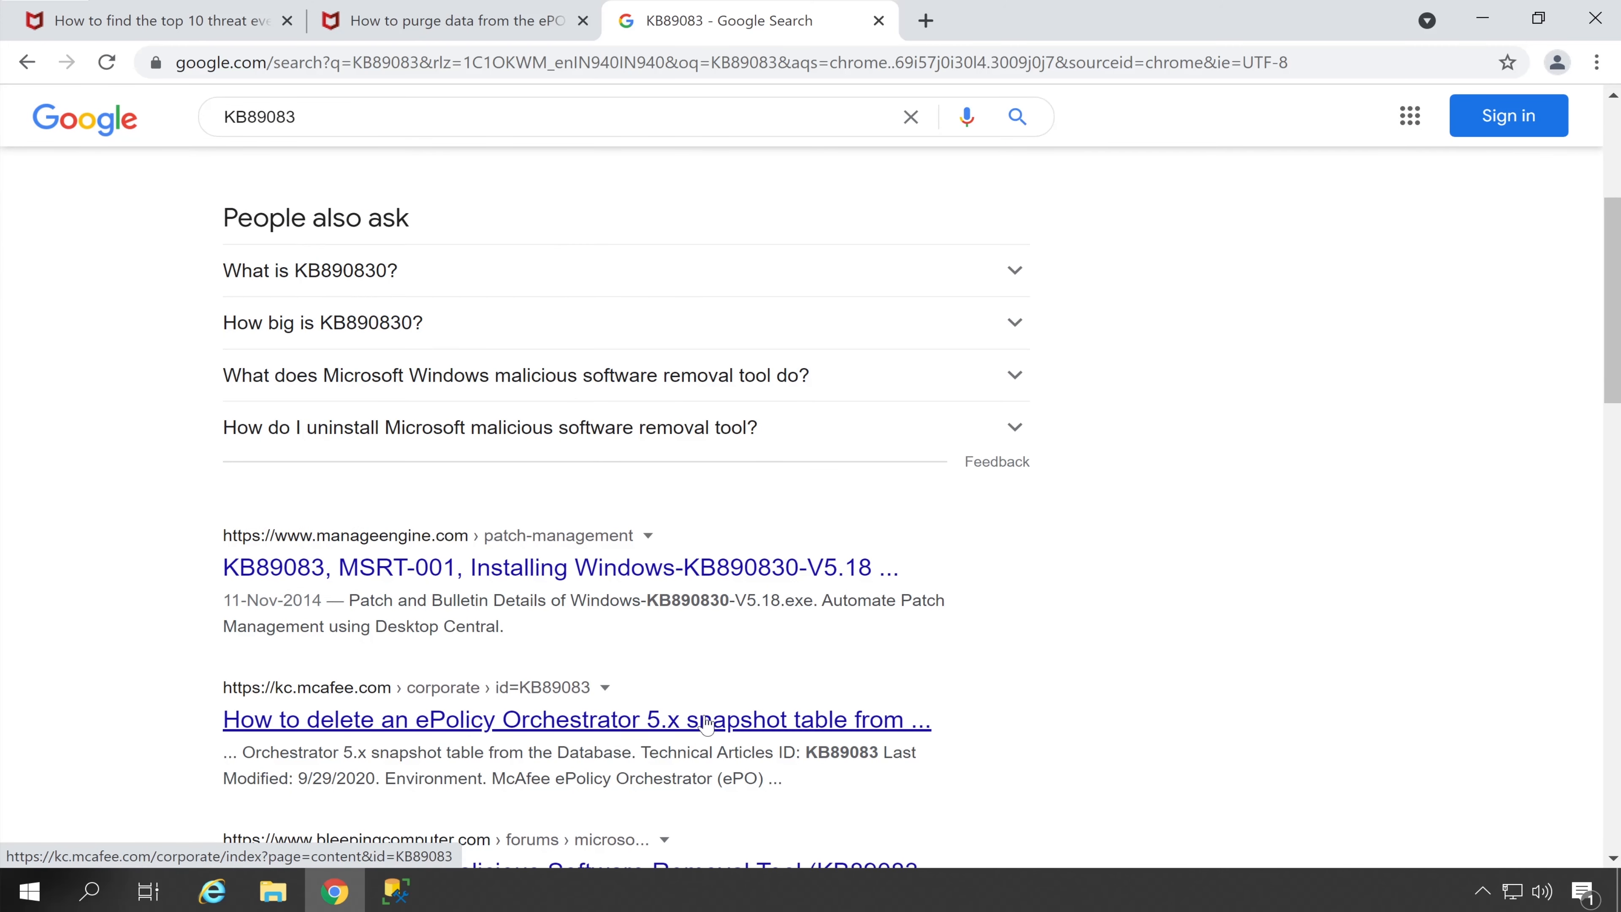
{"action": "left_click", "coordinate": [769, 732]}
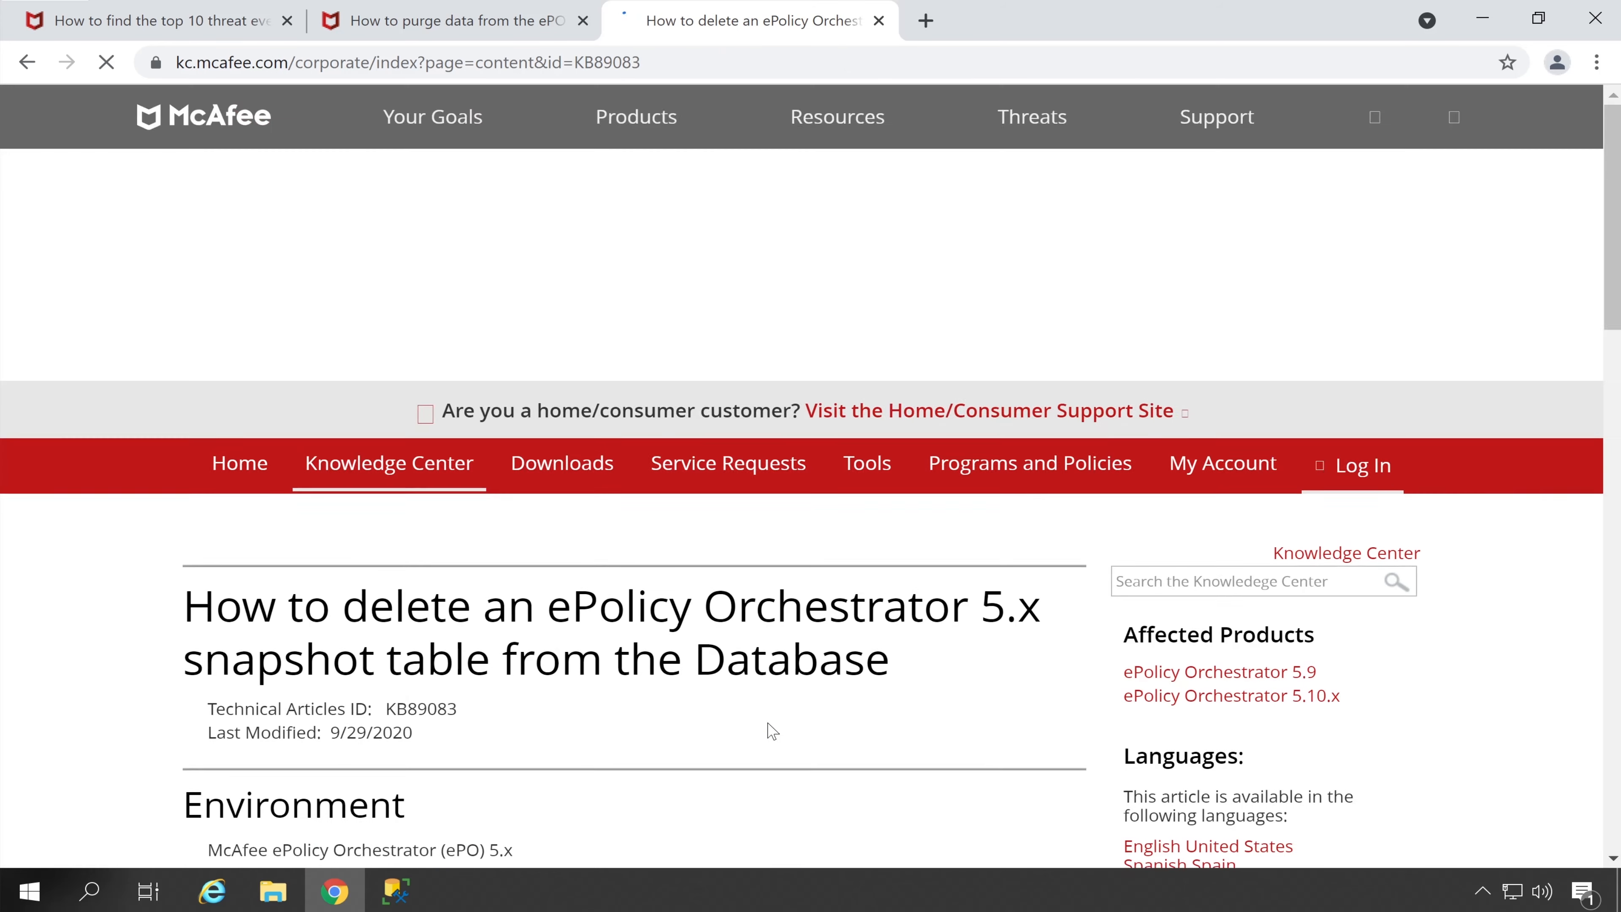
{"action": "scroll", "coordinate": [597, 550], "scroll_direction": "down", "scroll_amount": 6}
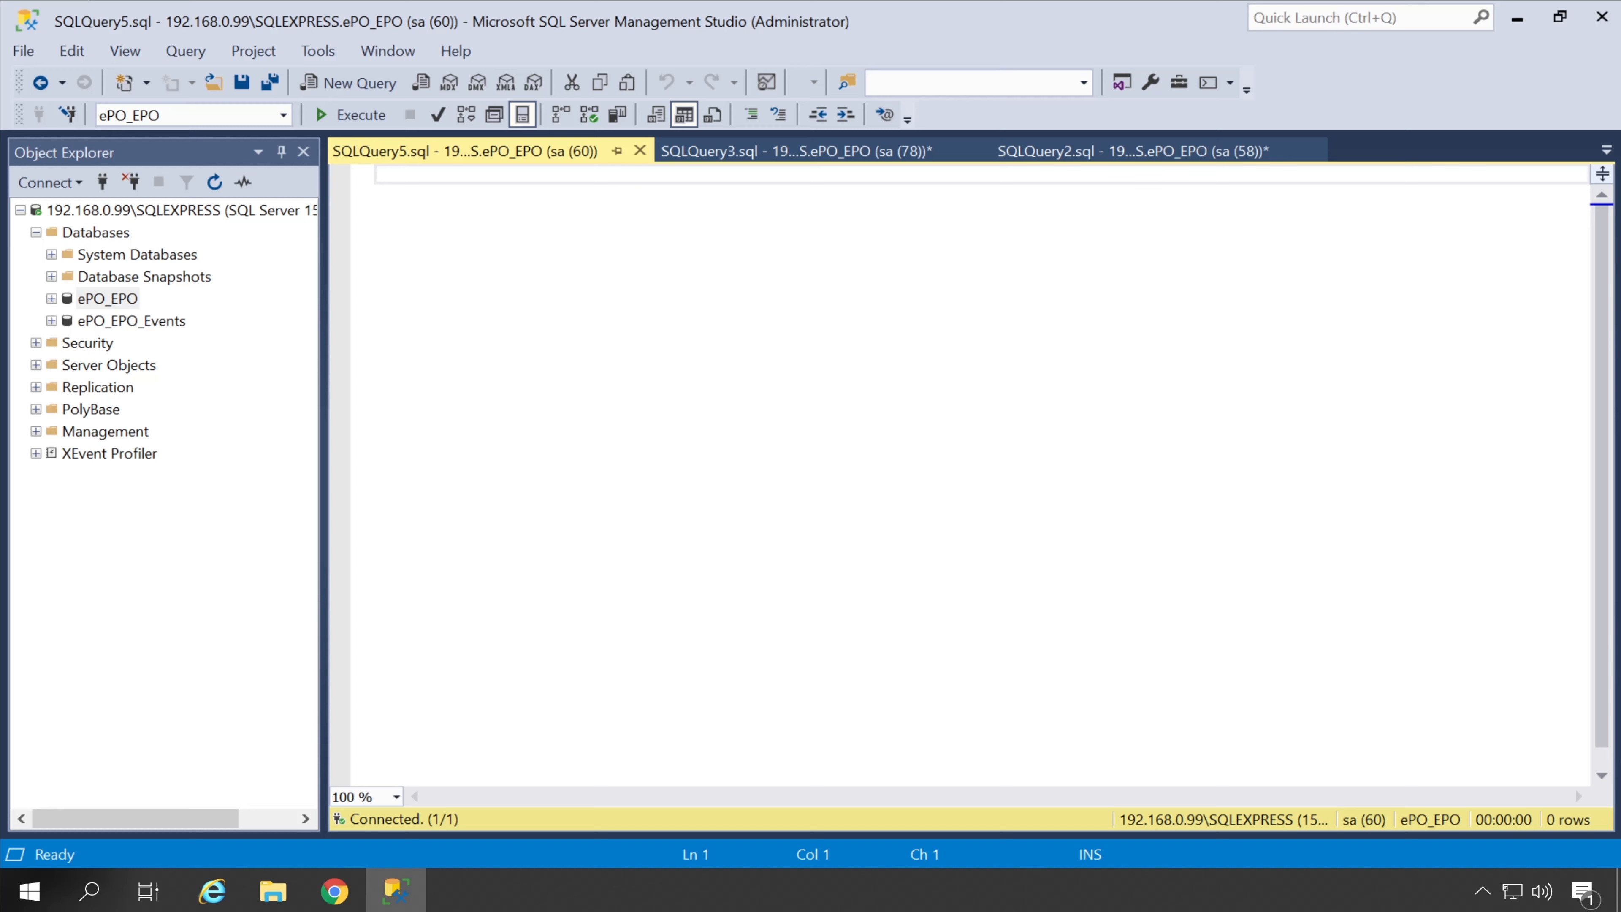
Paste 'delete from OrionSnapshot' into SQLQuery5.sql and run it against ePO_EPO
{"action": "right_click", "coordinate": [427, 179]}
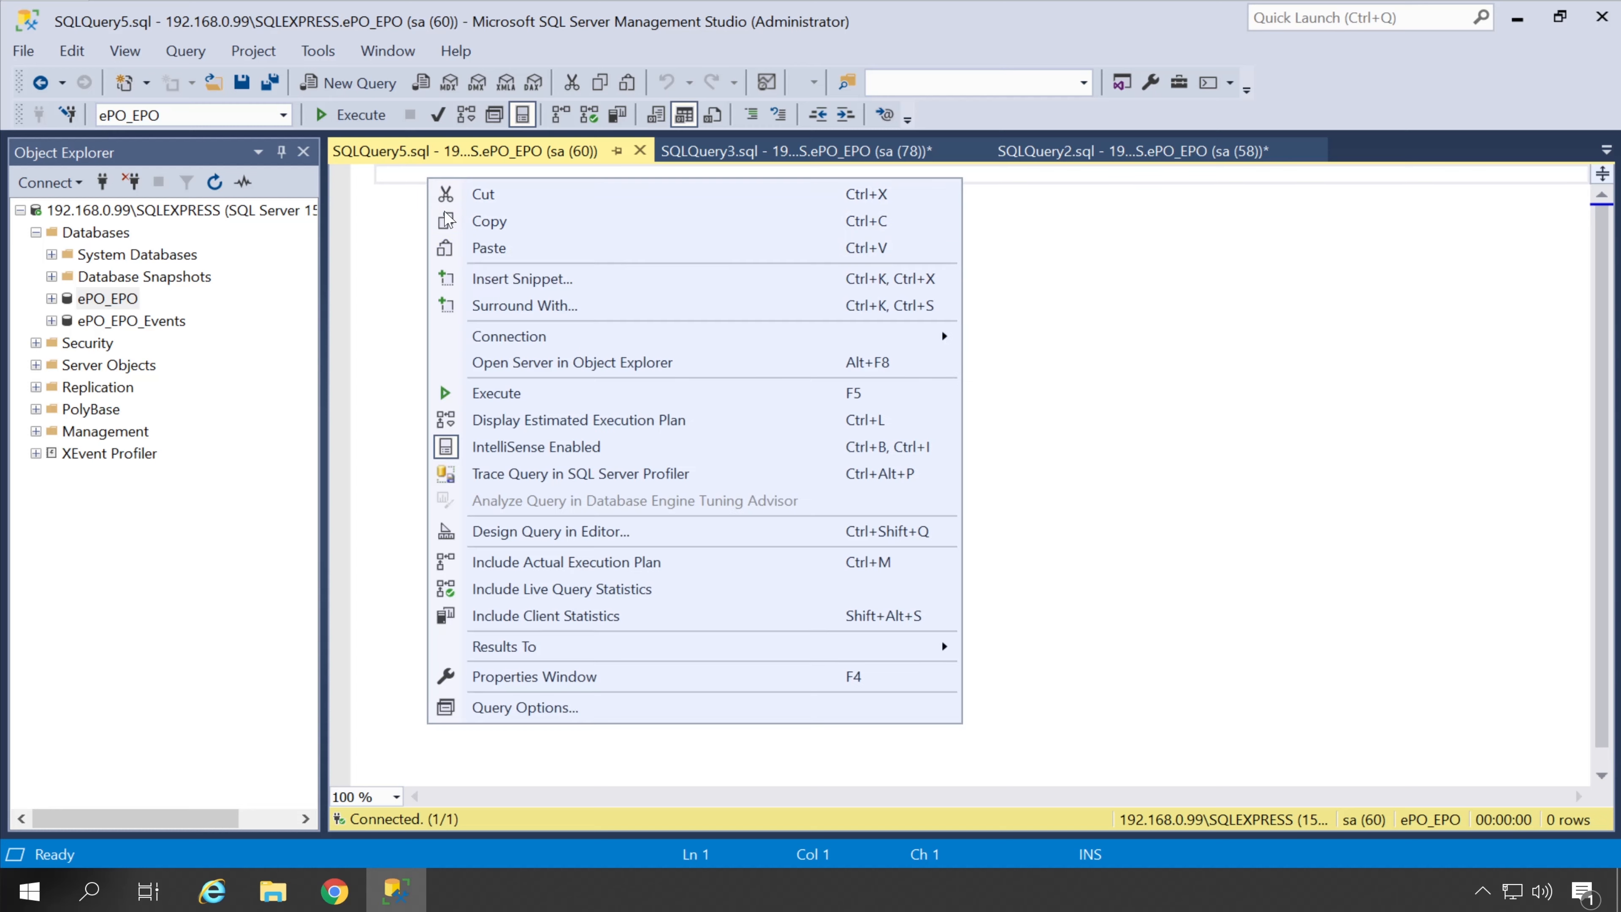
{"action": "left_click", "coordinate": [485, 247]}
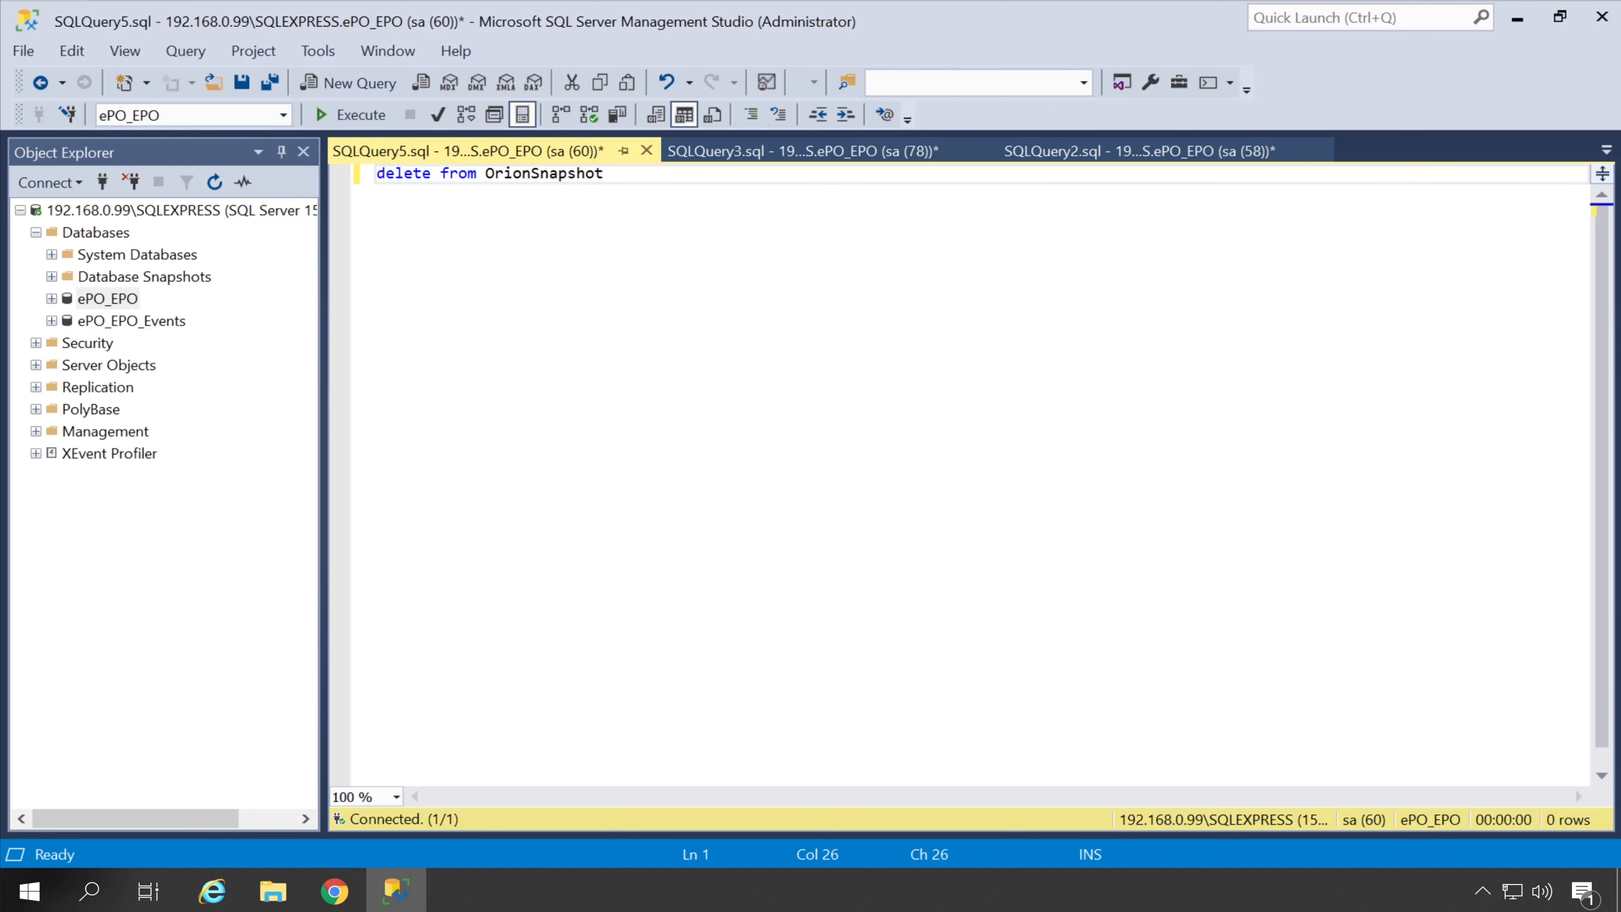
{"action": "left_click", "coordinate": [359, 115]}
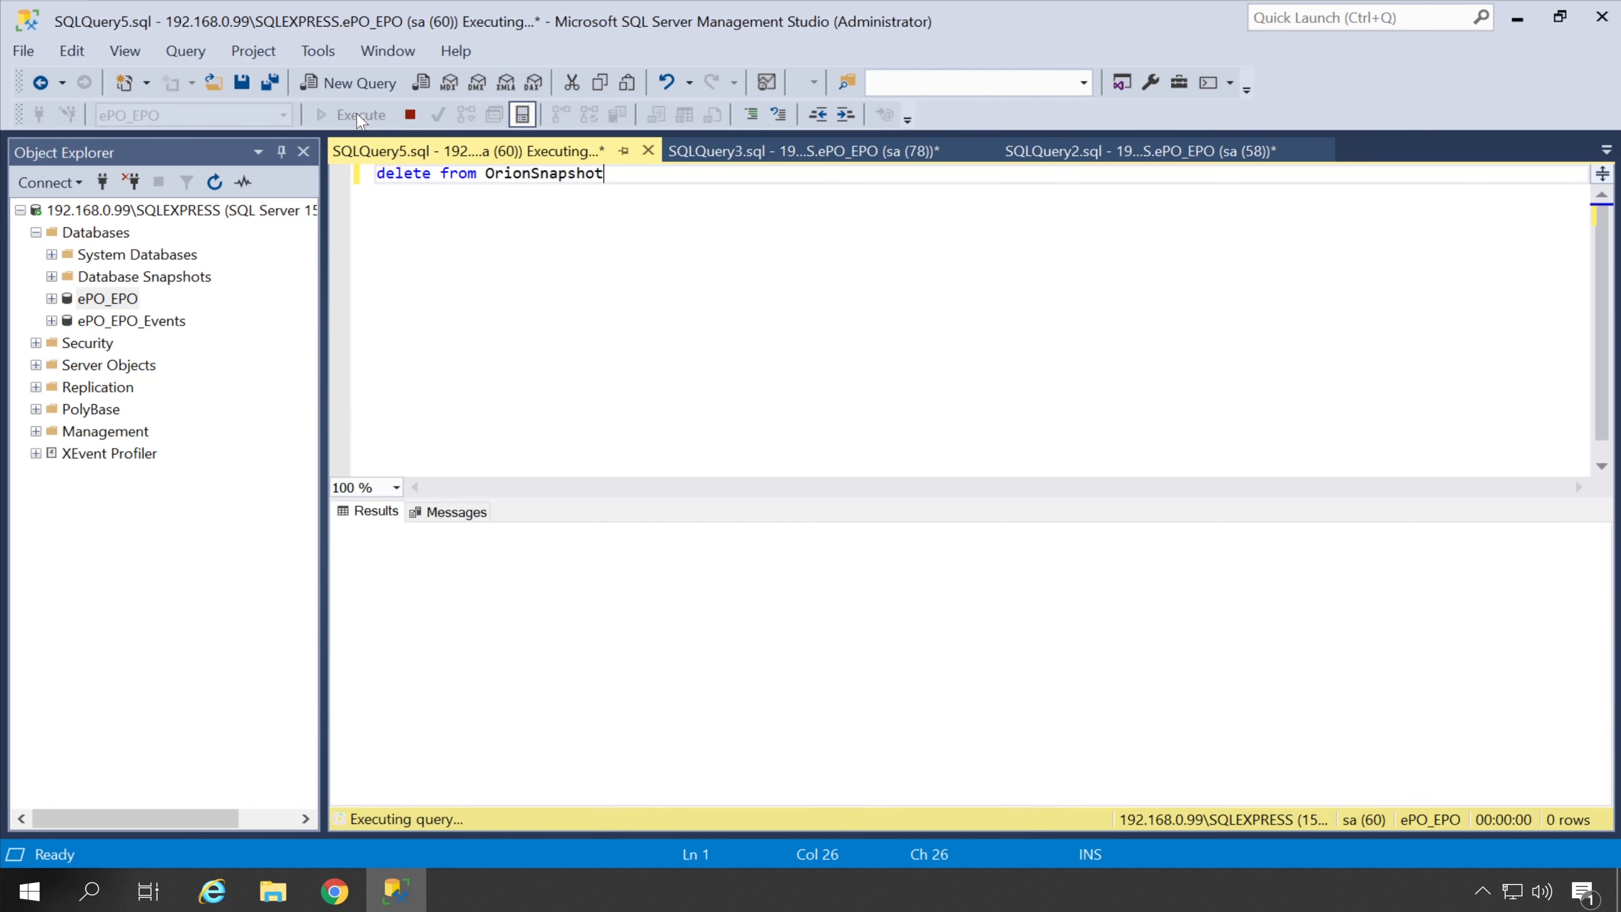
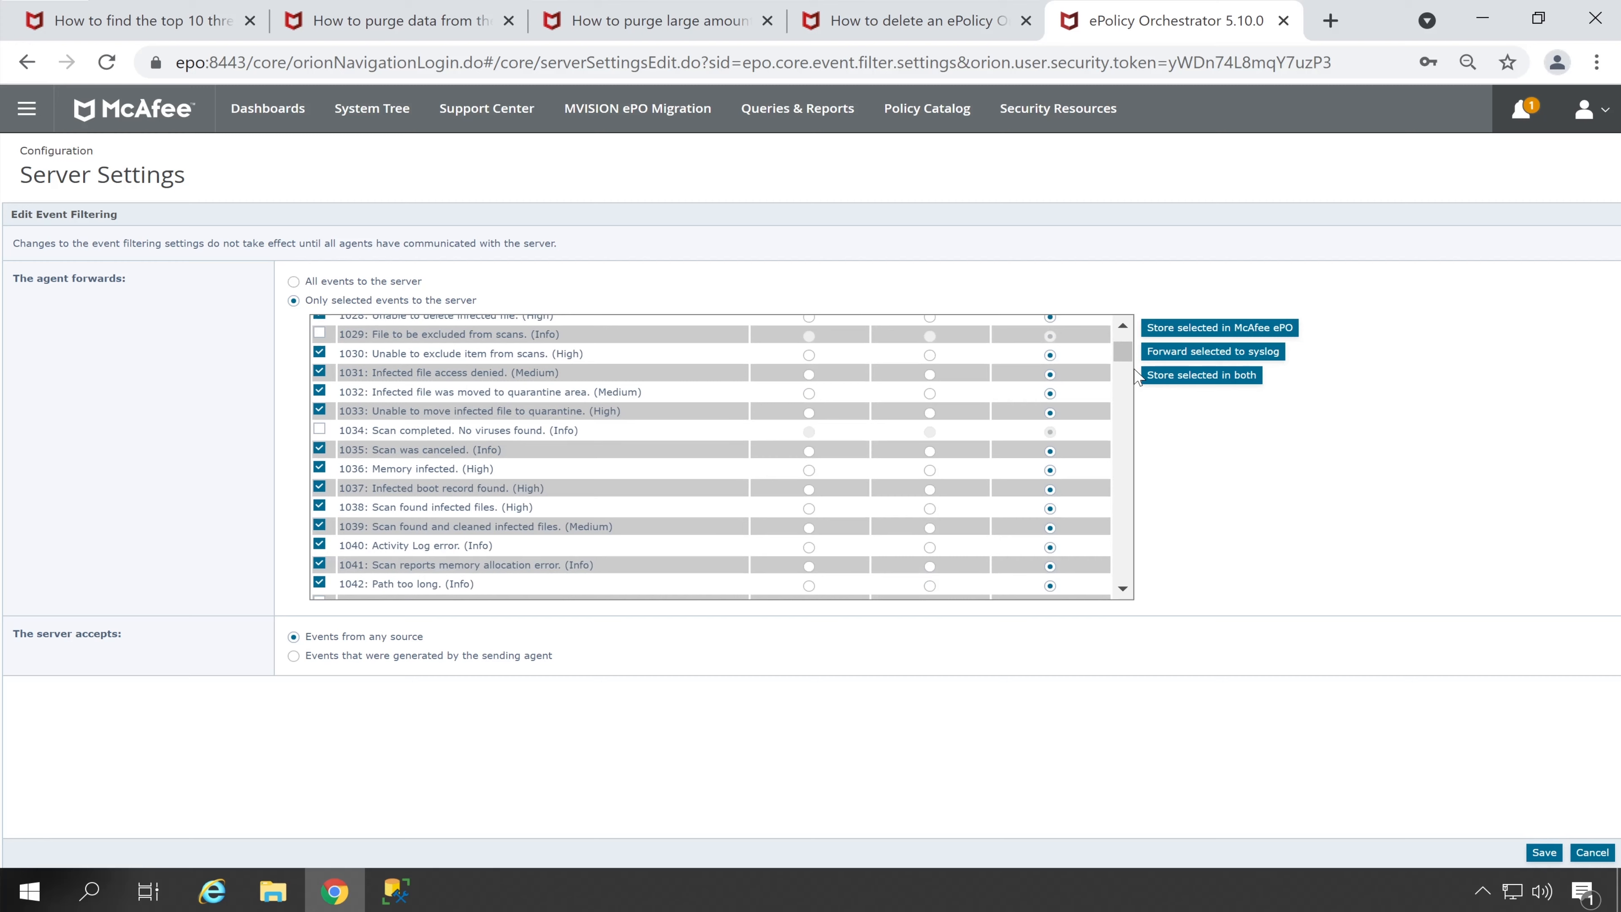
Switch event 1024 (Infected file found) to syslog, restore it to store in both, and save
{"action": "scroll", "coordinate": [1126, 351], "scroll_direction": "up", "scroll_amount": 3}
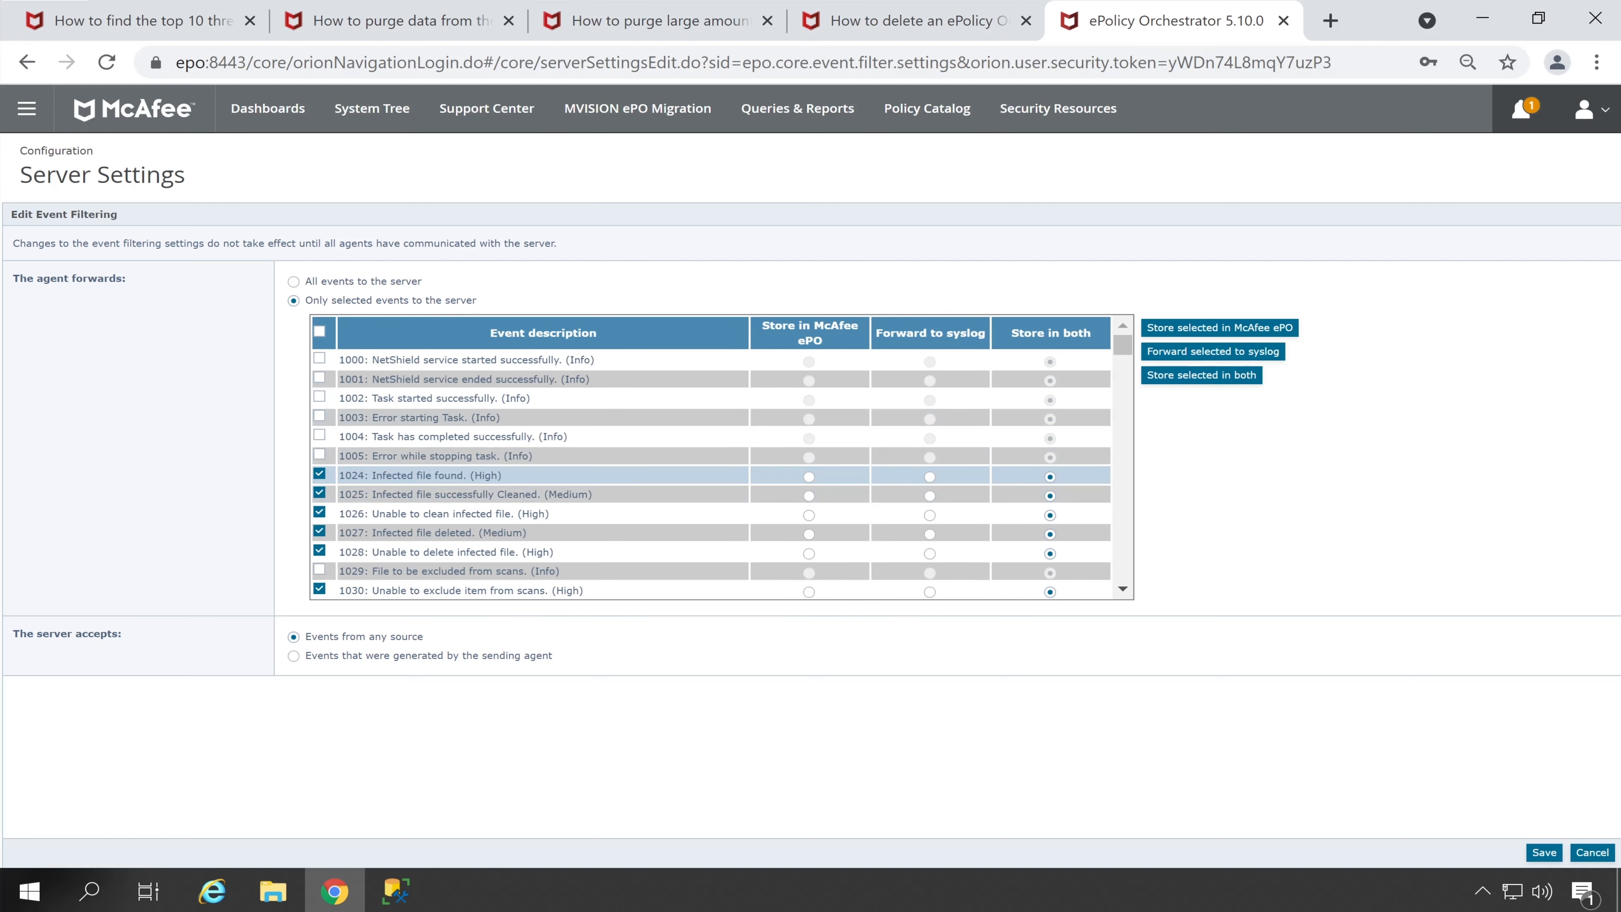
{"action": "mouse_move", "coordinate": [369, 475]}
{"action": "left_mouse_down"}
{"action": "mouse_move", "coordinate": [499, 475]}
{"action": "mouse_move", "coordinate": [338, 475]}
{"action": "left_mouse_up"}
{"action": "left_click", "coordinate": [1063, 468]}
{"action": "left_click", "coordinate": [930, 476]}
{"action": "left_click_drag", "start_coordinate": [353, 475], "coordinate": [531, 478]}
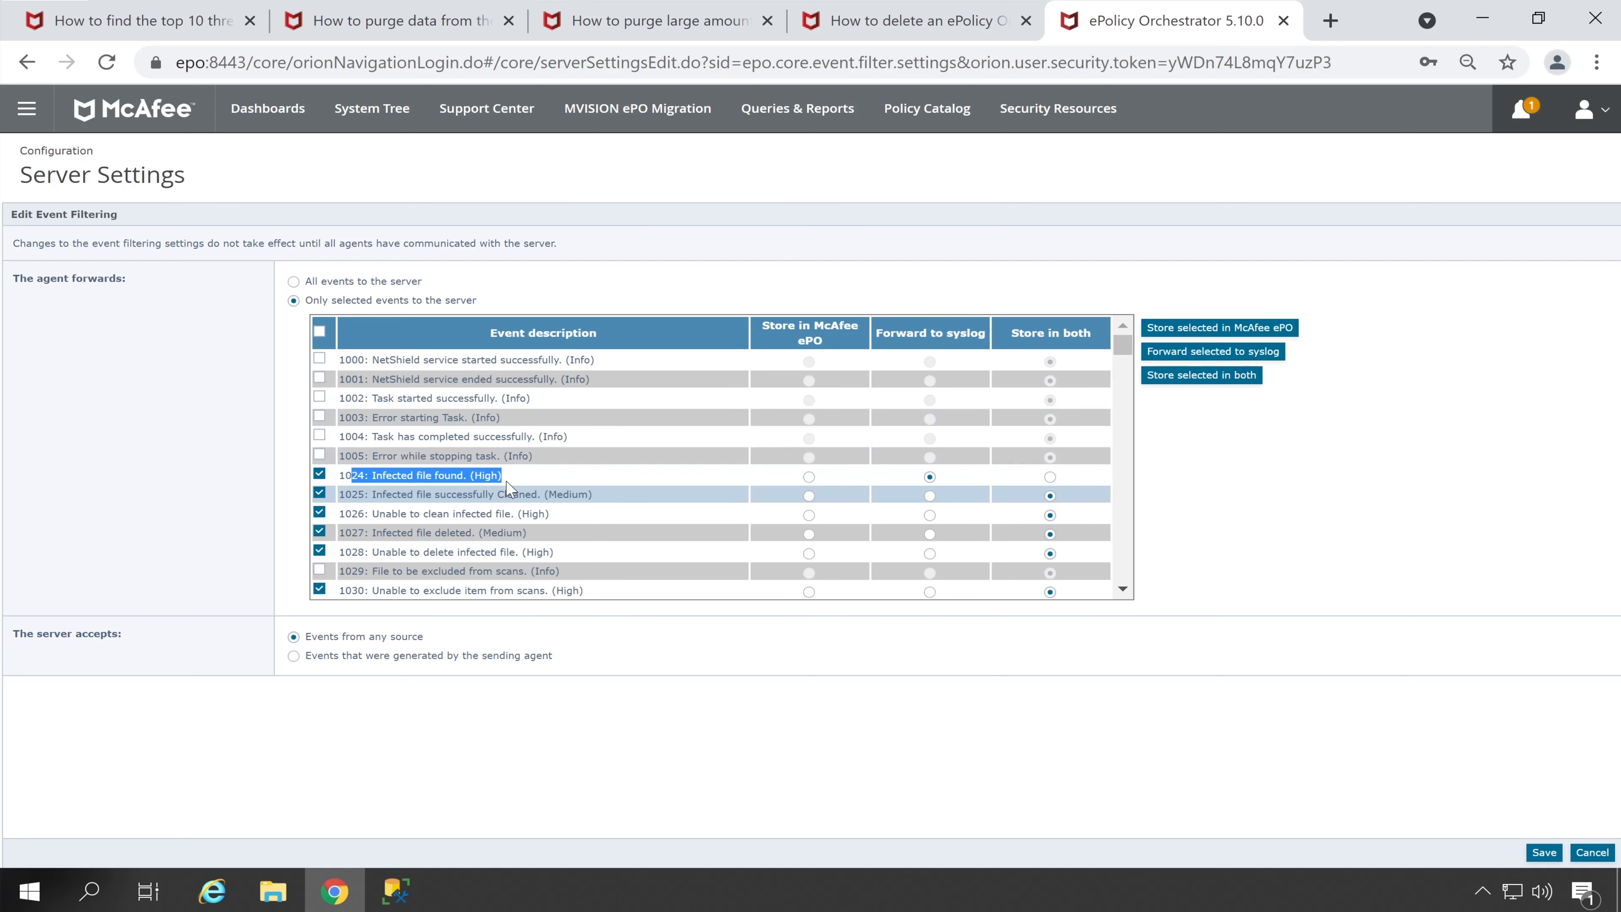
{"action": "left_click", "coordinate": [1048, 476]}
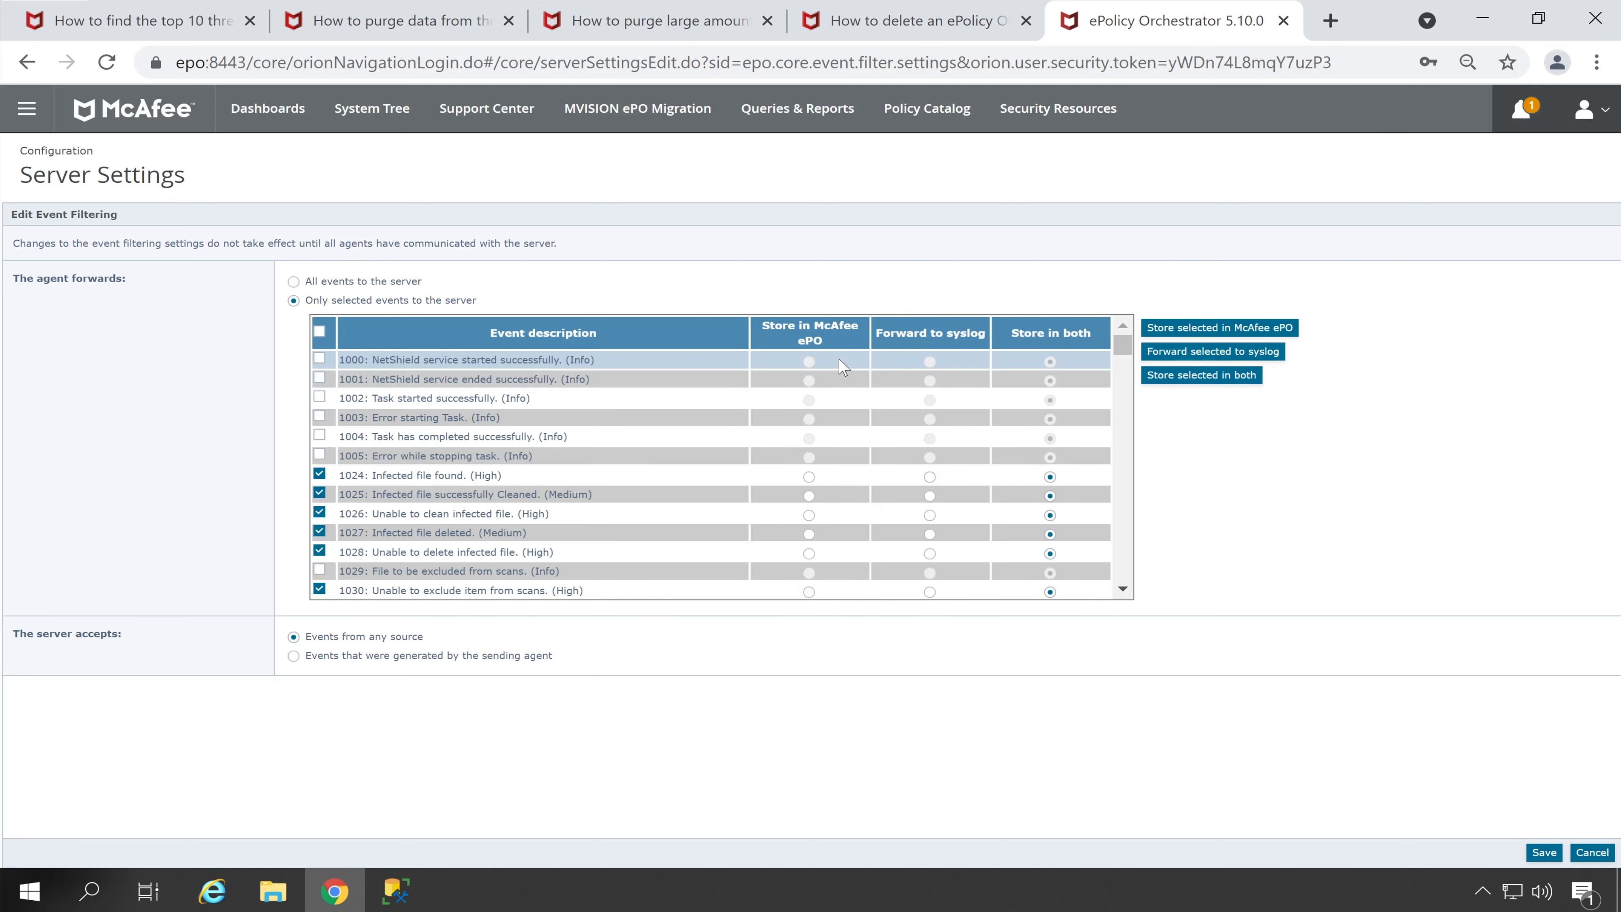
{"action": "left_click", "coordinate": [1540, 853]}
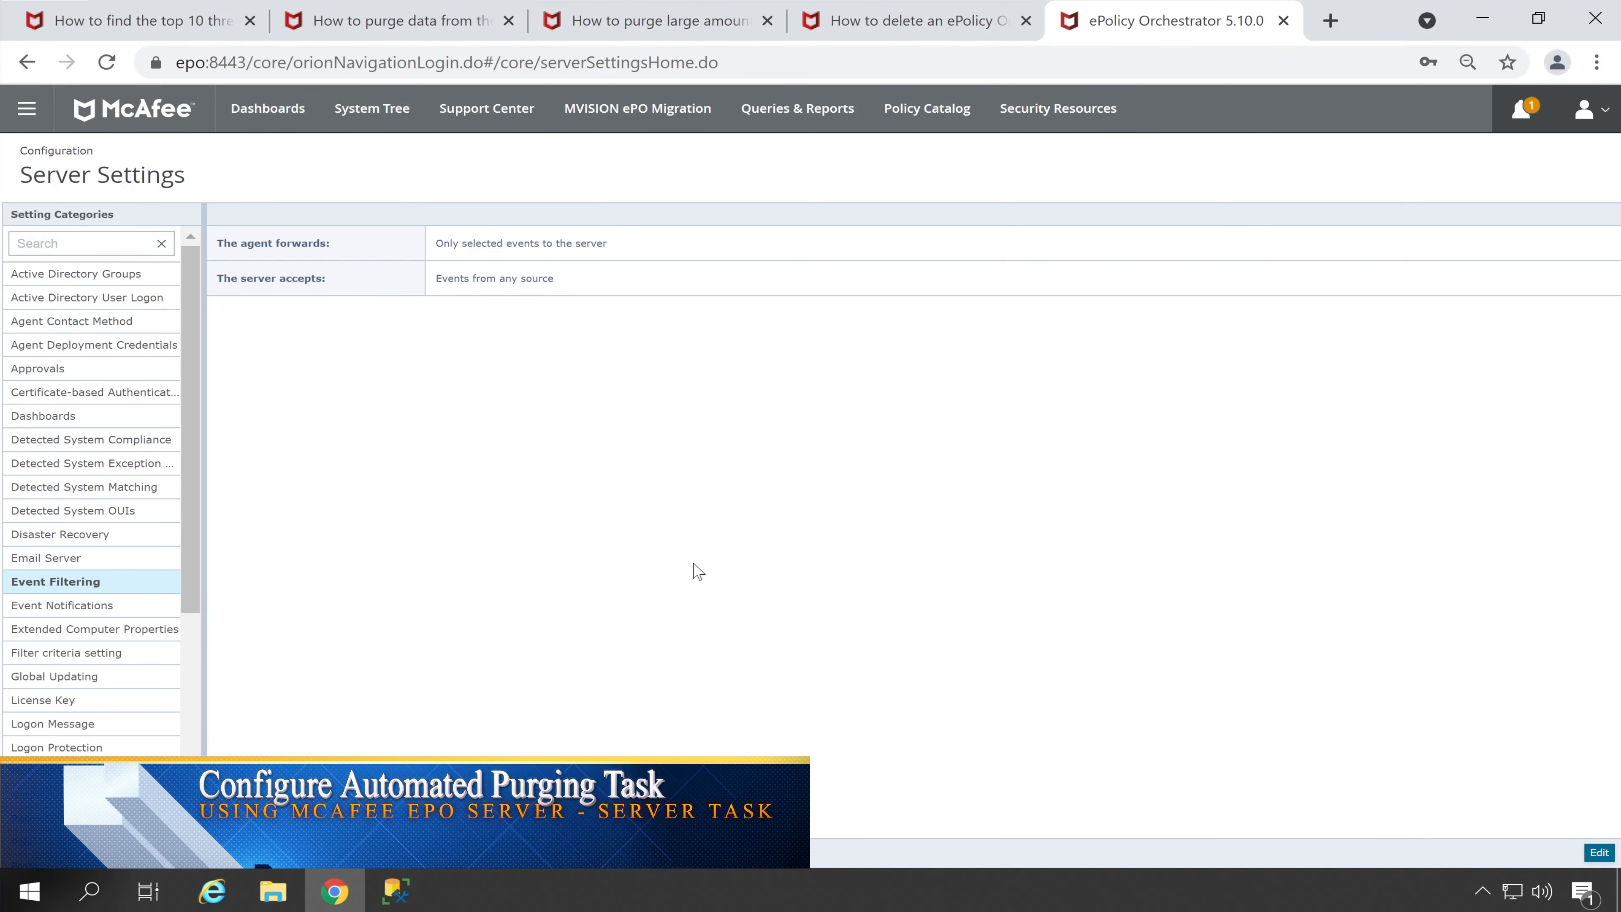
Filter Server Tasks by 'purge' and edit the Purge Threat and Client Events Older than 90 Days task
{"action": "left_click", "coordinate": [26, 109]}
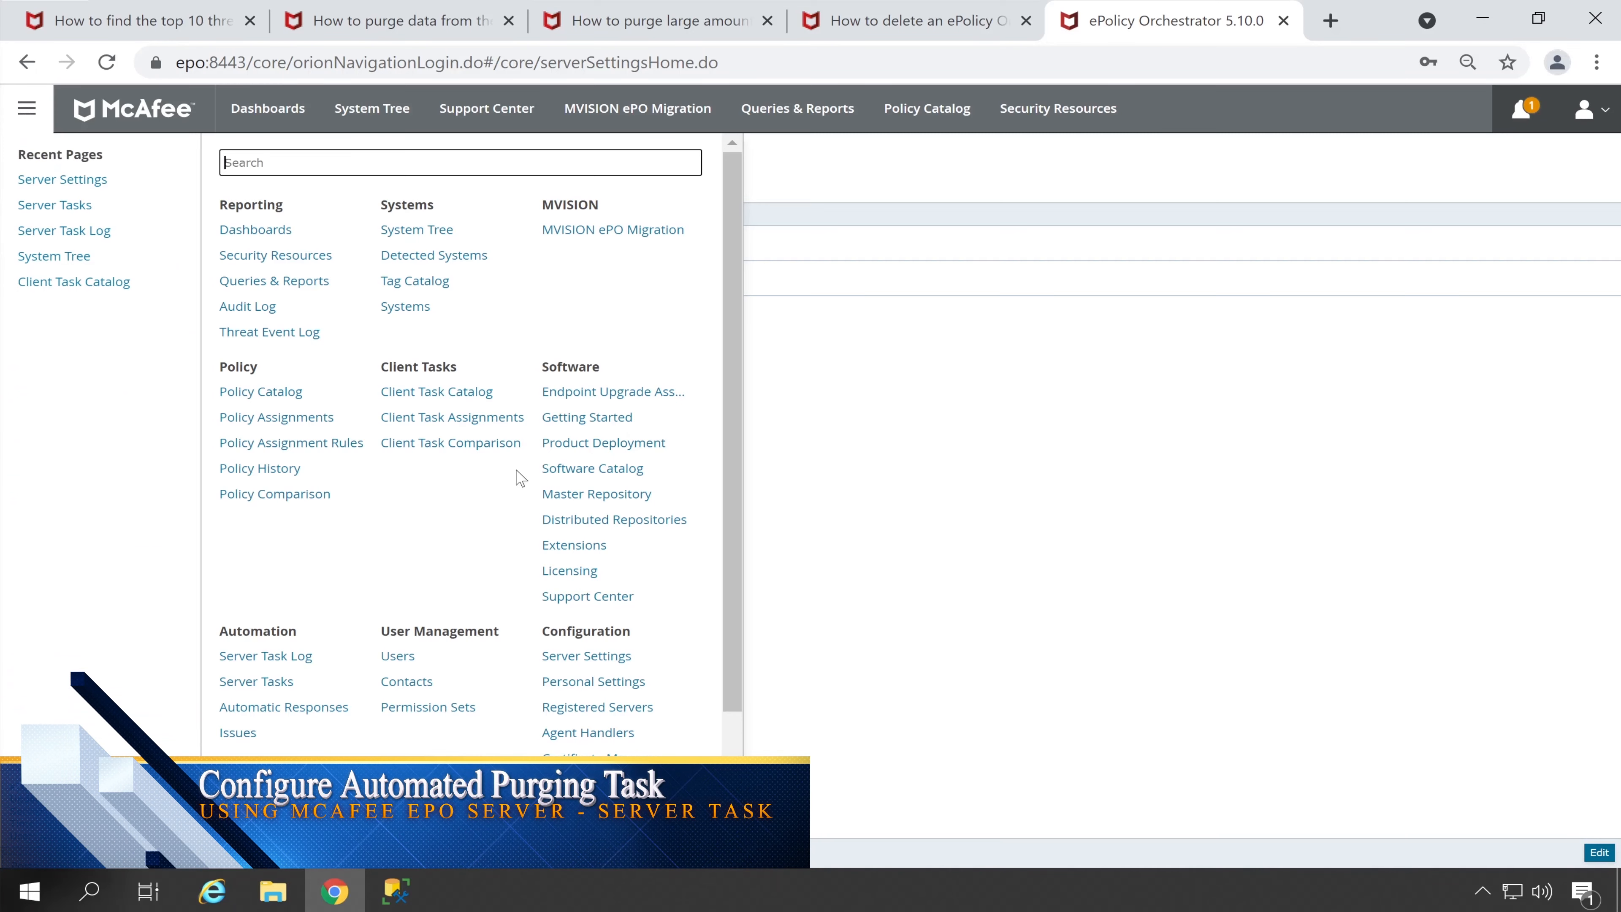
{"action": "left_click", "coordinate": [242, 685]}
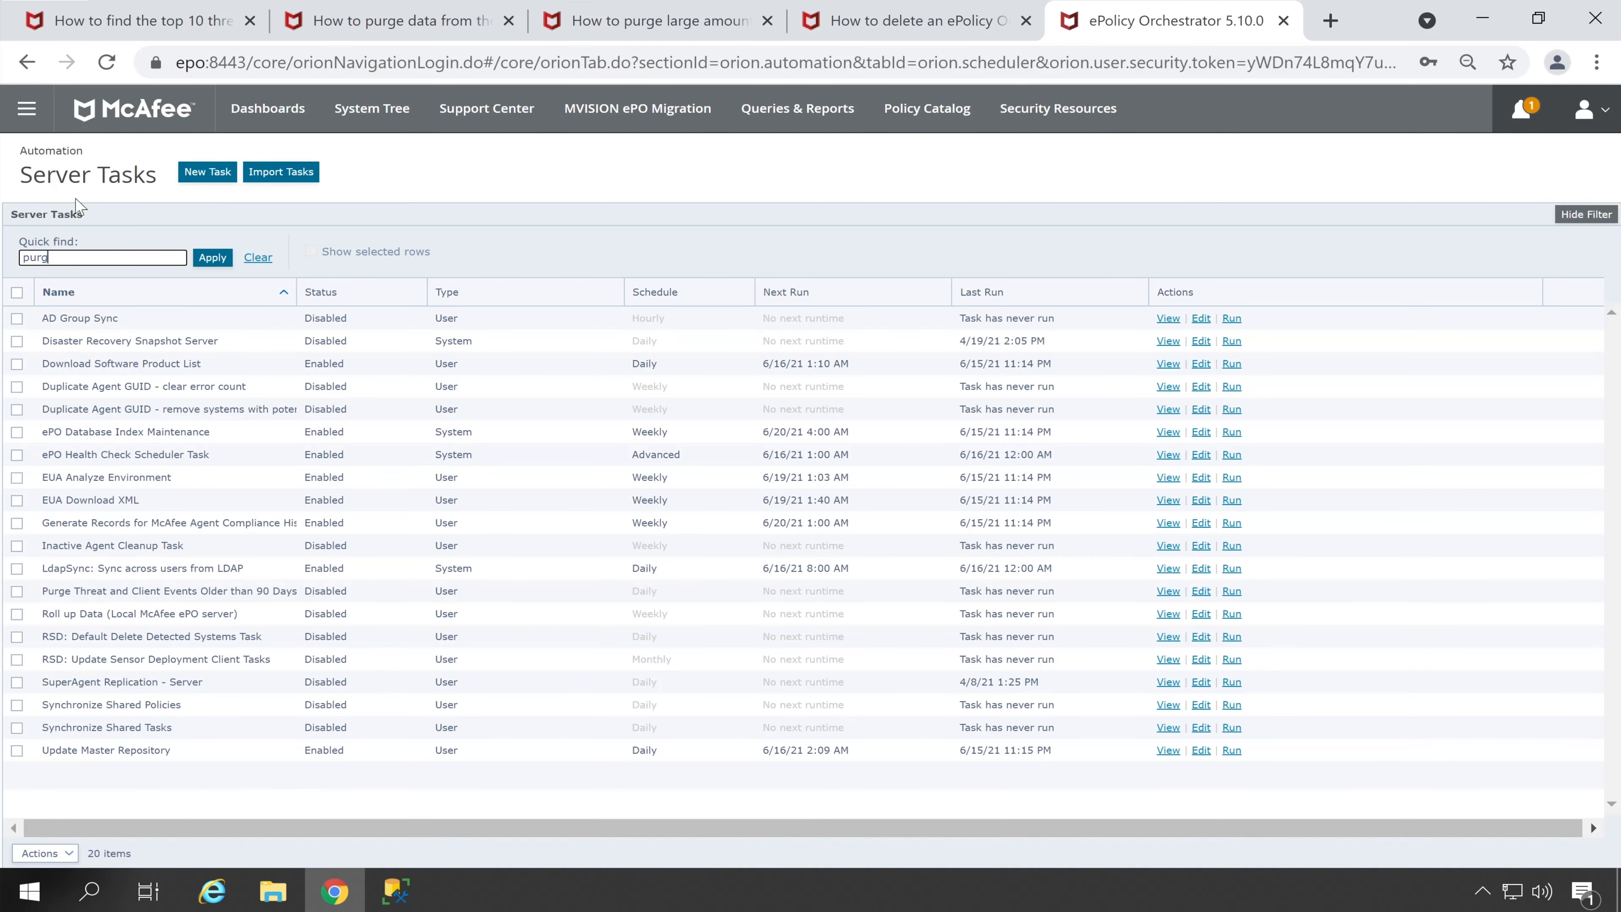
{"action": "left_click", "coordinate": [203, 258]}
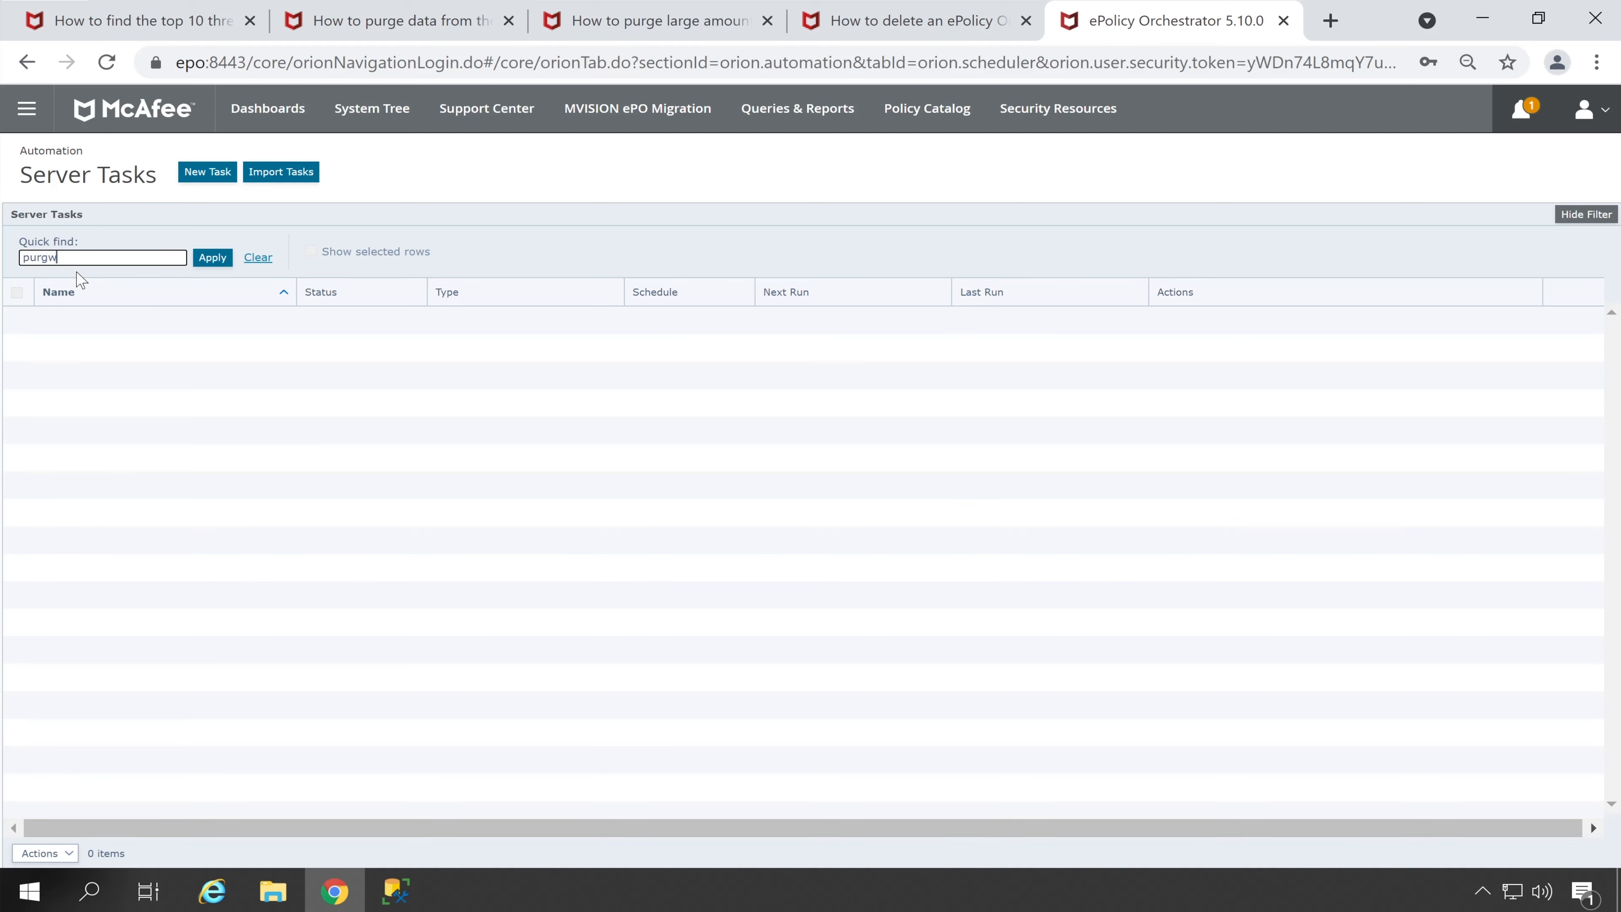
{"action": "left_click", "coordinate": [211, 257]}
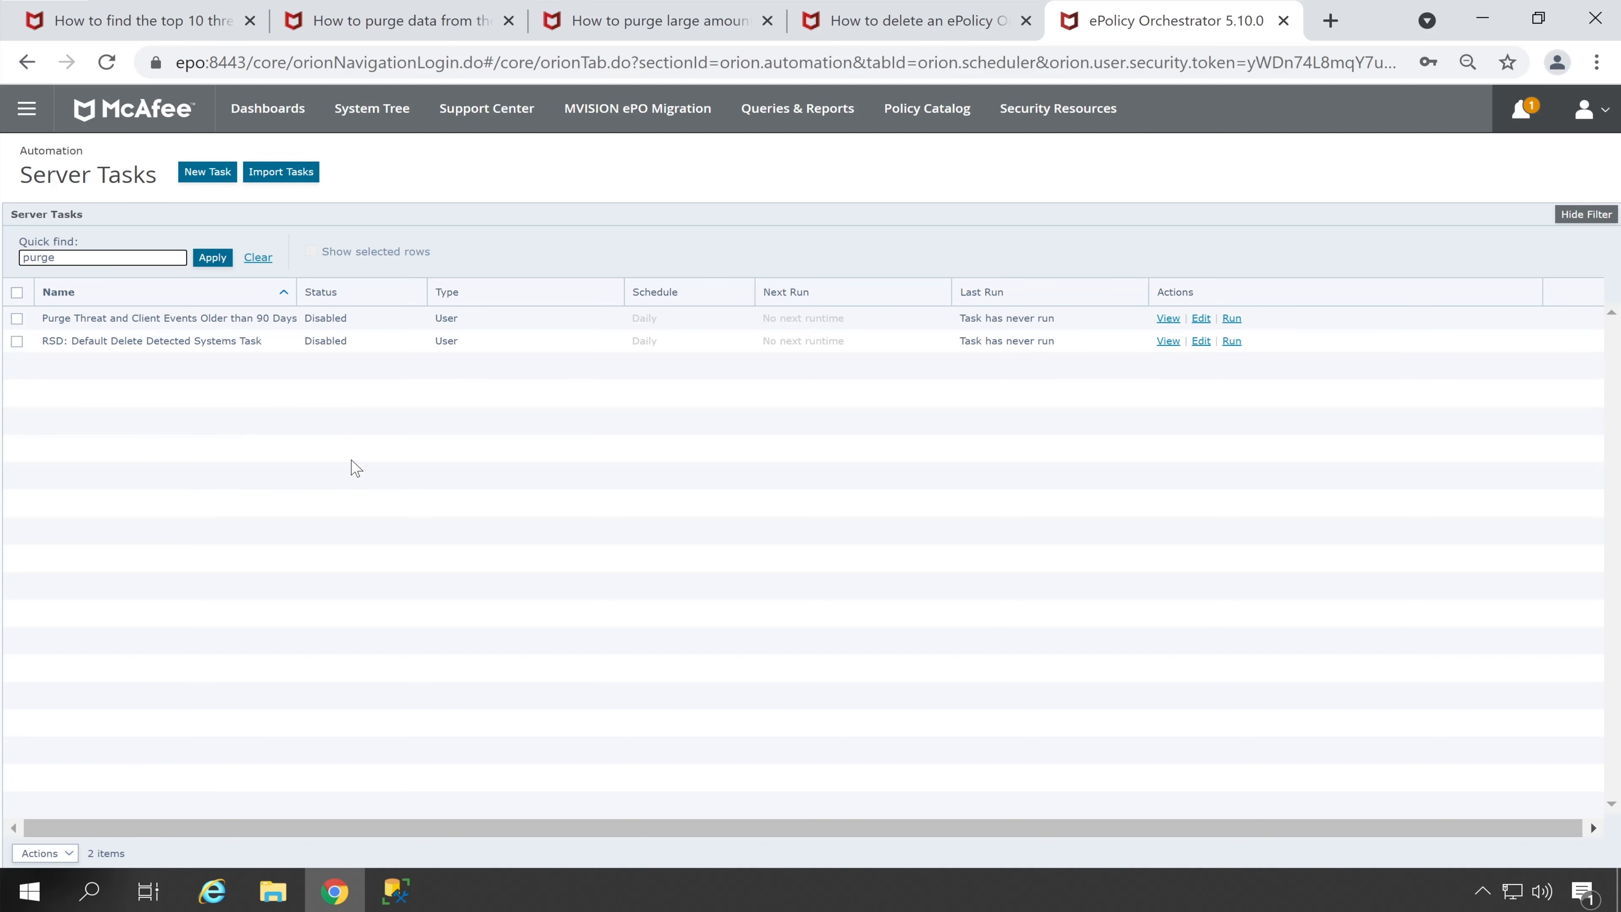
{"action": "left_click_drag", "start_coordinate": [366, 363], "coordinate": [314, 323]}
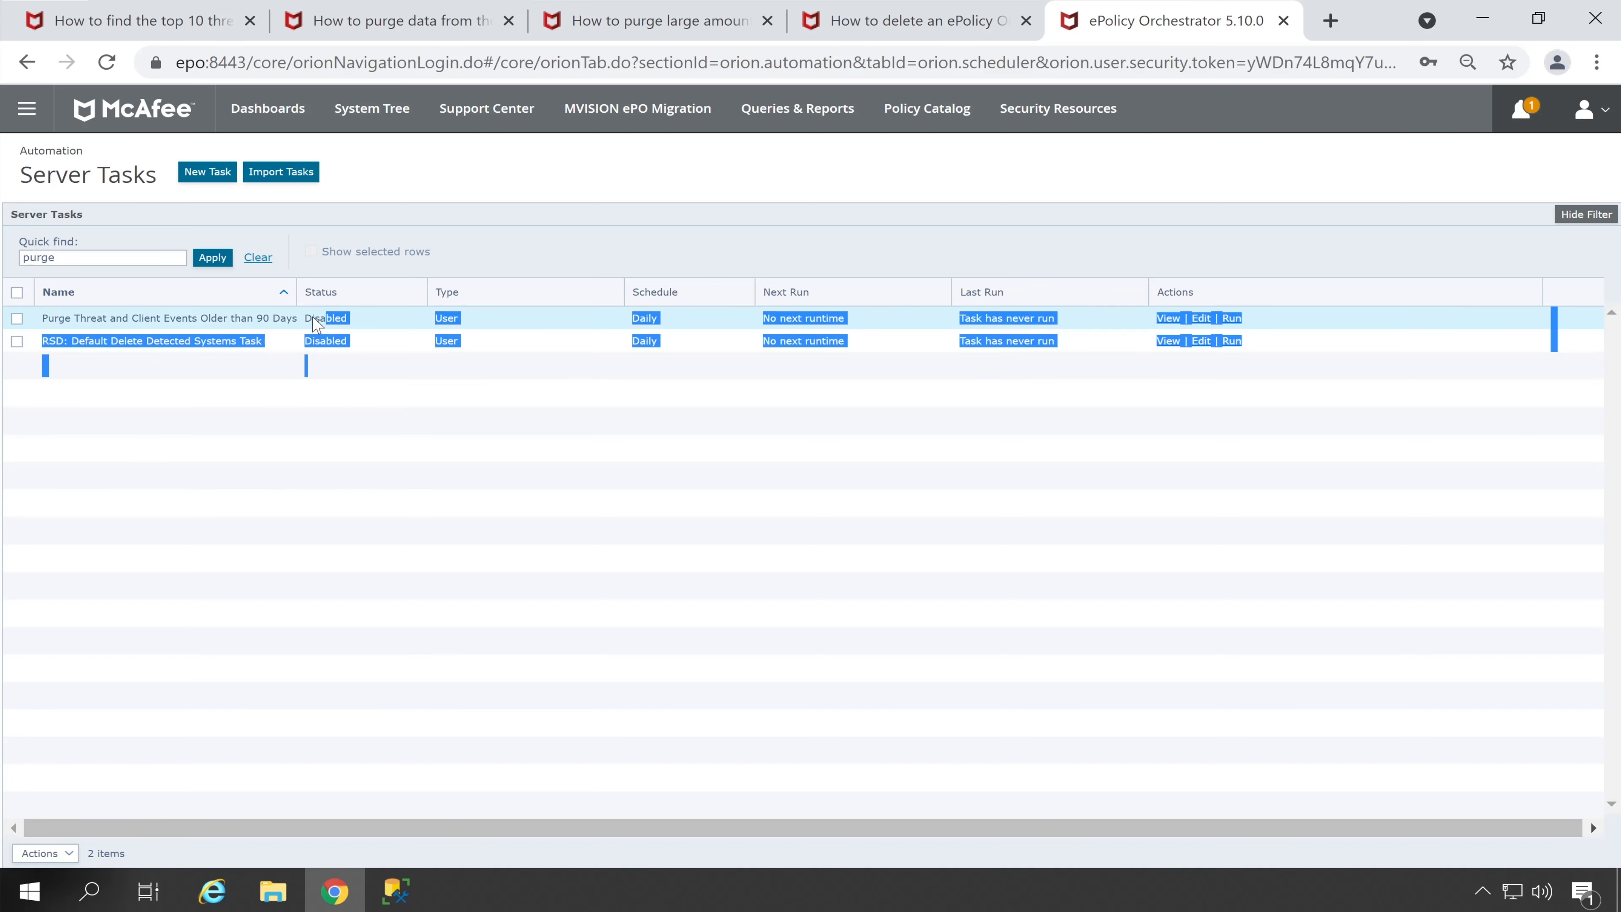
{"action": "left_click", "coordinate": [287, 324]}
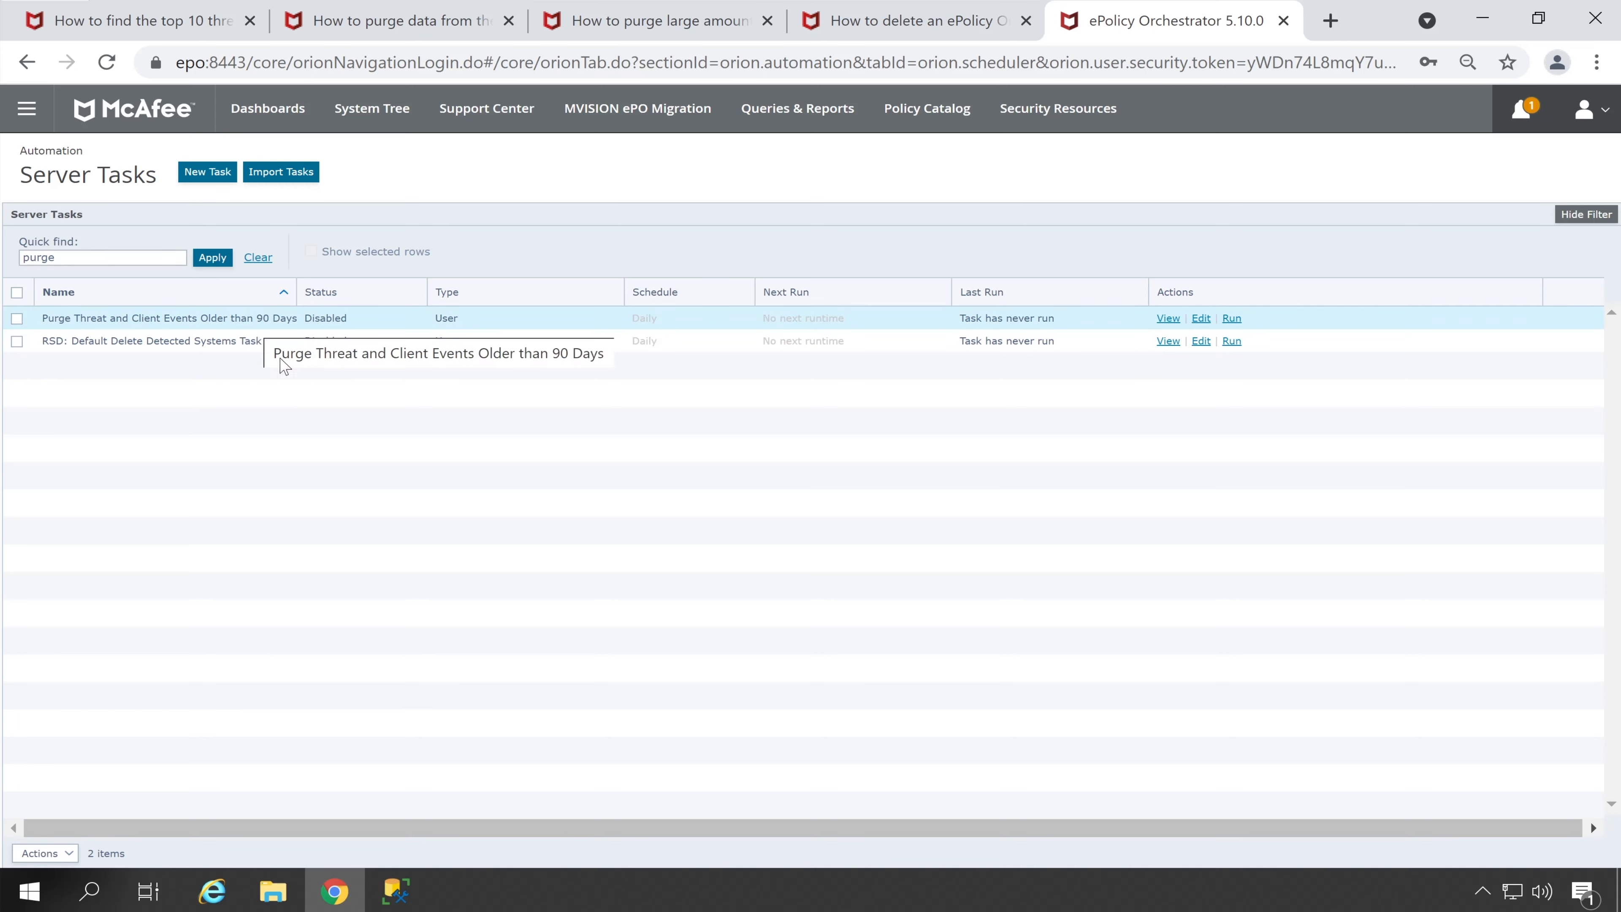
{"action": "left_click", "coordinate": [1200, 319]}
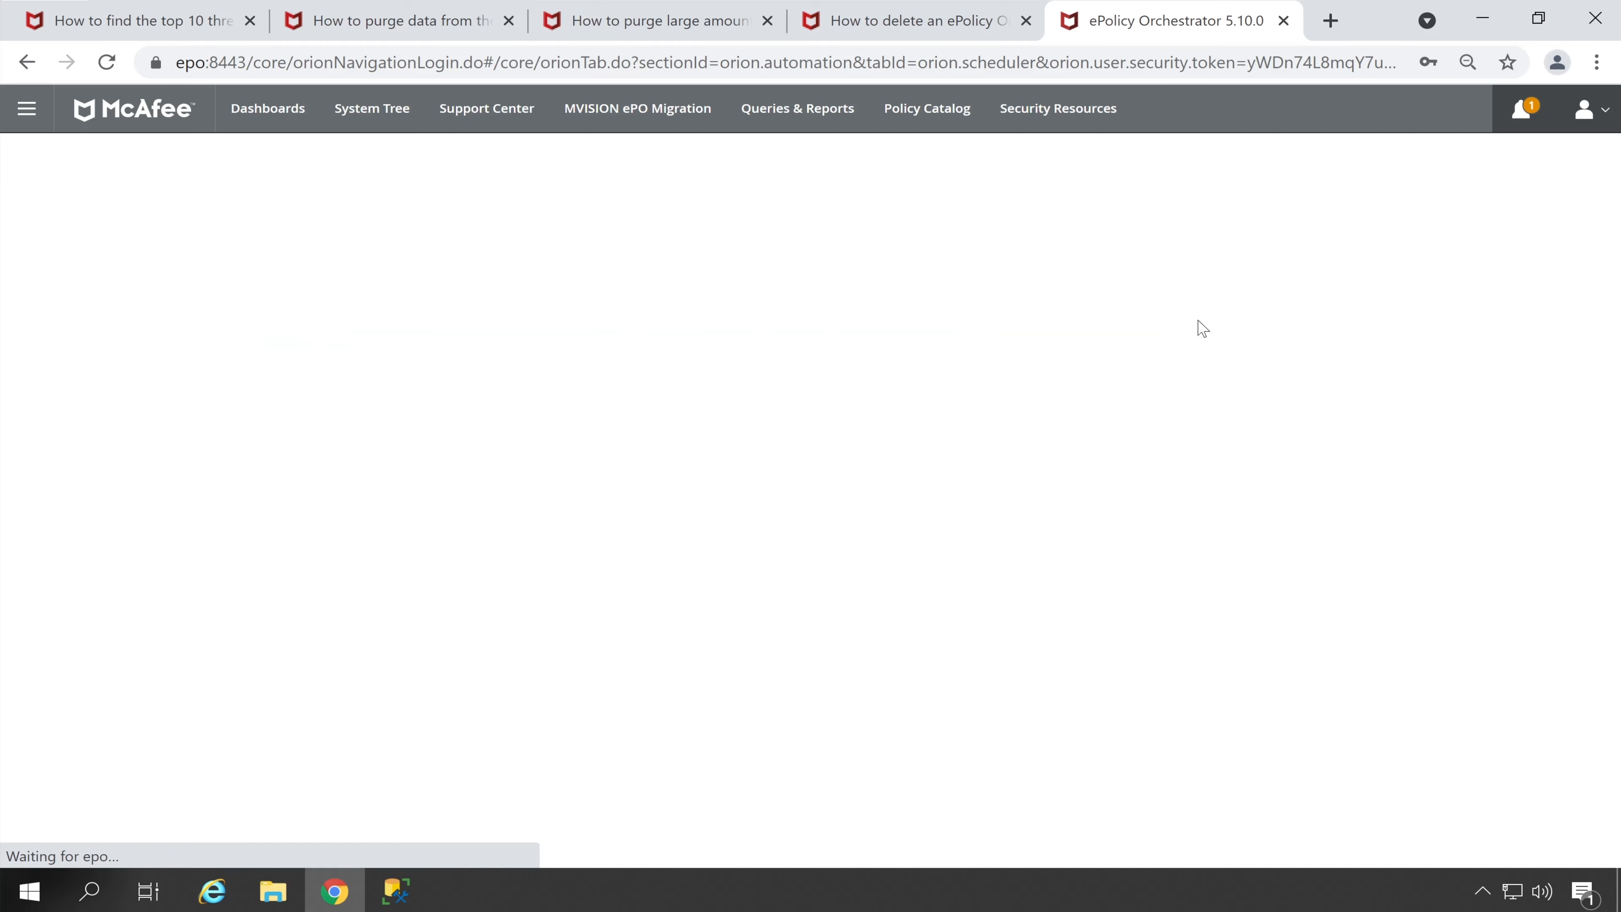
Enable the task and add a third action set to Purge Audit Log
{"action": "left_click", "coordinate": [271, 355]}
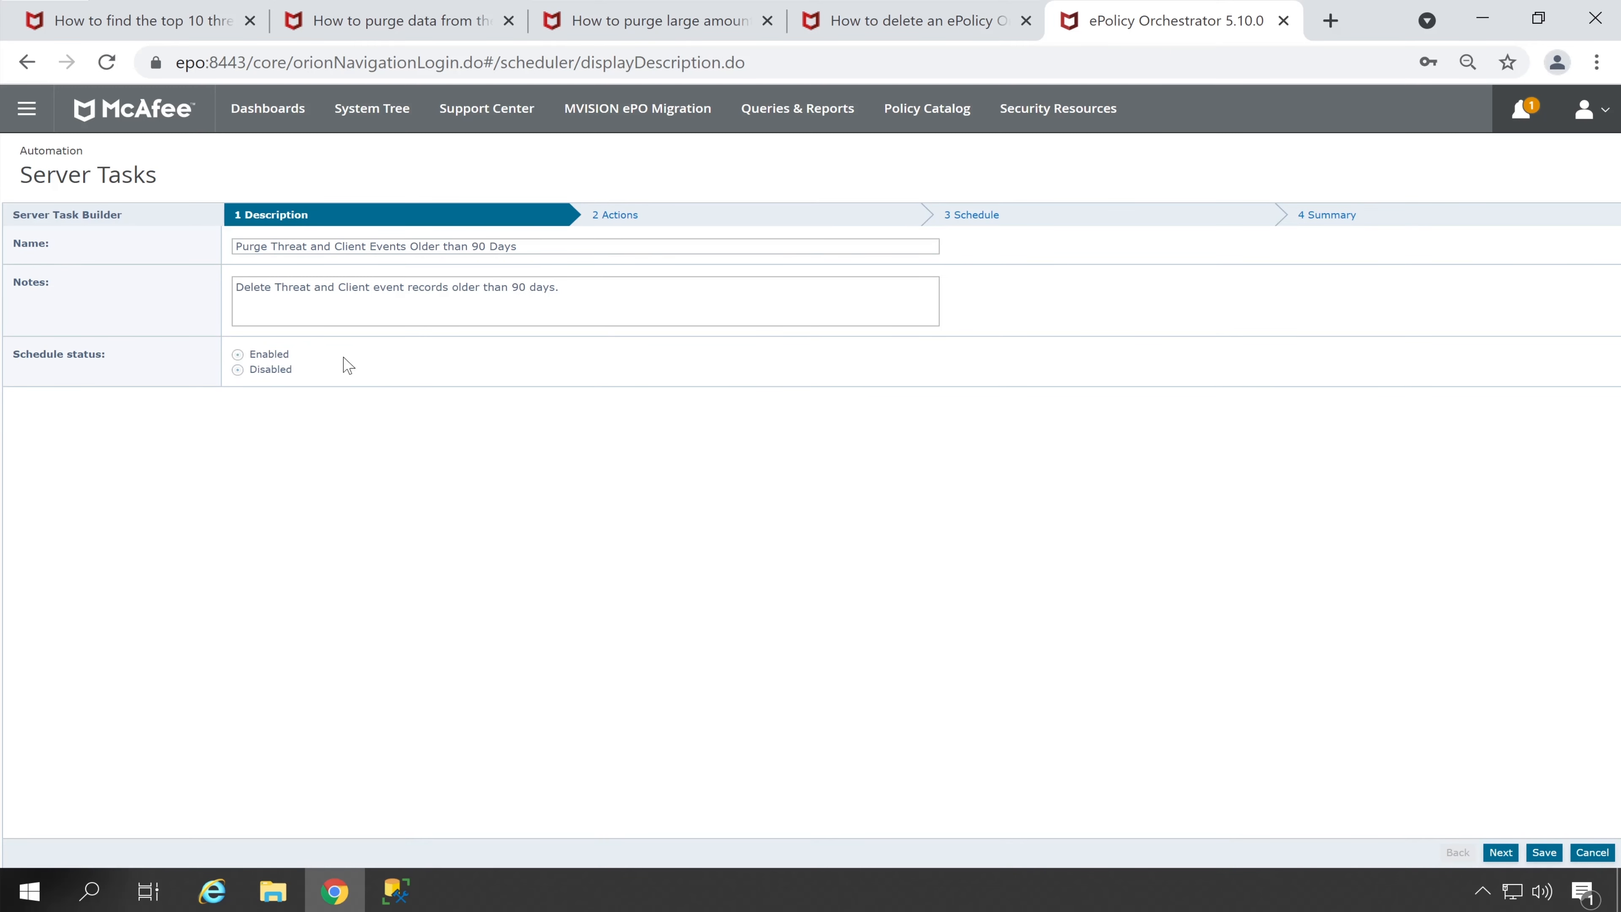
{"action": "left_click", "coordinate": [635, 219]}
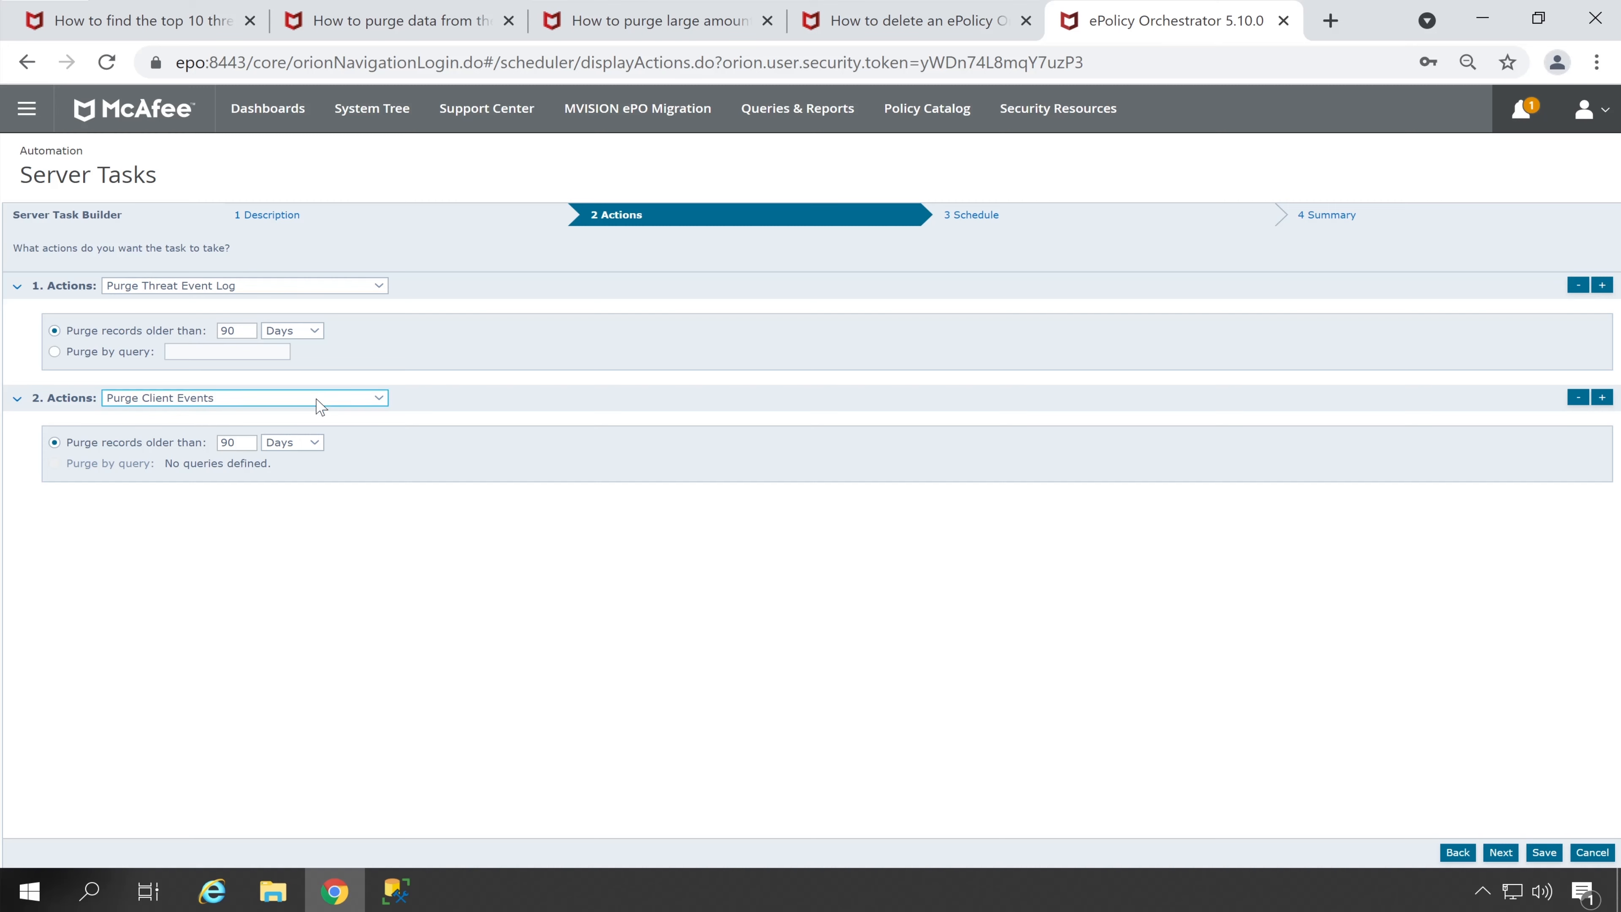
{"action": "left_click", "coordinate": [1602, 397]}
{"action": "left_click", "coordinate": [351, 510]}
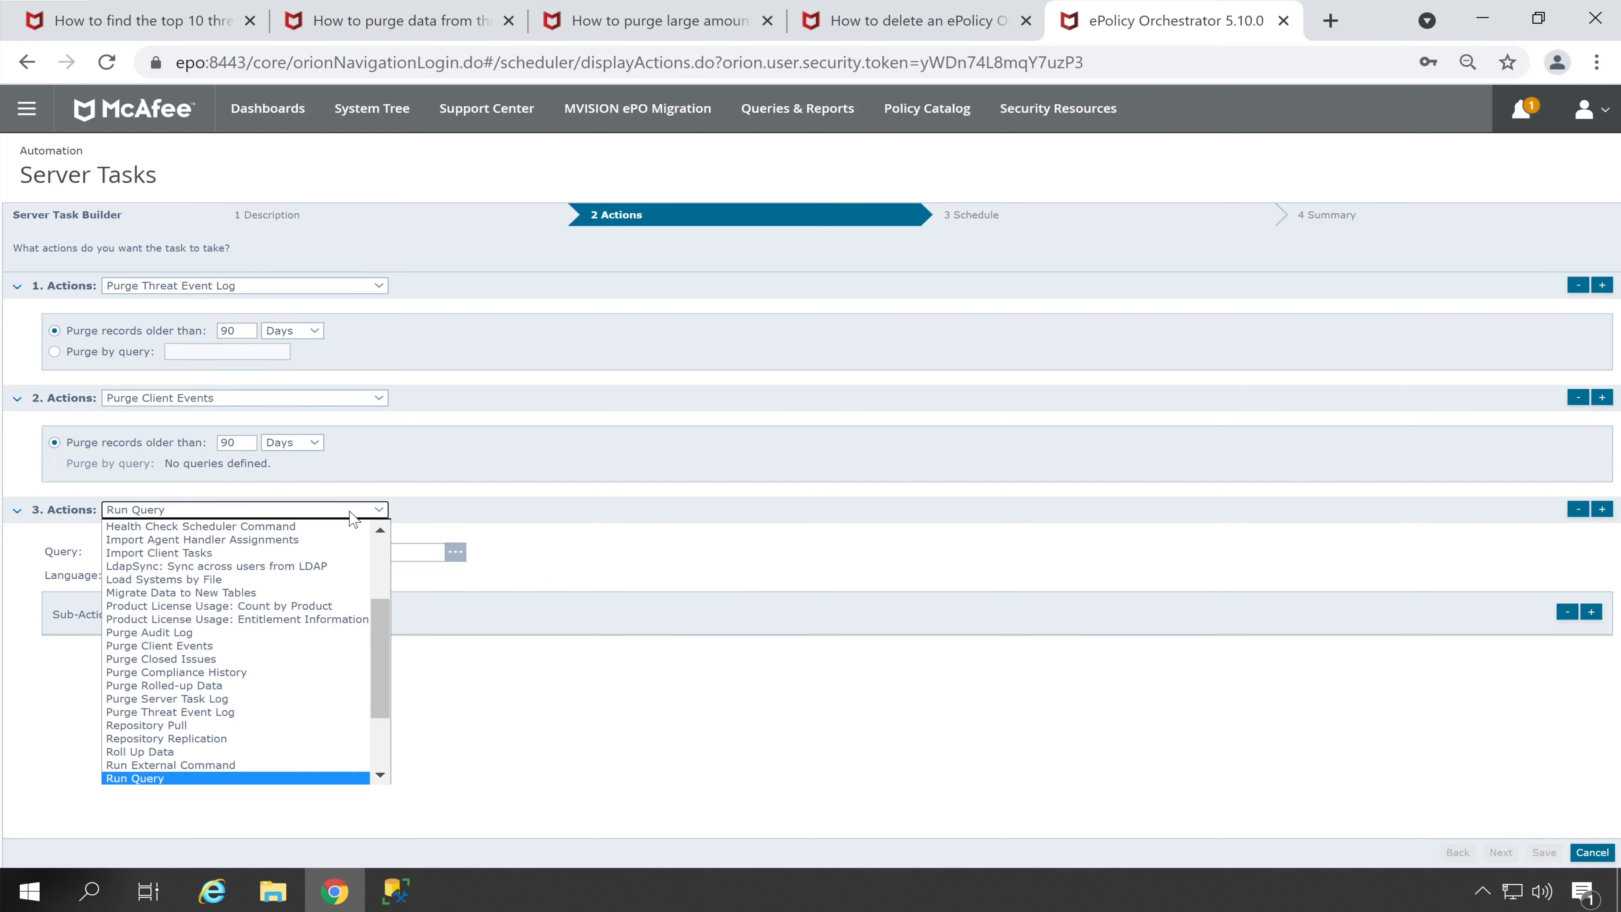
{"action": "left_click", "coordinate": [324, 631]}
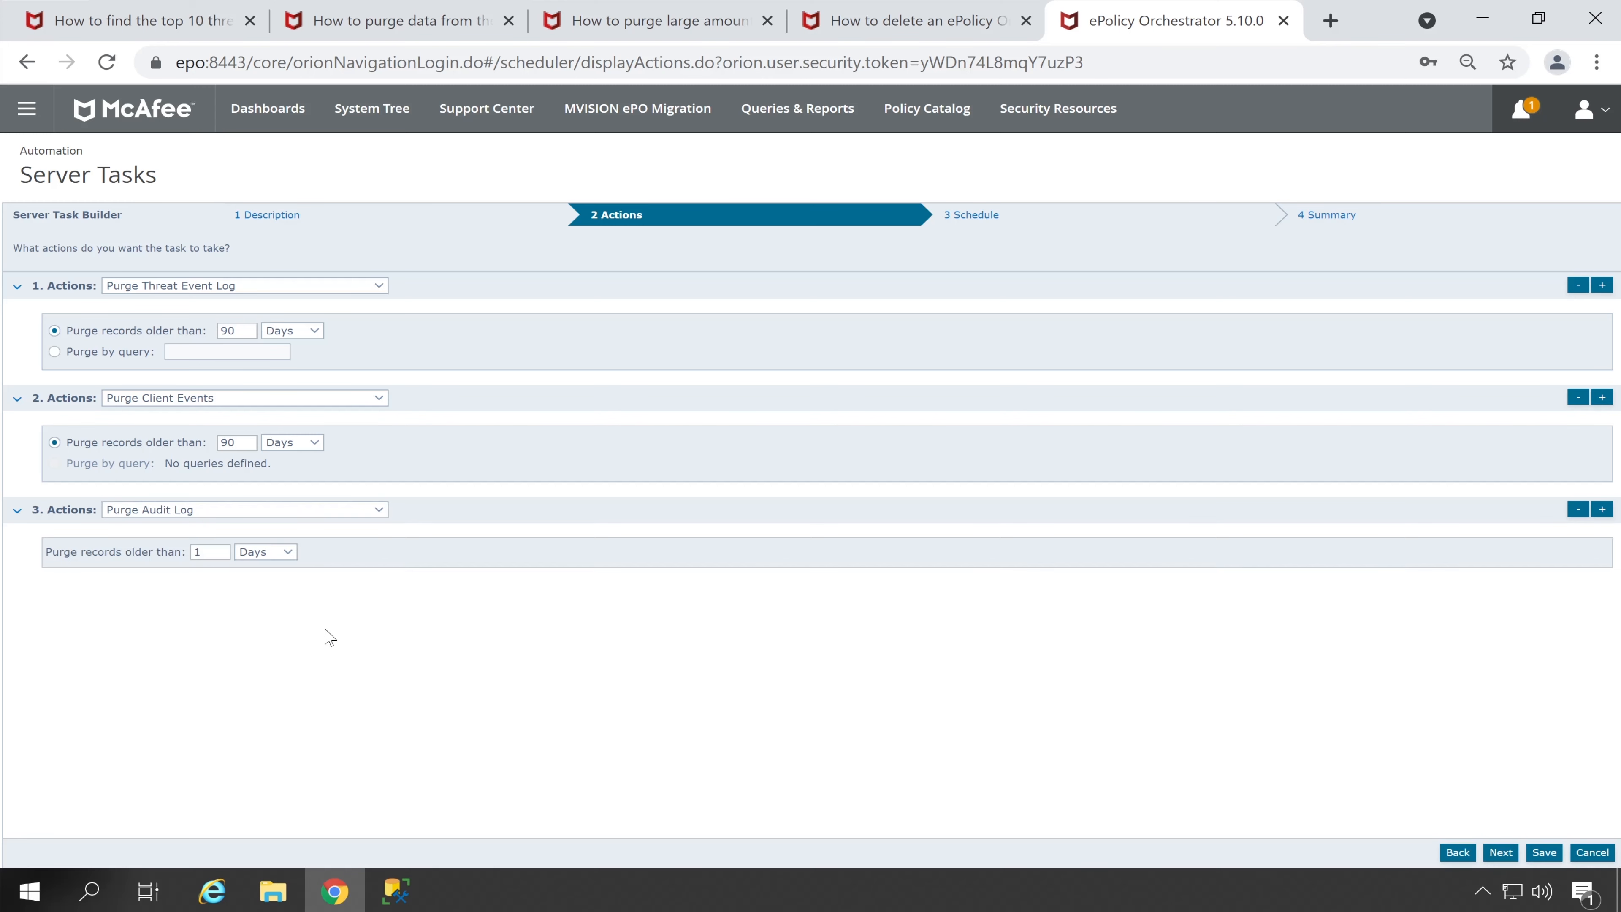
Add a Purge Server Task Log action and set both new purges to 90 days
{"action": "left_click", "coordinate": [1602, 509]}
{"action": "left_click", "coordinate": [149, 595]}
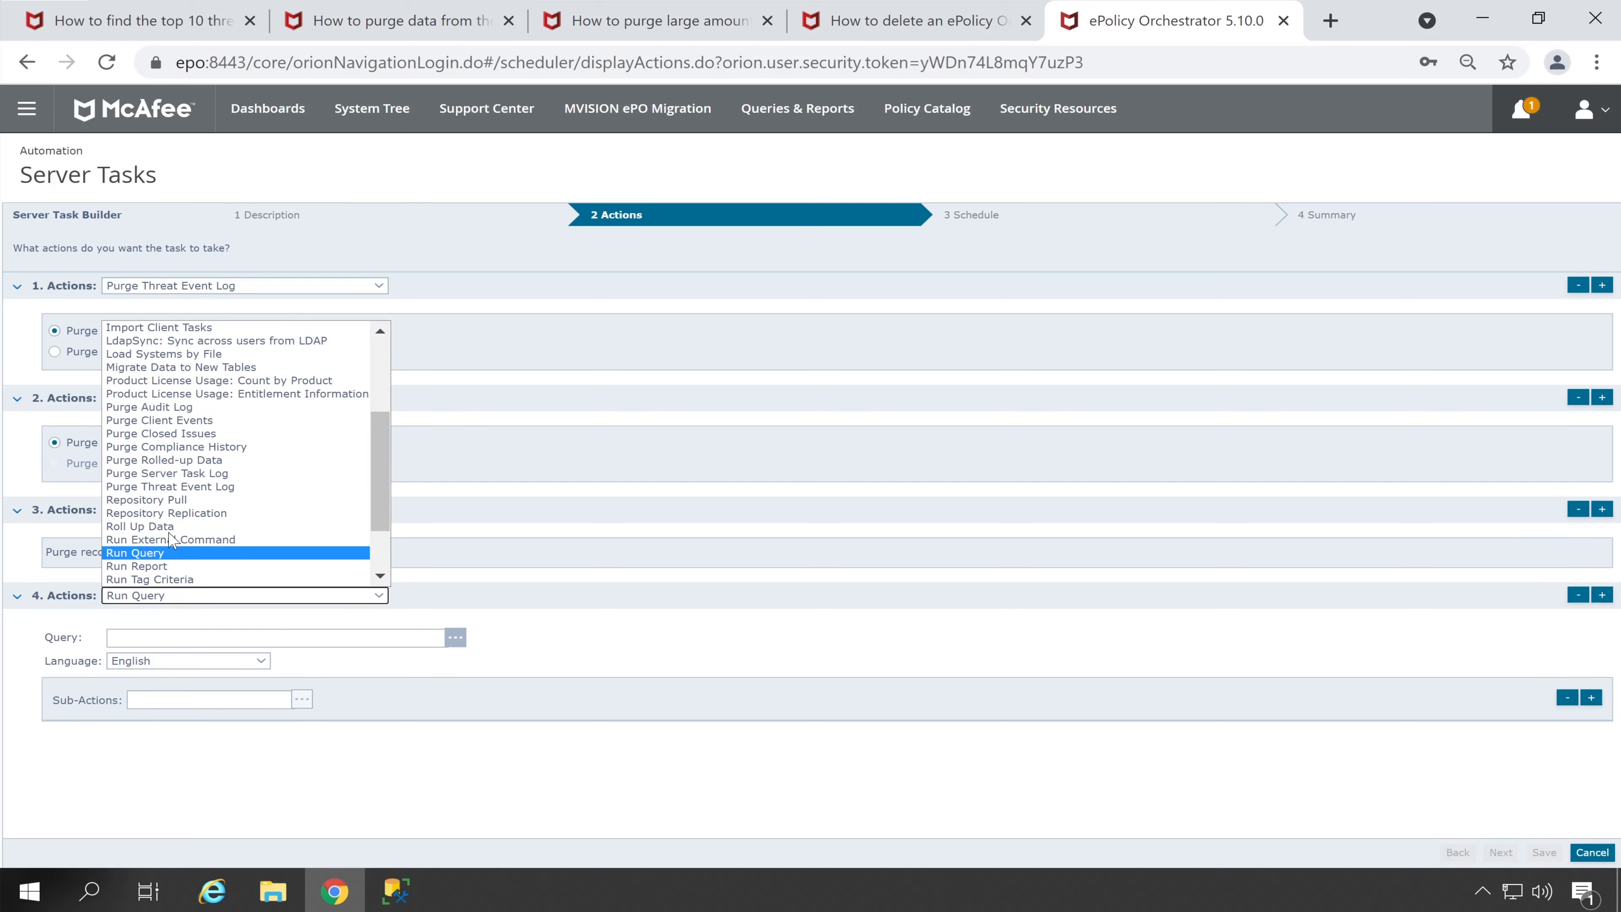
{"action": "left_click", "coordinate": [204, 473]}
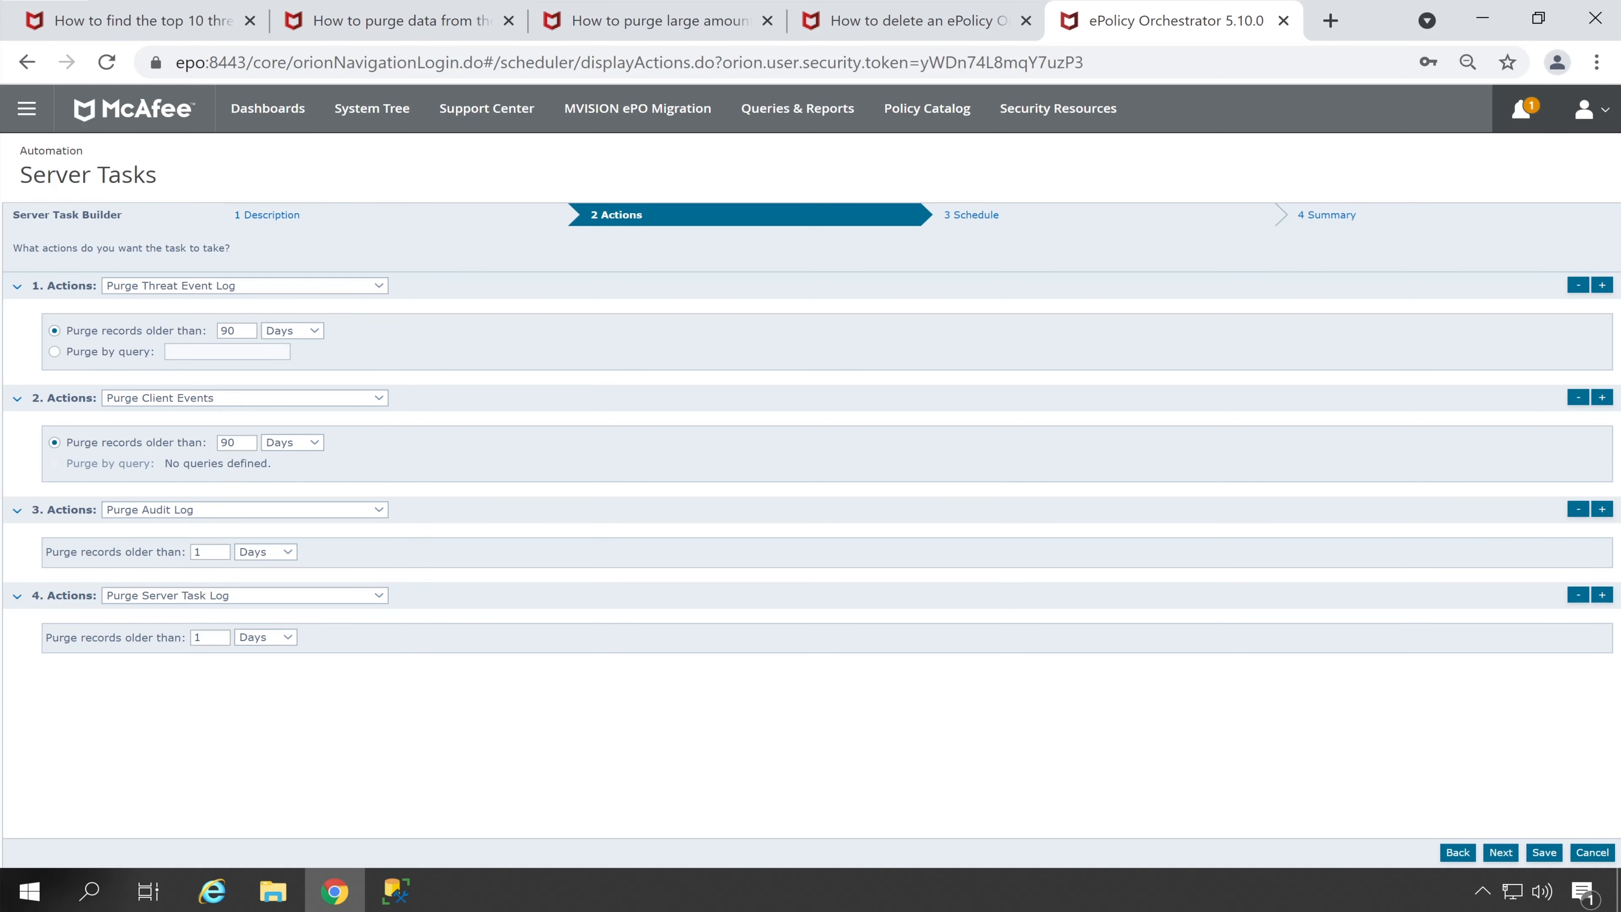
{"action": "left_click", "coordinate": [213, 552]}
{"action": "key", "text": "Tab"}
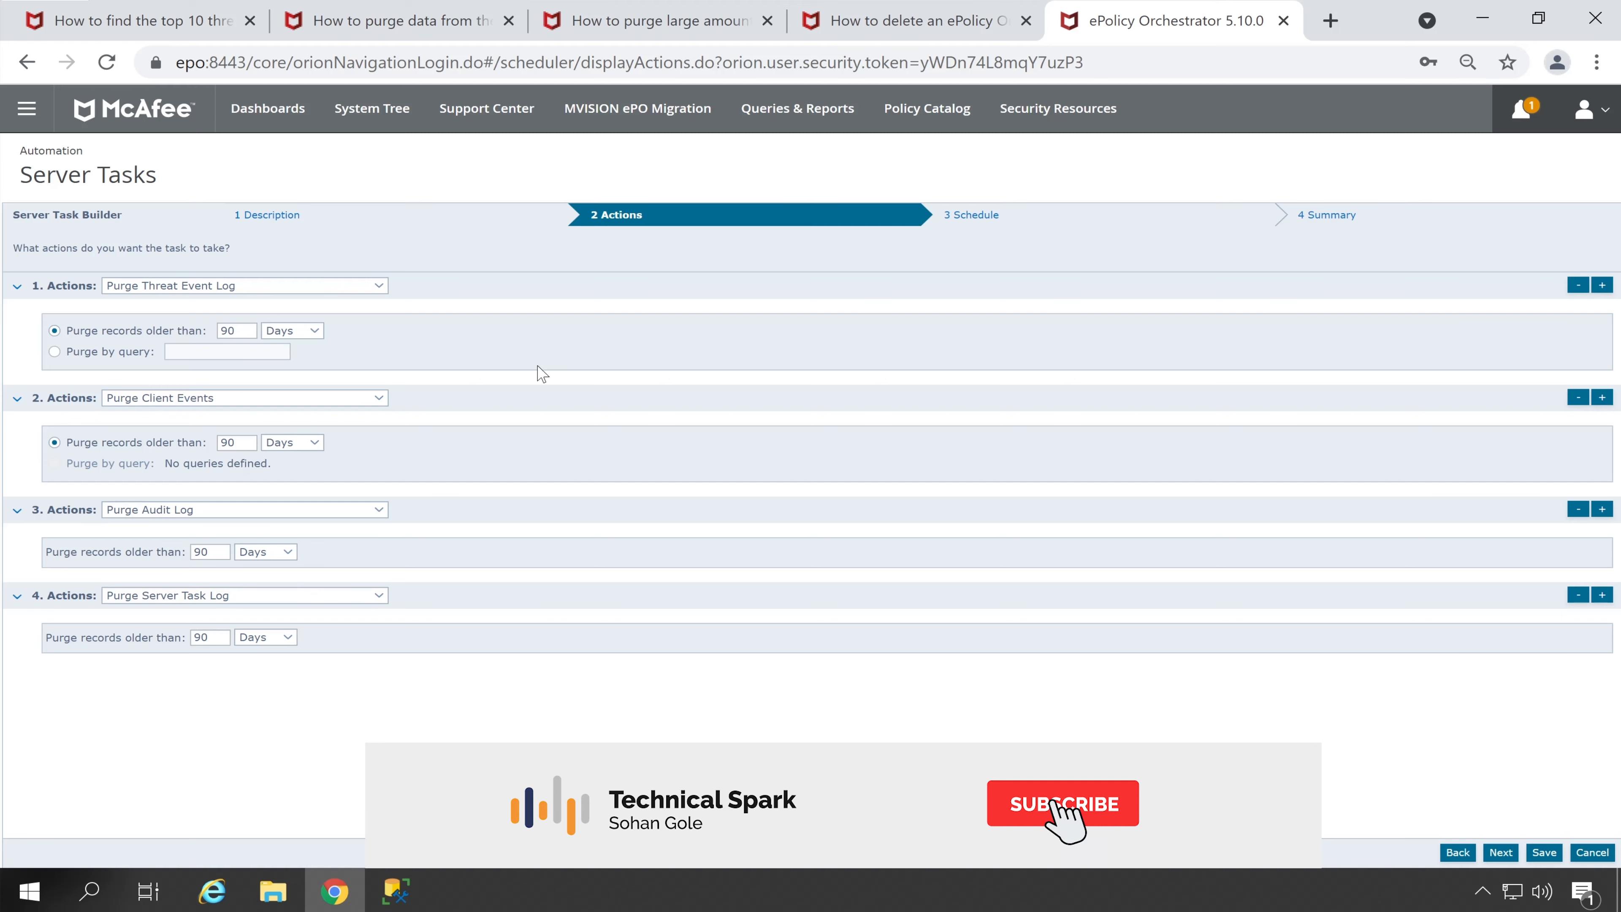
{"action": "left_click", "coordinate": [973, 215]}
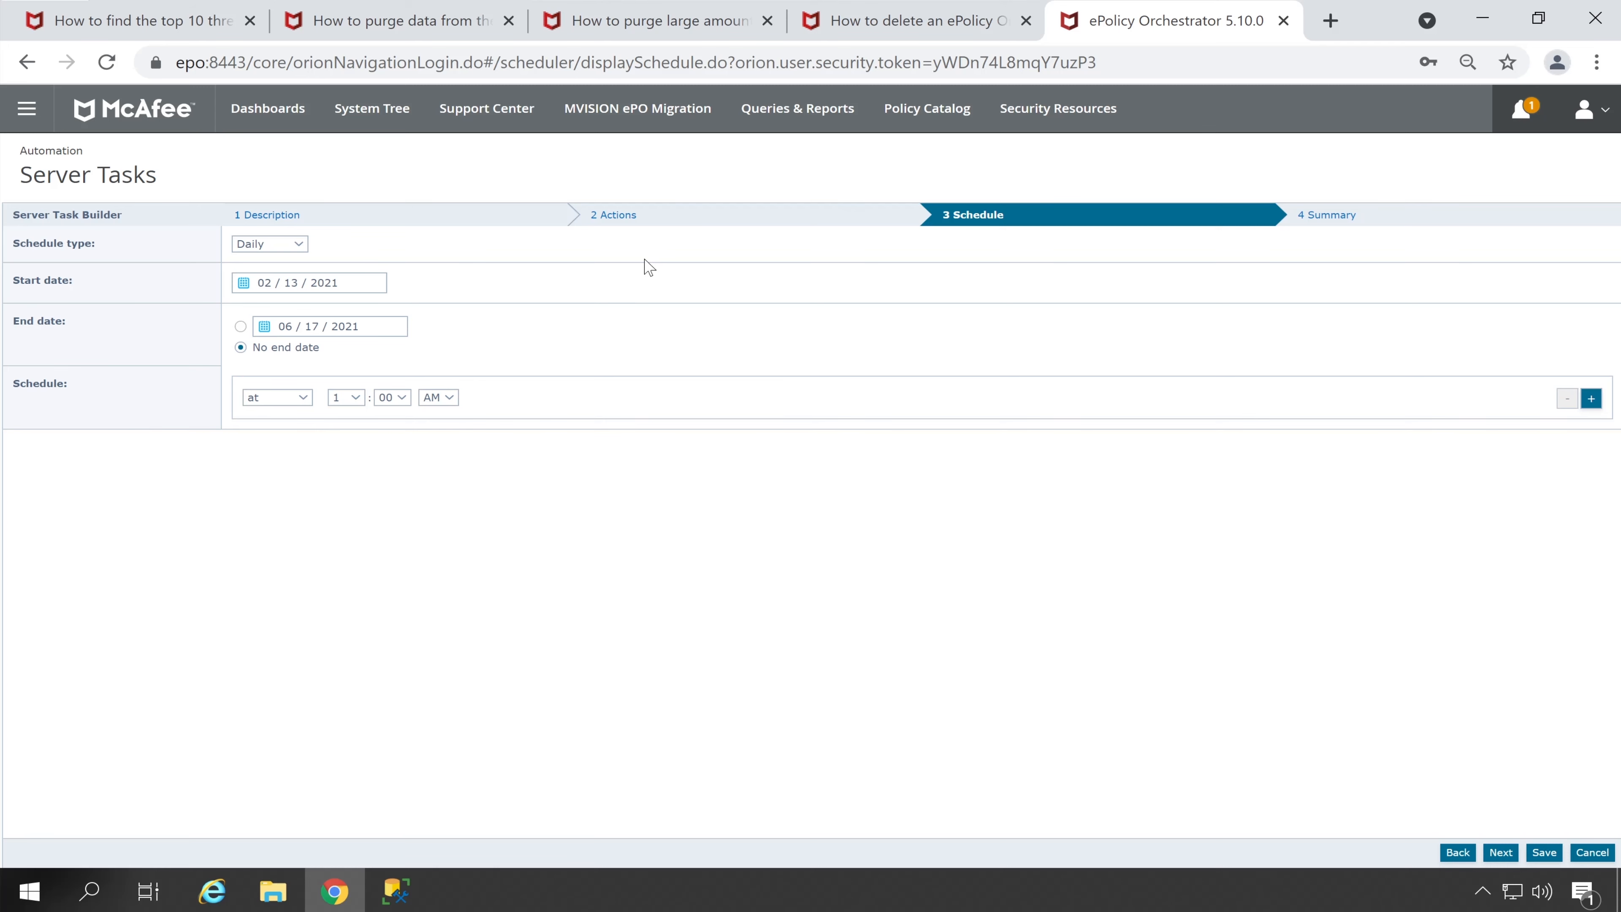
Change the schedule type to Weekly, review the Summary, then cancel without saving
{"action": "left_click", "coordinate": [294, 244]}
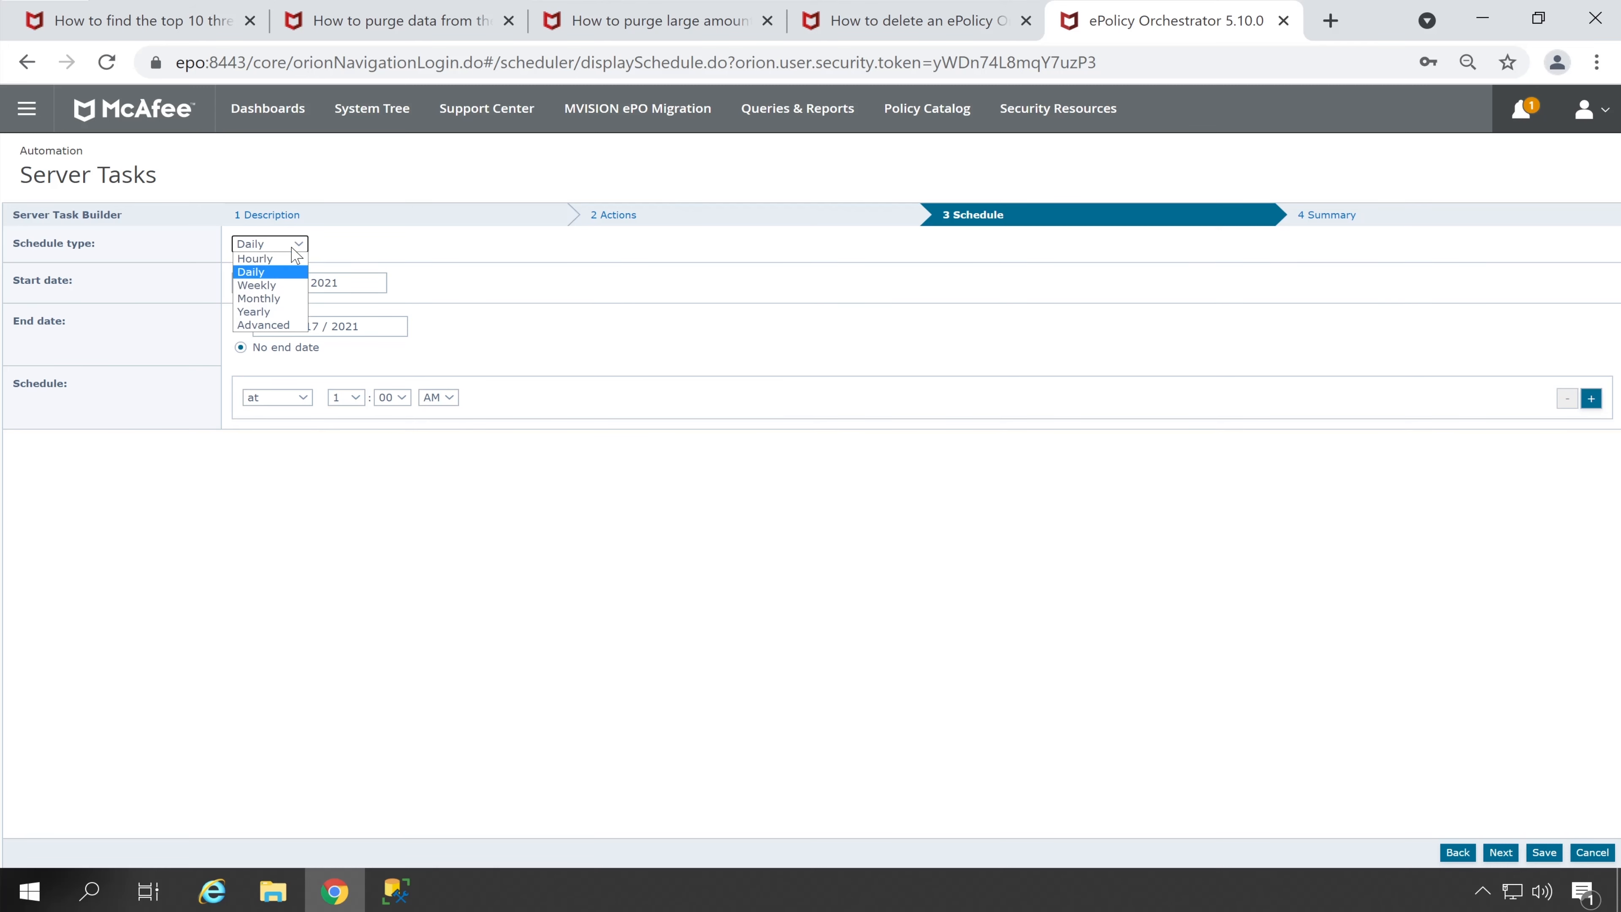
{"action": "left_click", "coordinate": [285, 285]}
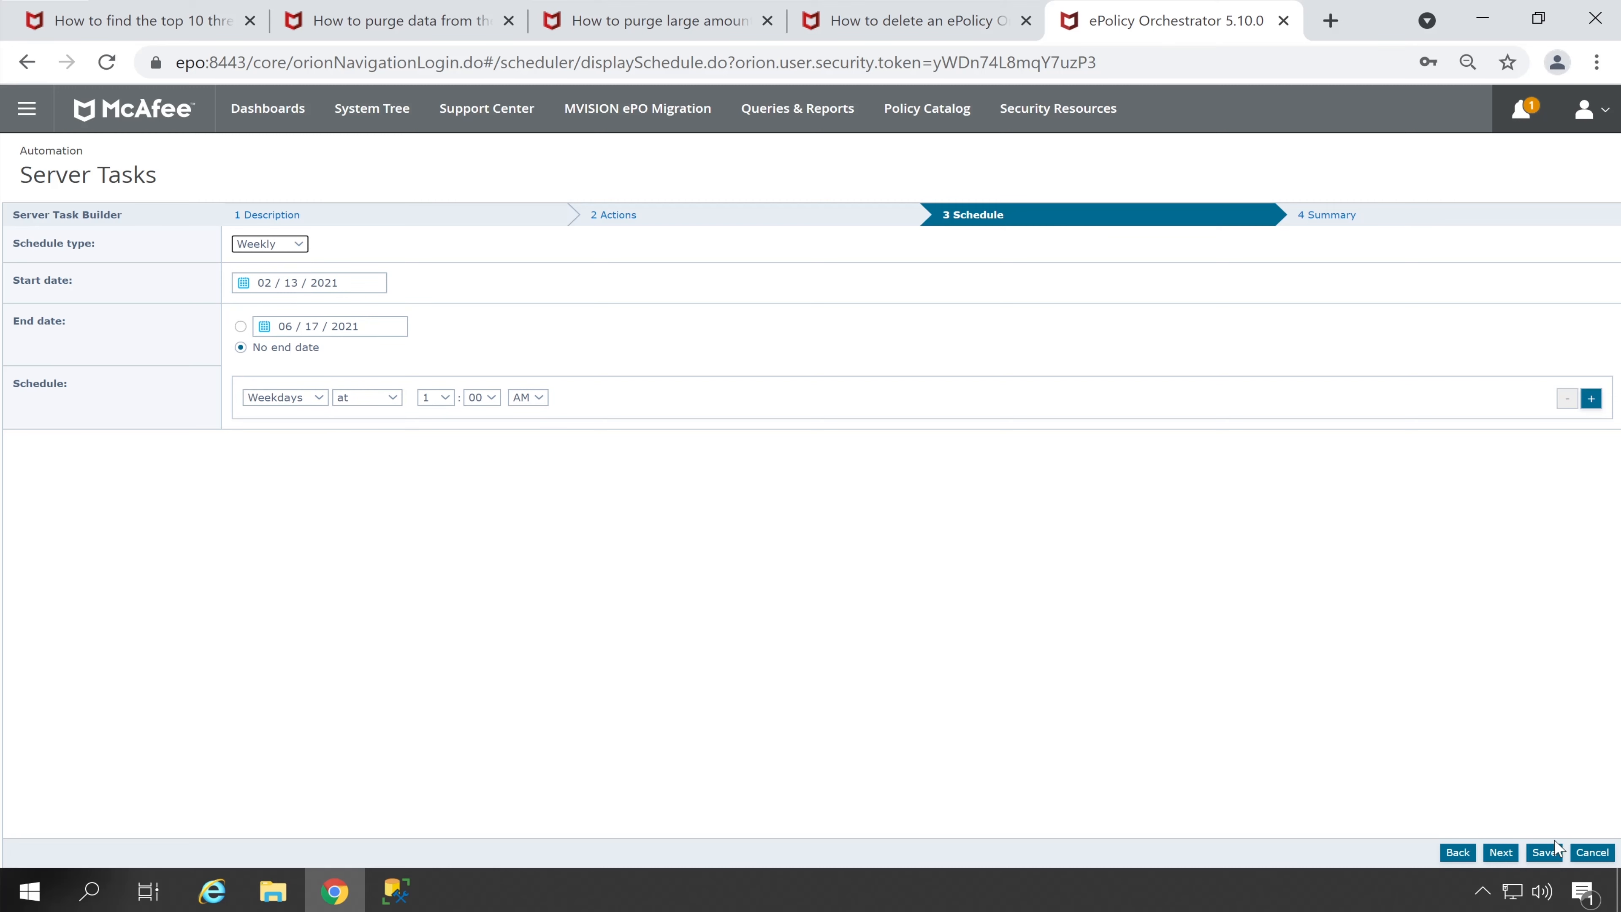
{"action": "left_click", "coordinate": [1500, 851]}
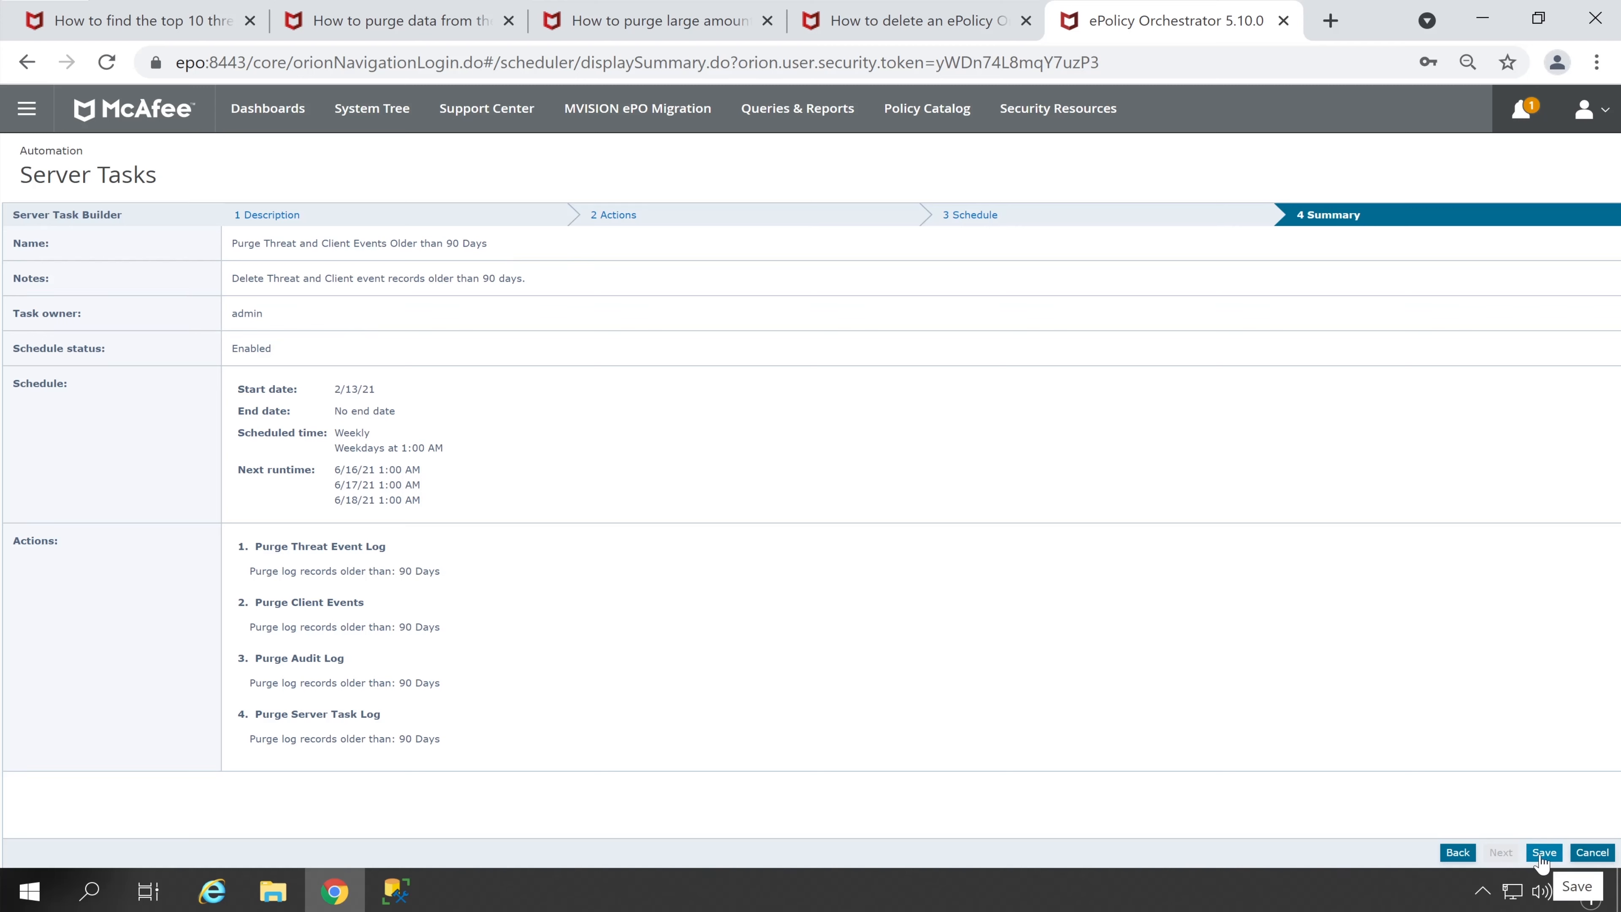
{"action": "left_click", "coordinate": [1592, 852]}
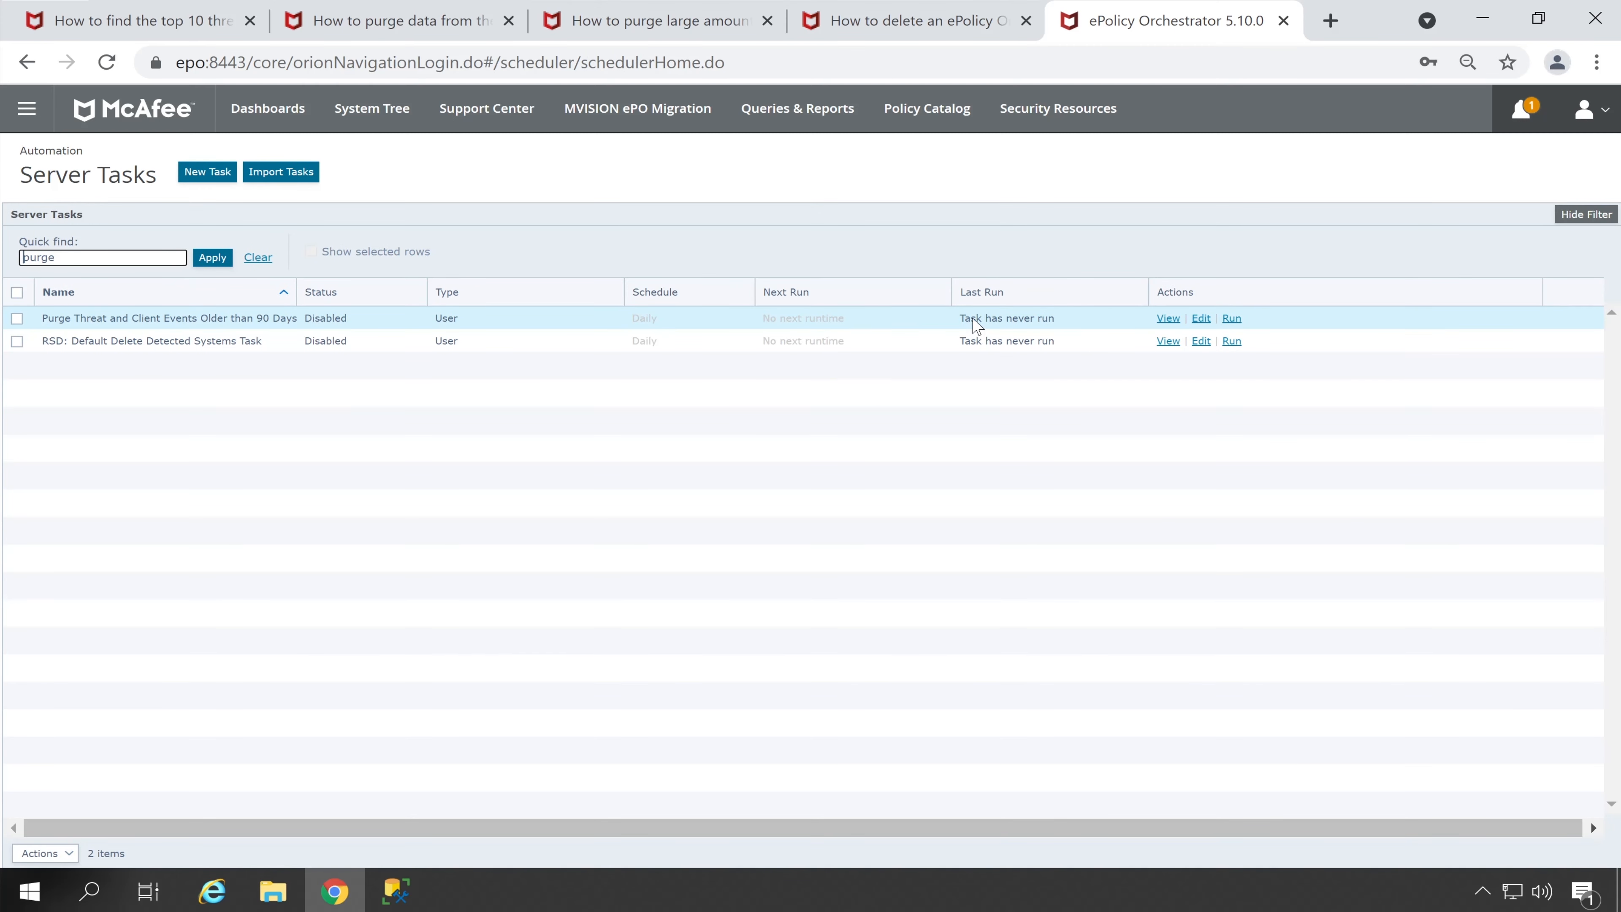
Run the disabled Purge Threat and Client Events task immediately
{"action": "left_click_drag", "start_coordinate": [390, 323], "coordinate": [287, 322]}
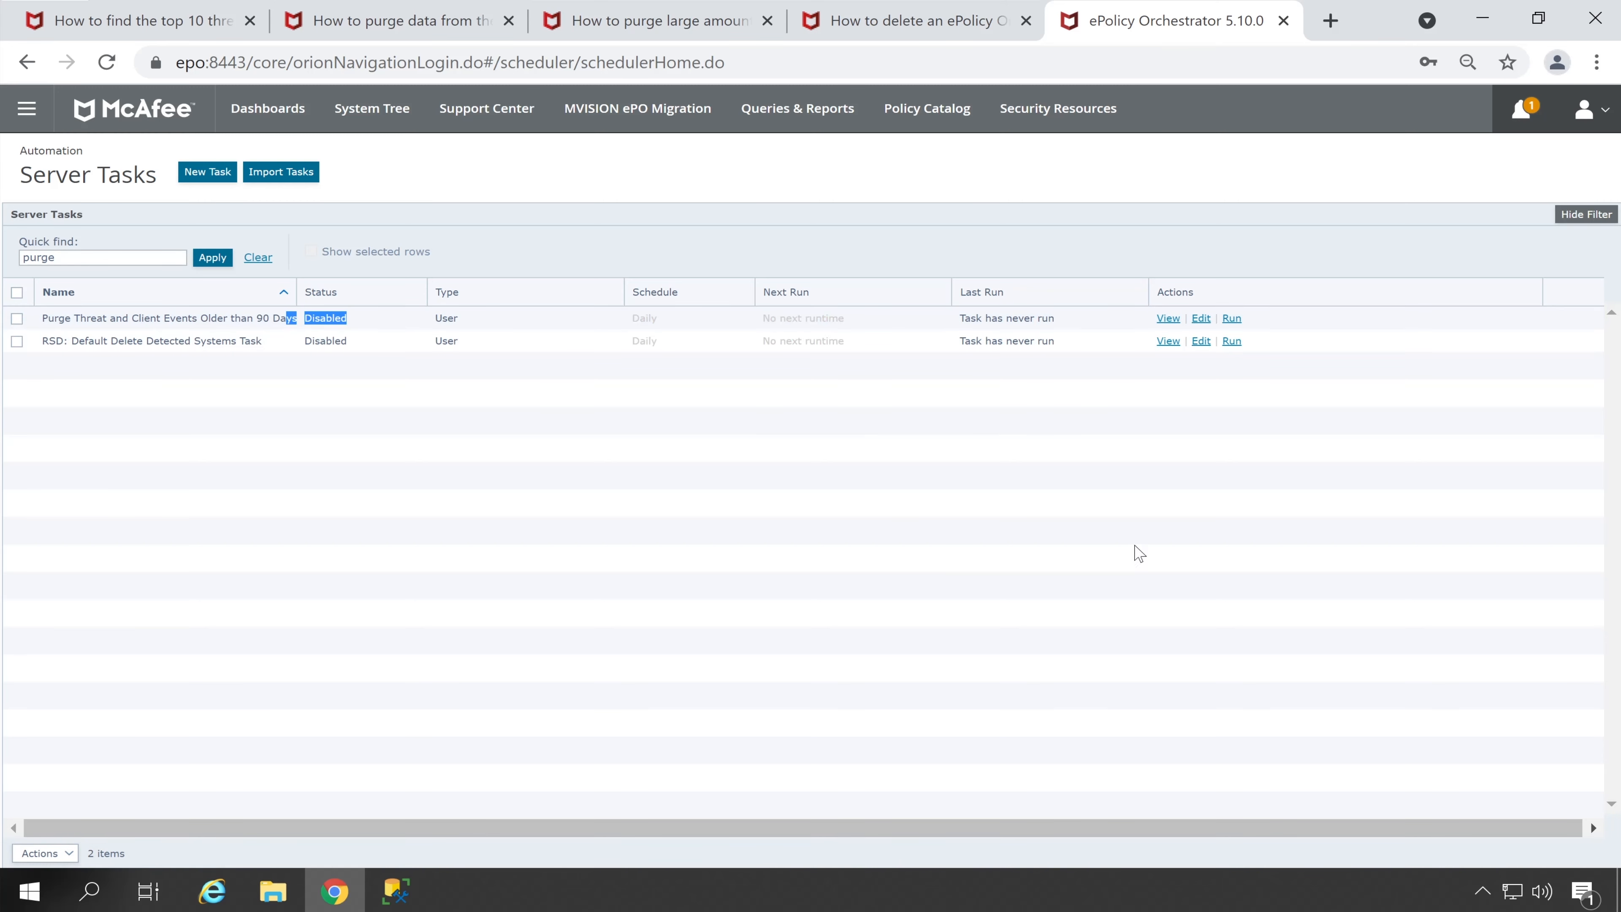
{"action": "left_click", "coordinate": [666, 401]}
{"action": "left_click", "coordinate": [1233, 319]}
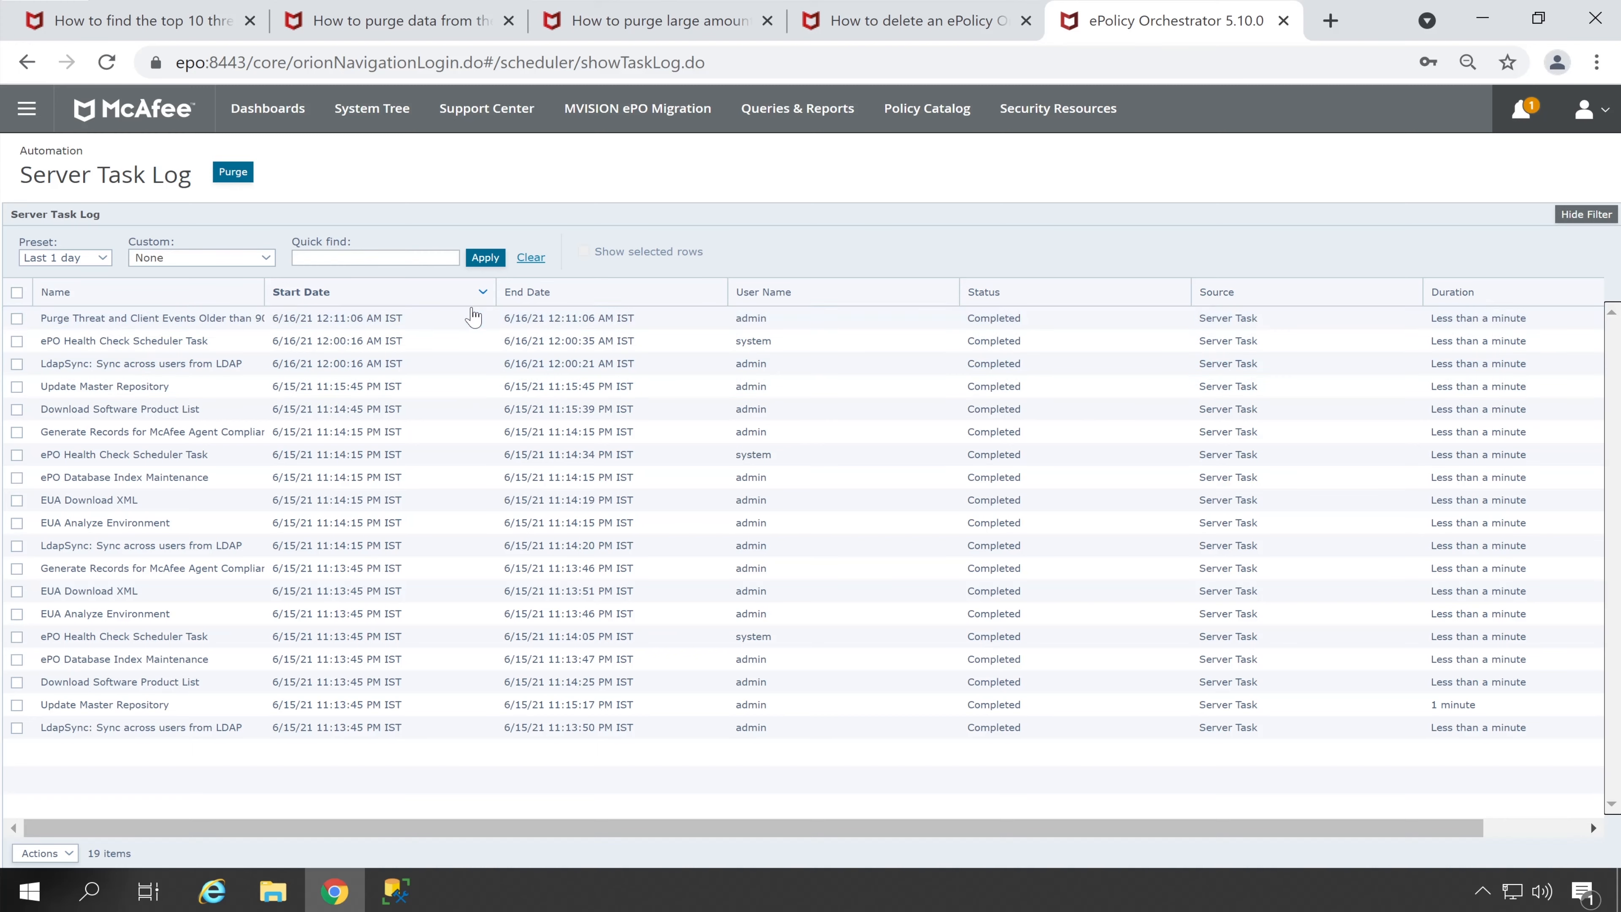
Check the purge task's Server Task Log entry, then return to the Server Tasks list
{"action": "left_click", "coordinate": [495, 318]}
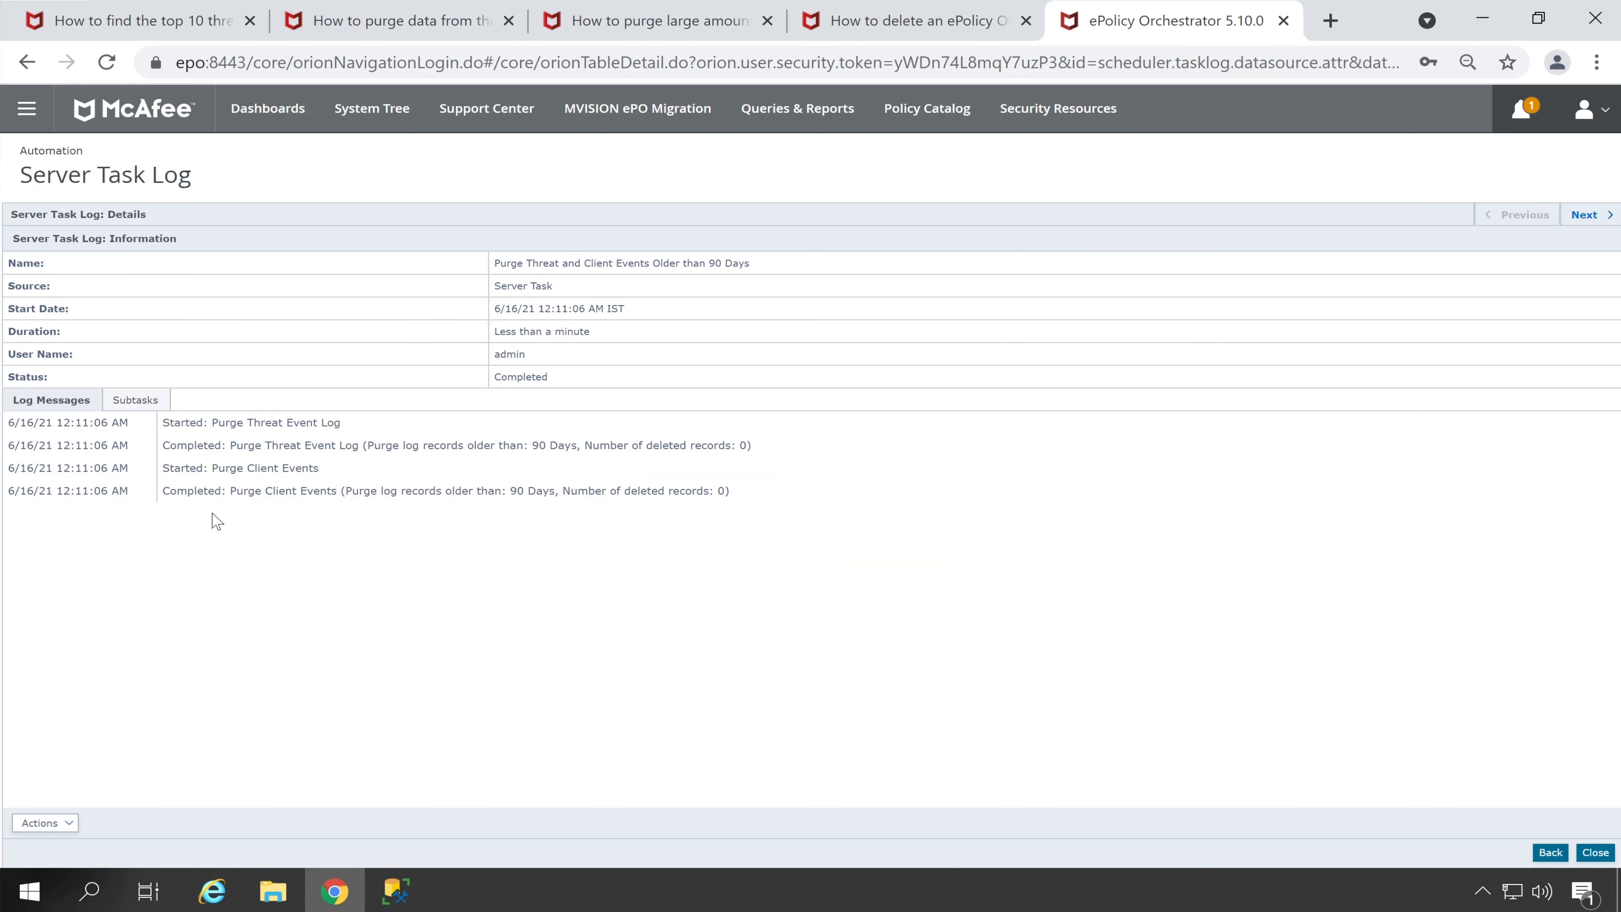
{"action": "left_click", "coordinate": [136, 399]}
{"action": "left_click", "coordinate": [51, 399]}
{"action": "left_click", "coordinate": [1595, 852]}
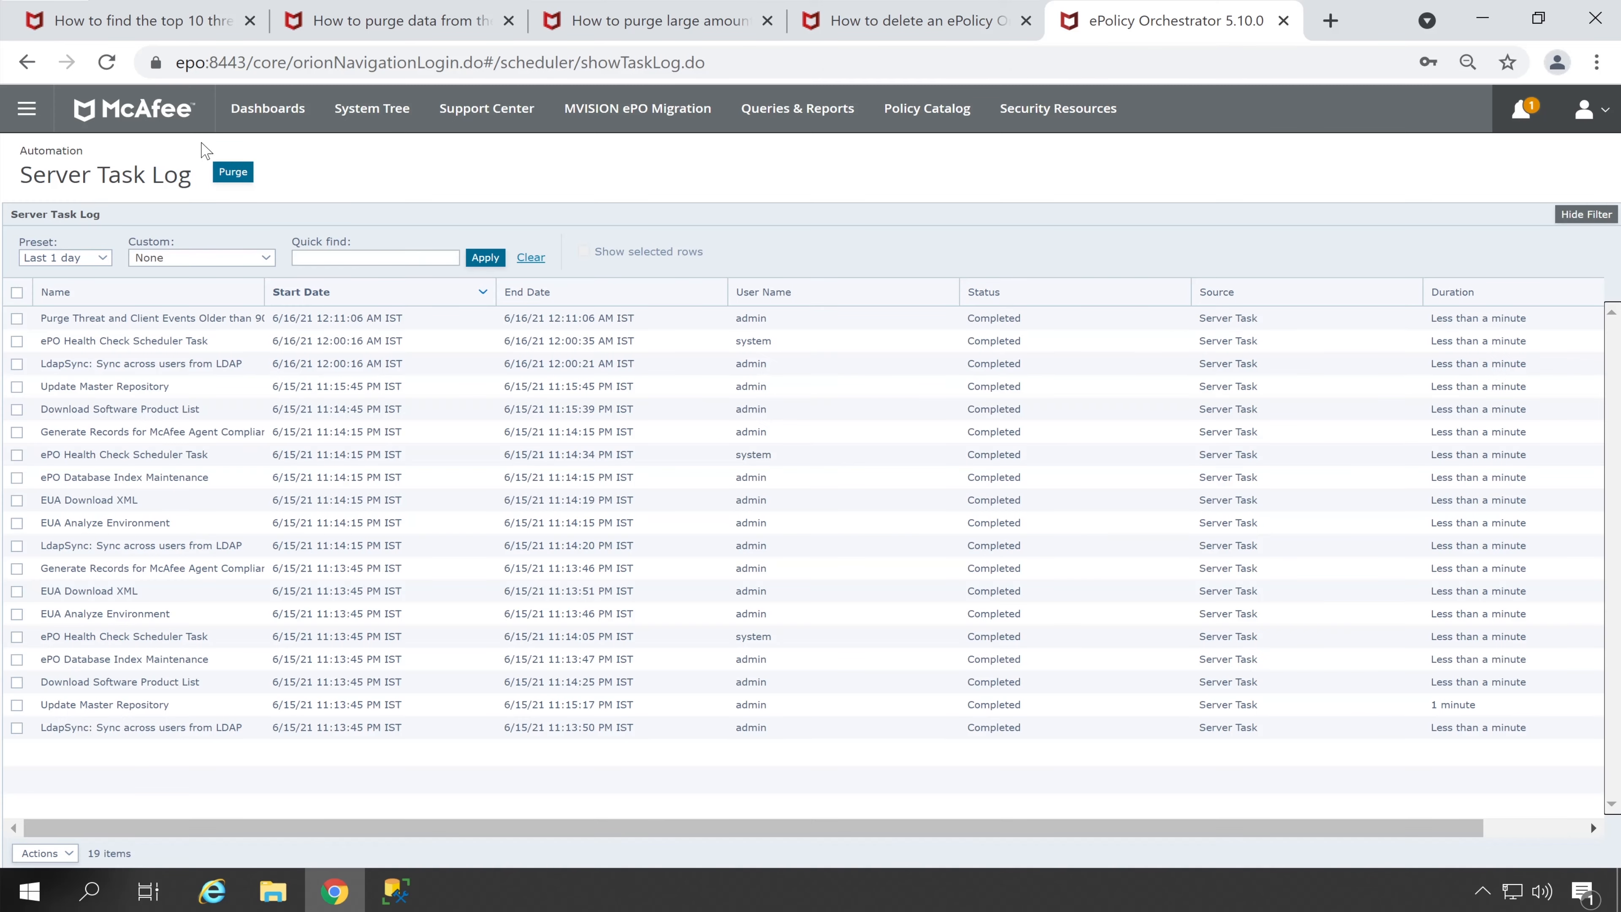
{"action": "left_click", "coordinate": [26, 108]}
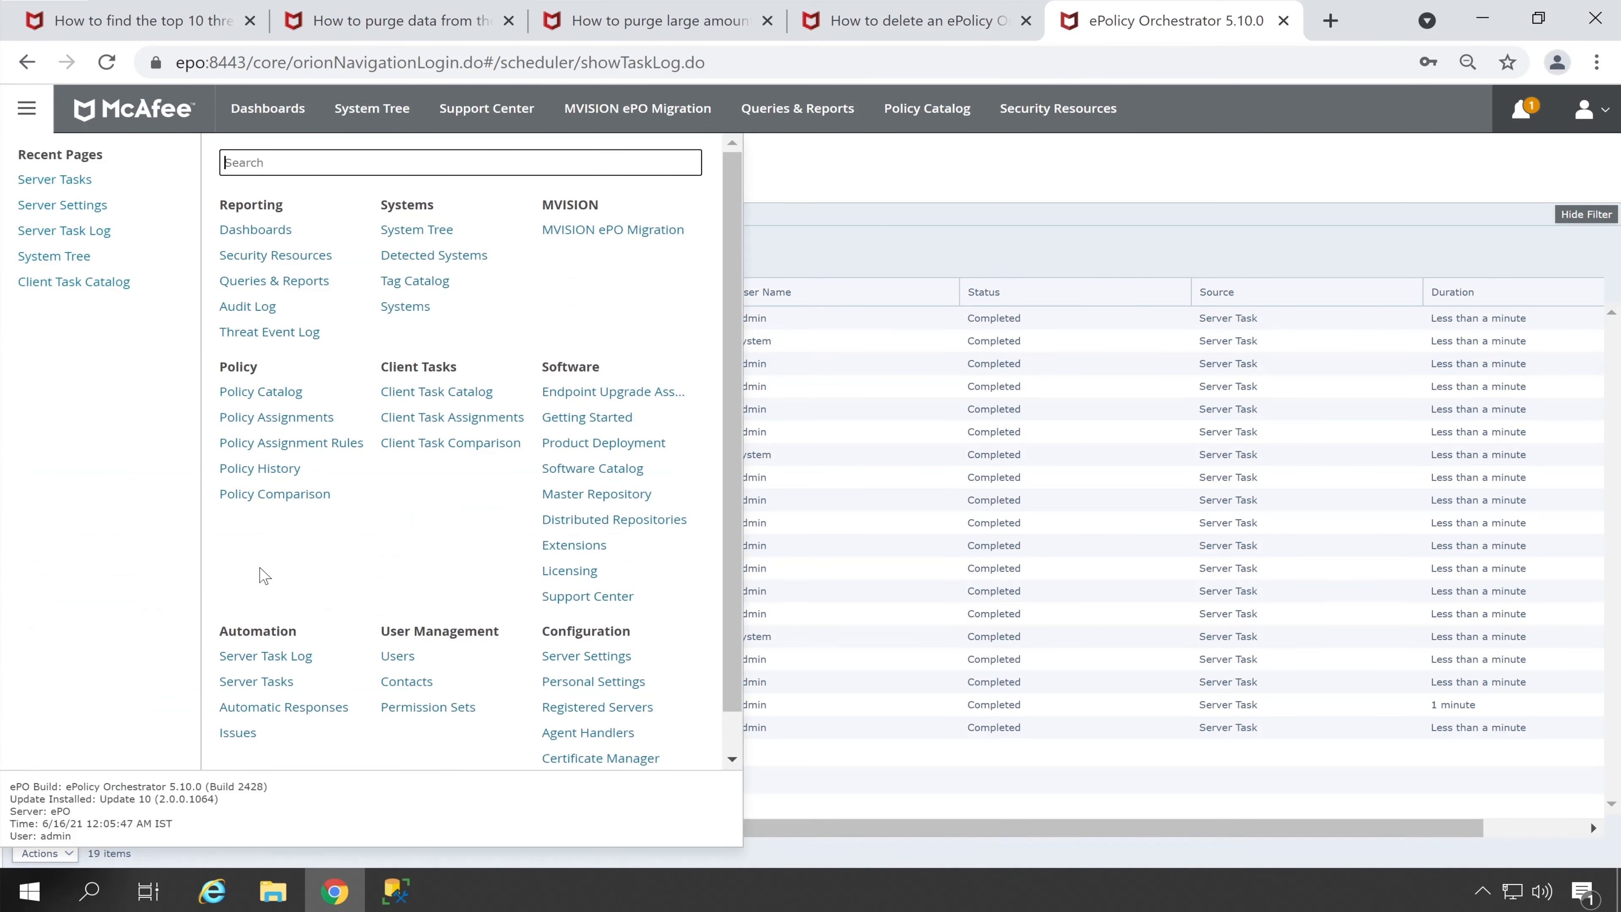
{"action": "left_click", "coordinate": [268, 679]}
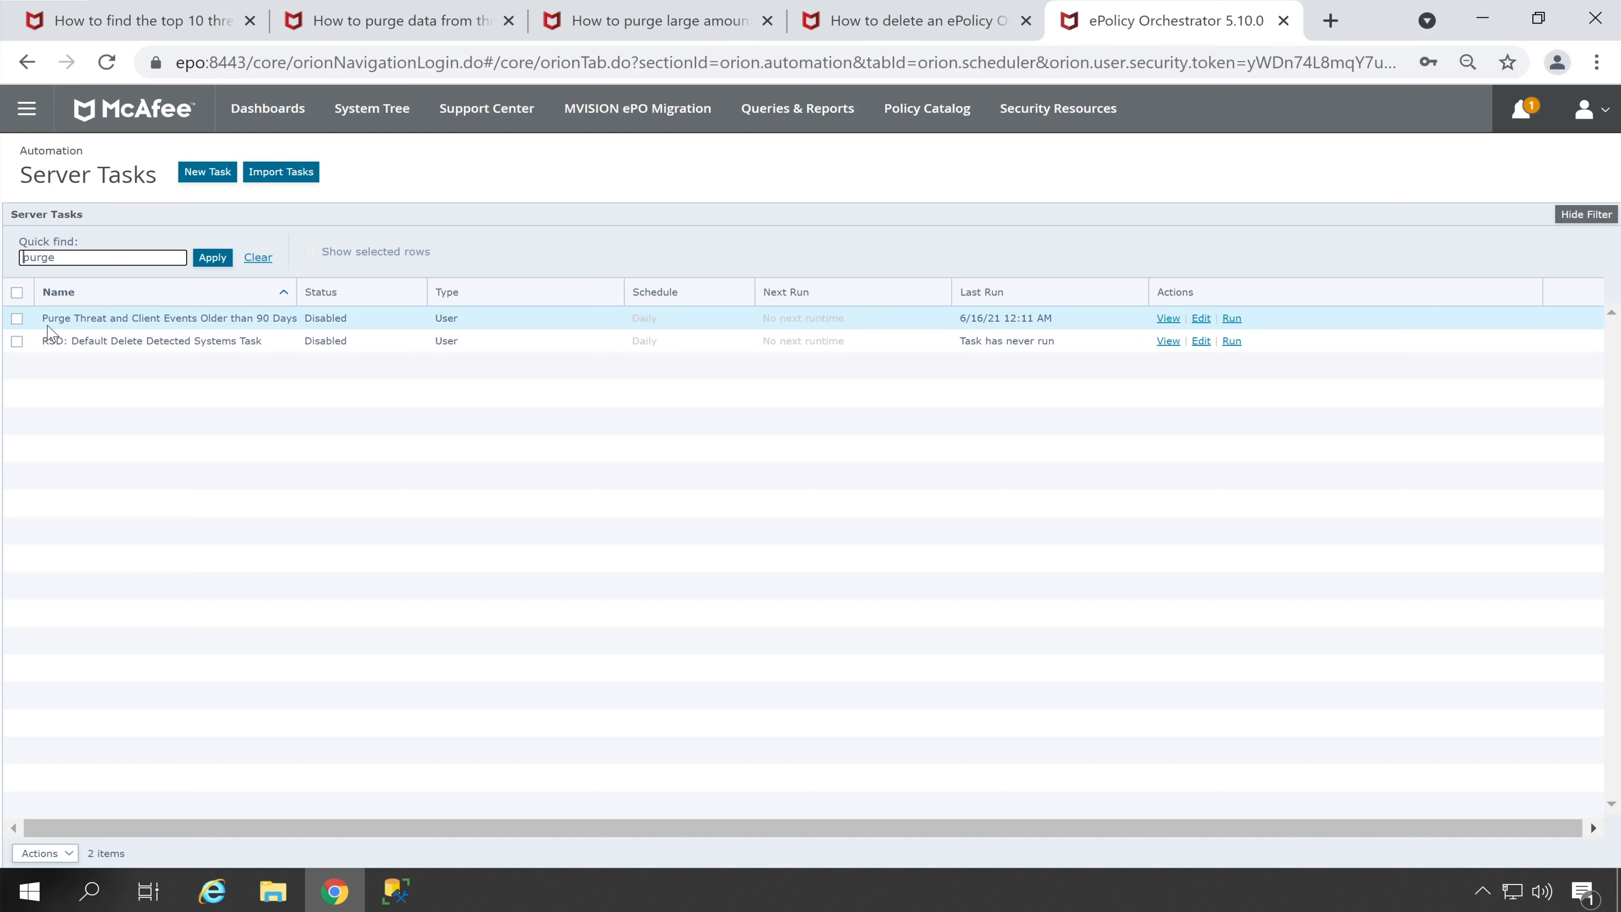
{"action": "left_click", "coordinate": [210, 172]}
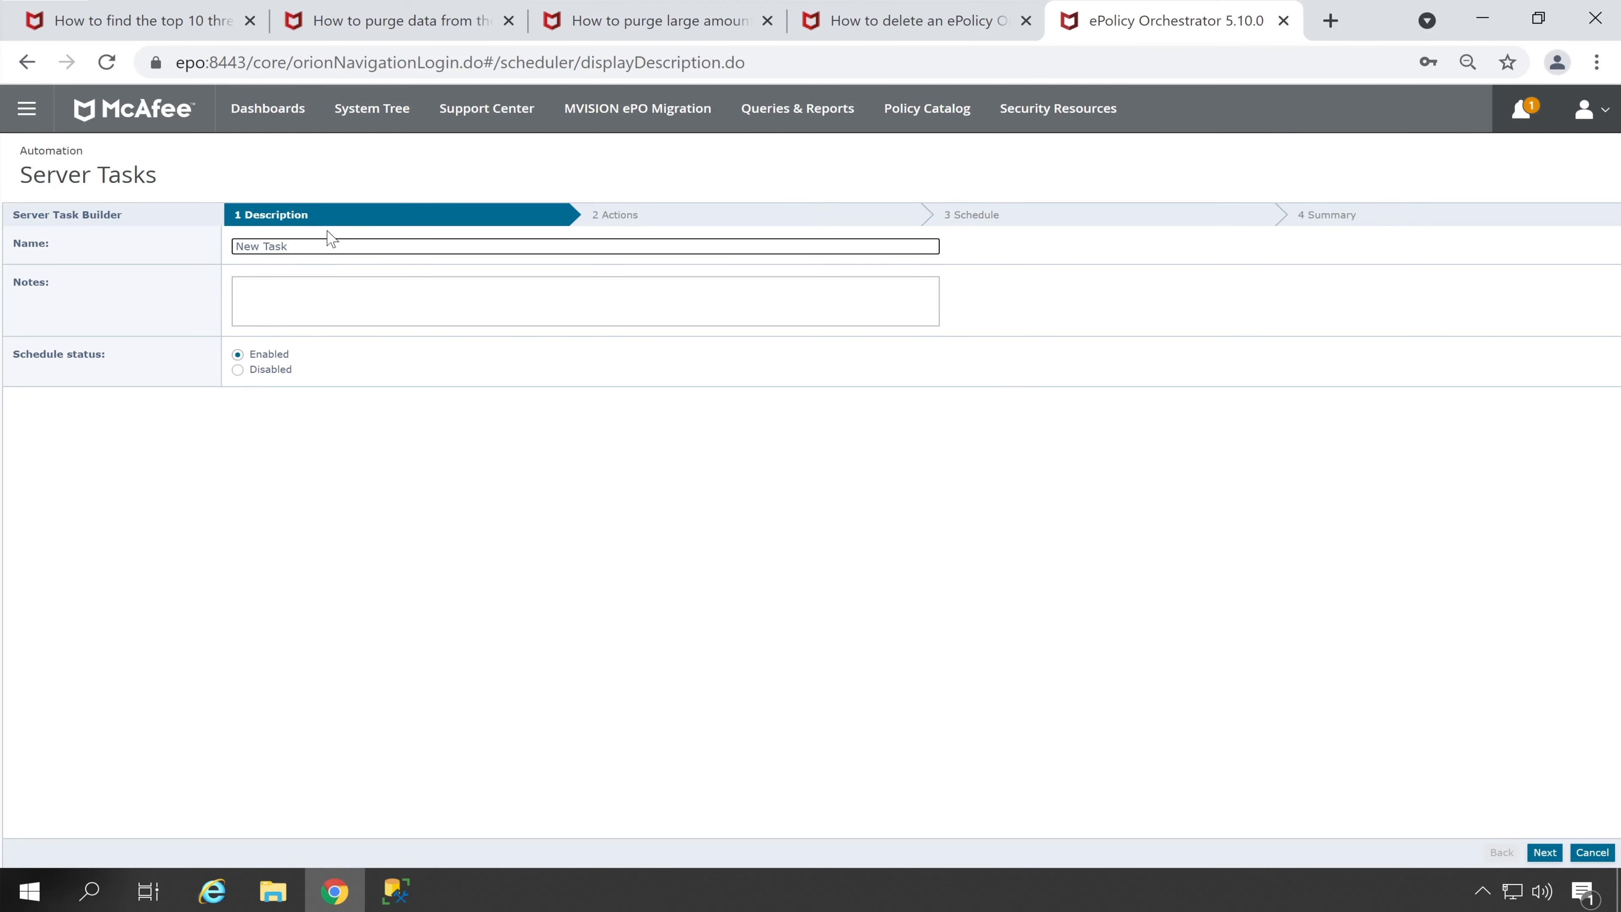
{"action": "left_click", "coordinate": [1544, 853]}
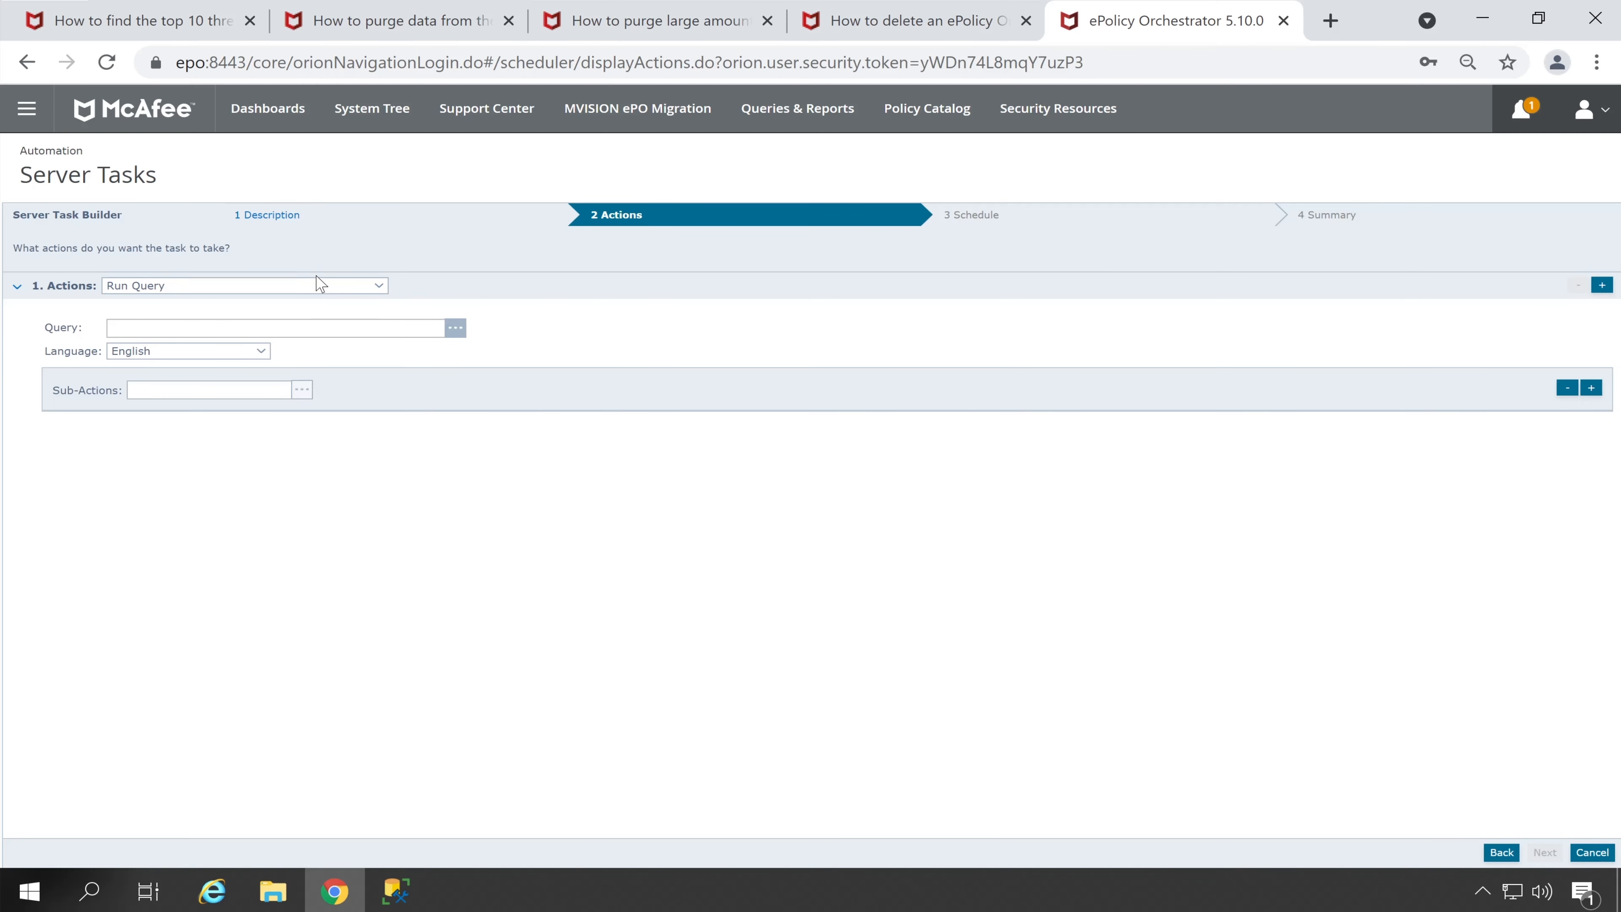
{"action": "left_click", "coordinate": [321, 285]}
{"action": "left_click_drag", "start_coordinate": [373, 448], "coordinate": [374, 401]}
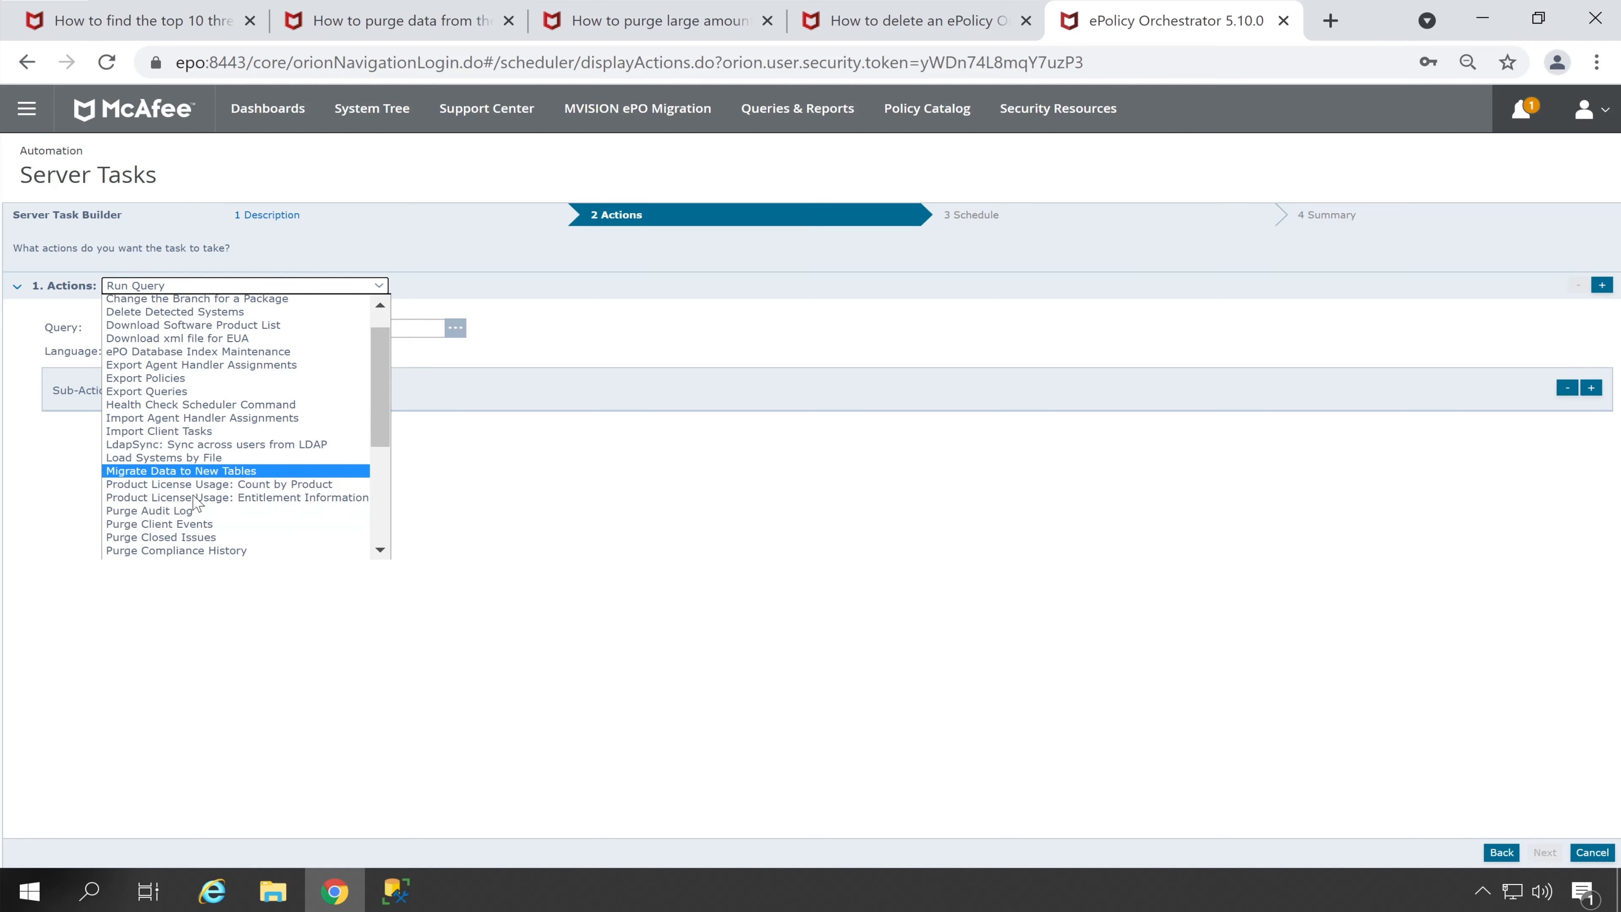
{"action": "scroll", "coordinate": [192, 427], "scroll_direction": "down", "scroll_amount": 5}
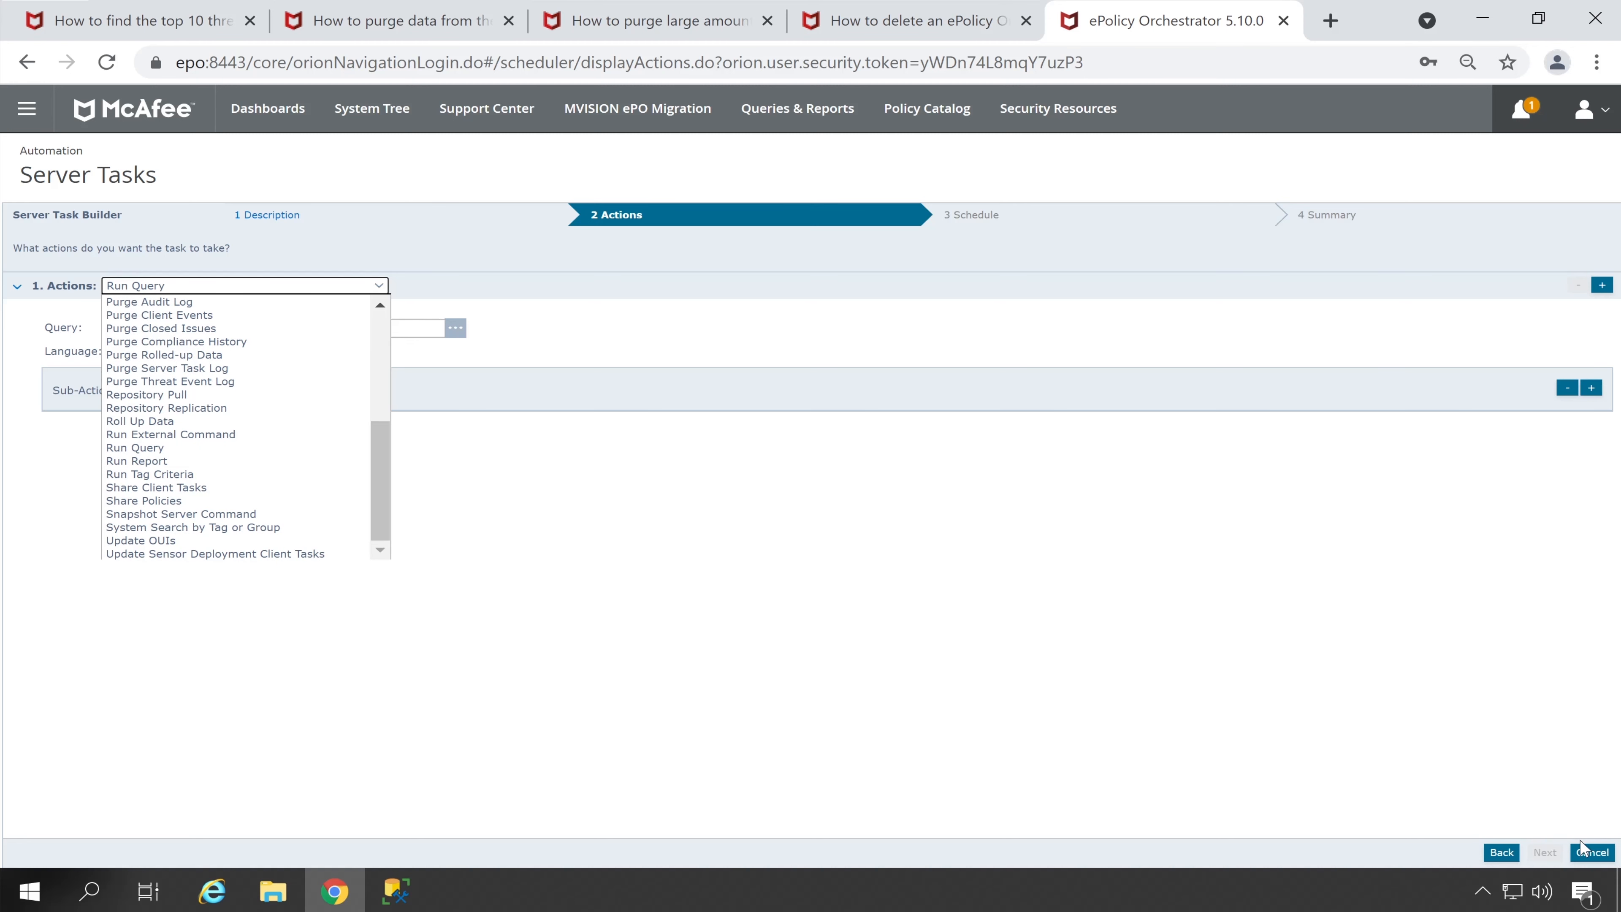
{"action": "left_click", "coordinate": [1591, 852]}
{"action": "left_click_drag", "start_coordinate": [1069, 324], "coordinate": [954, 325]}
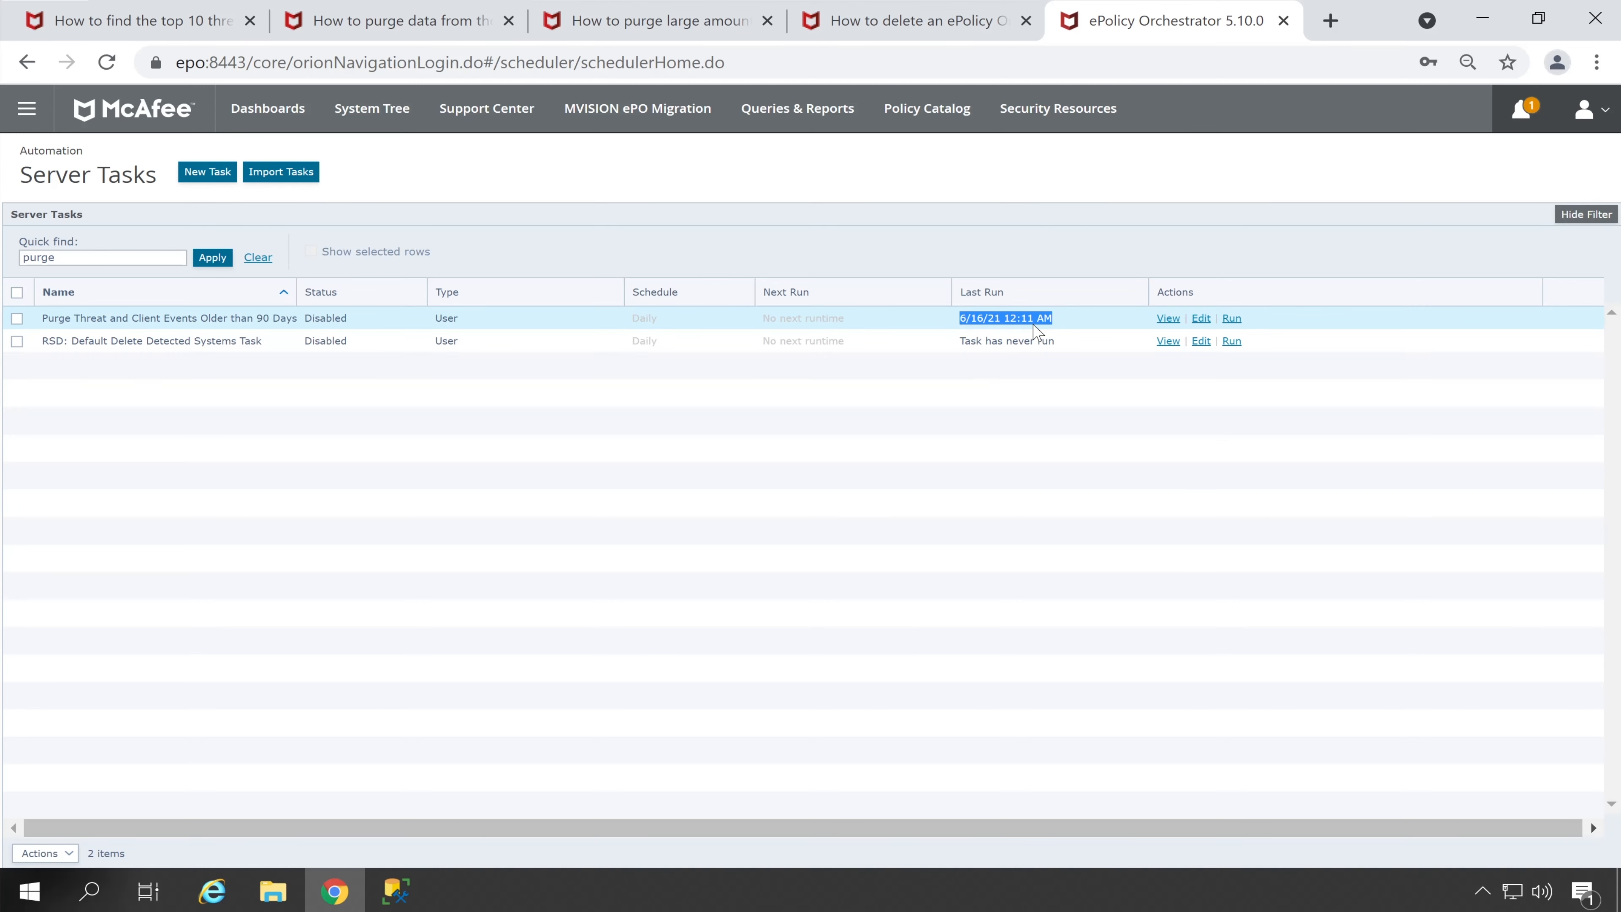
{"action": "left_click", "coordinate": [1113, 434]}
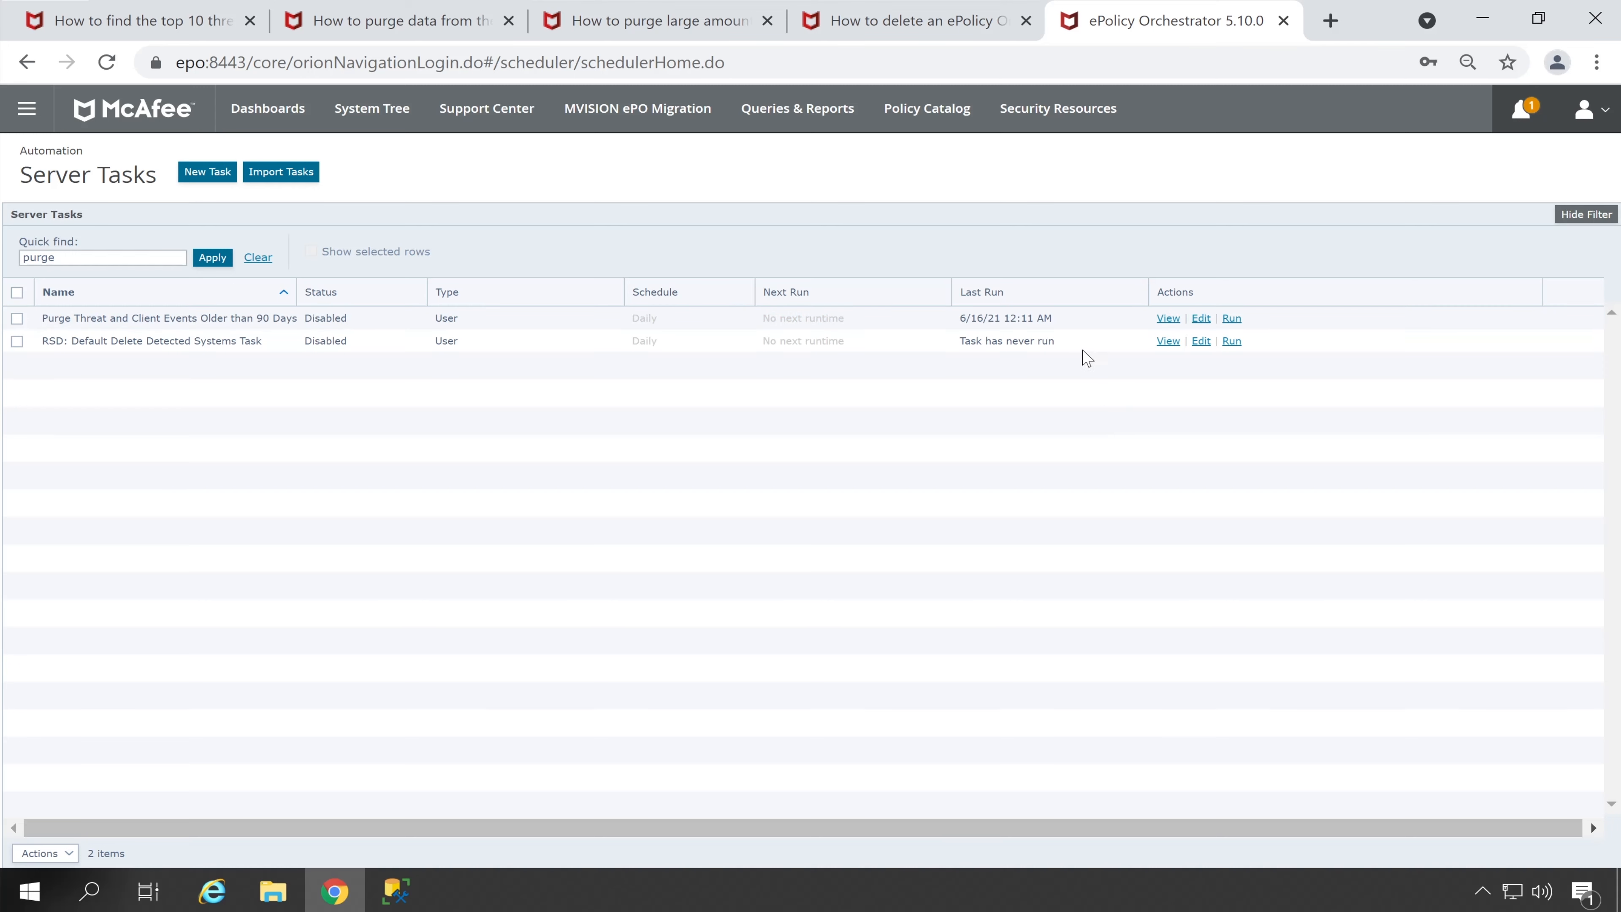
{"action": "left_click_drag", "start_coordinate": [1054, 345], "coordinate": [955, 348]}
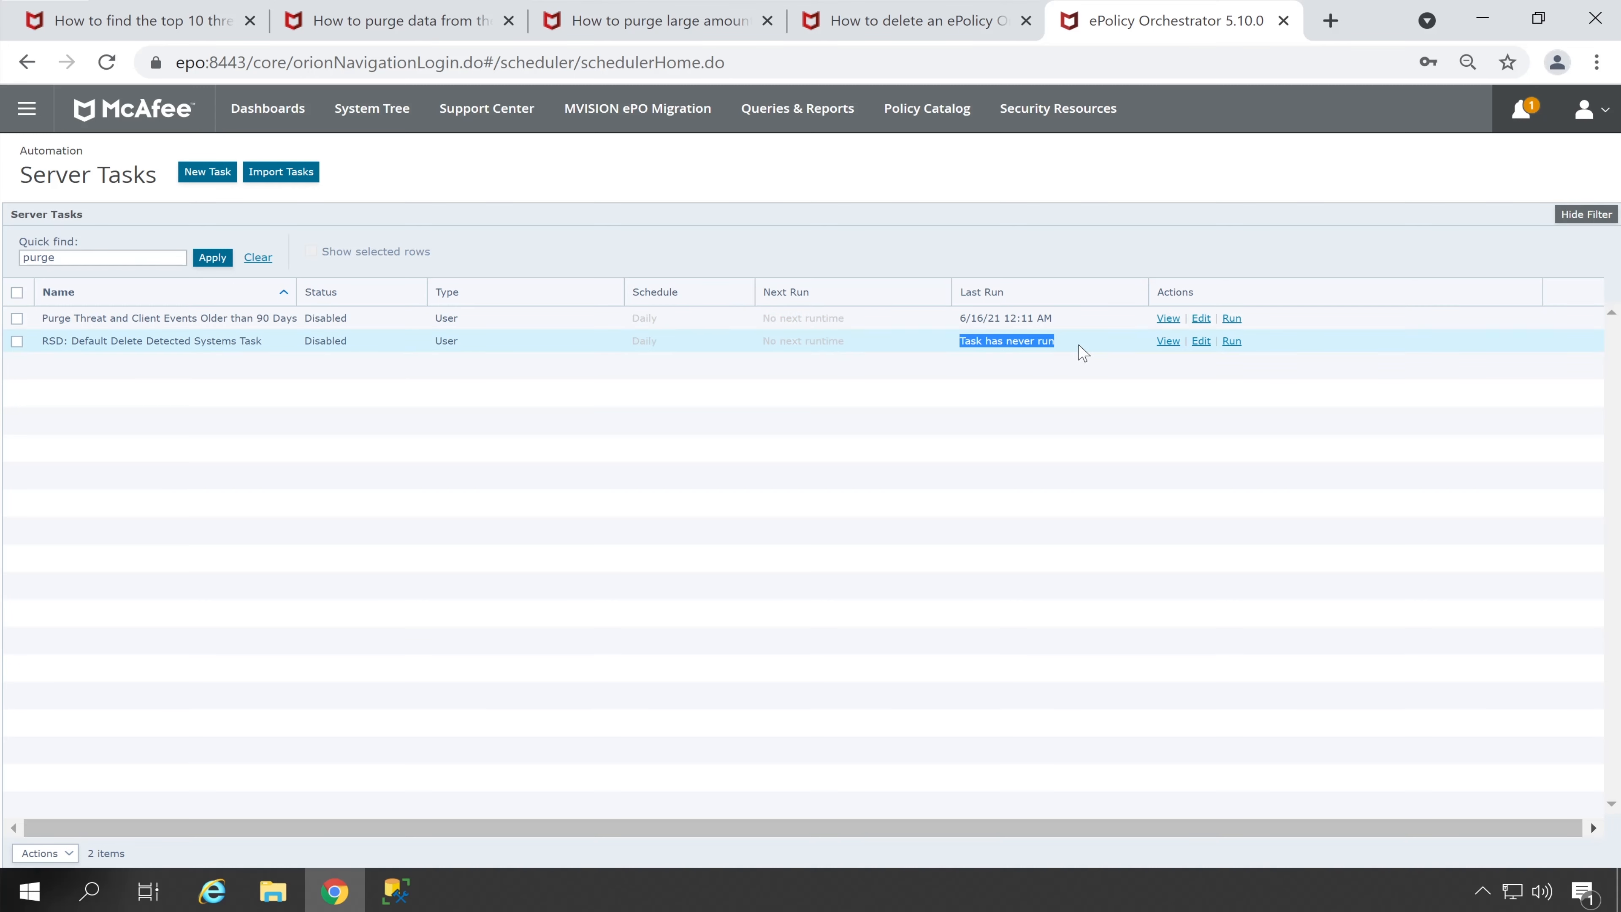
{"action": "left_click_drag", "start_coordinate": [1061, 326], "coordinate": [957, 324]}
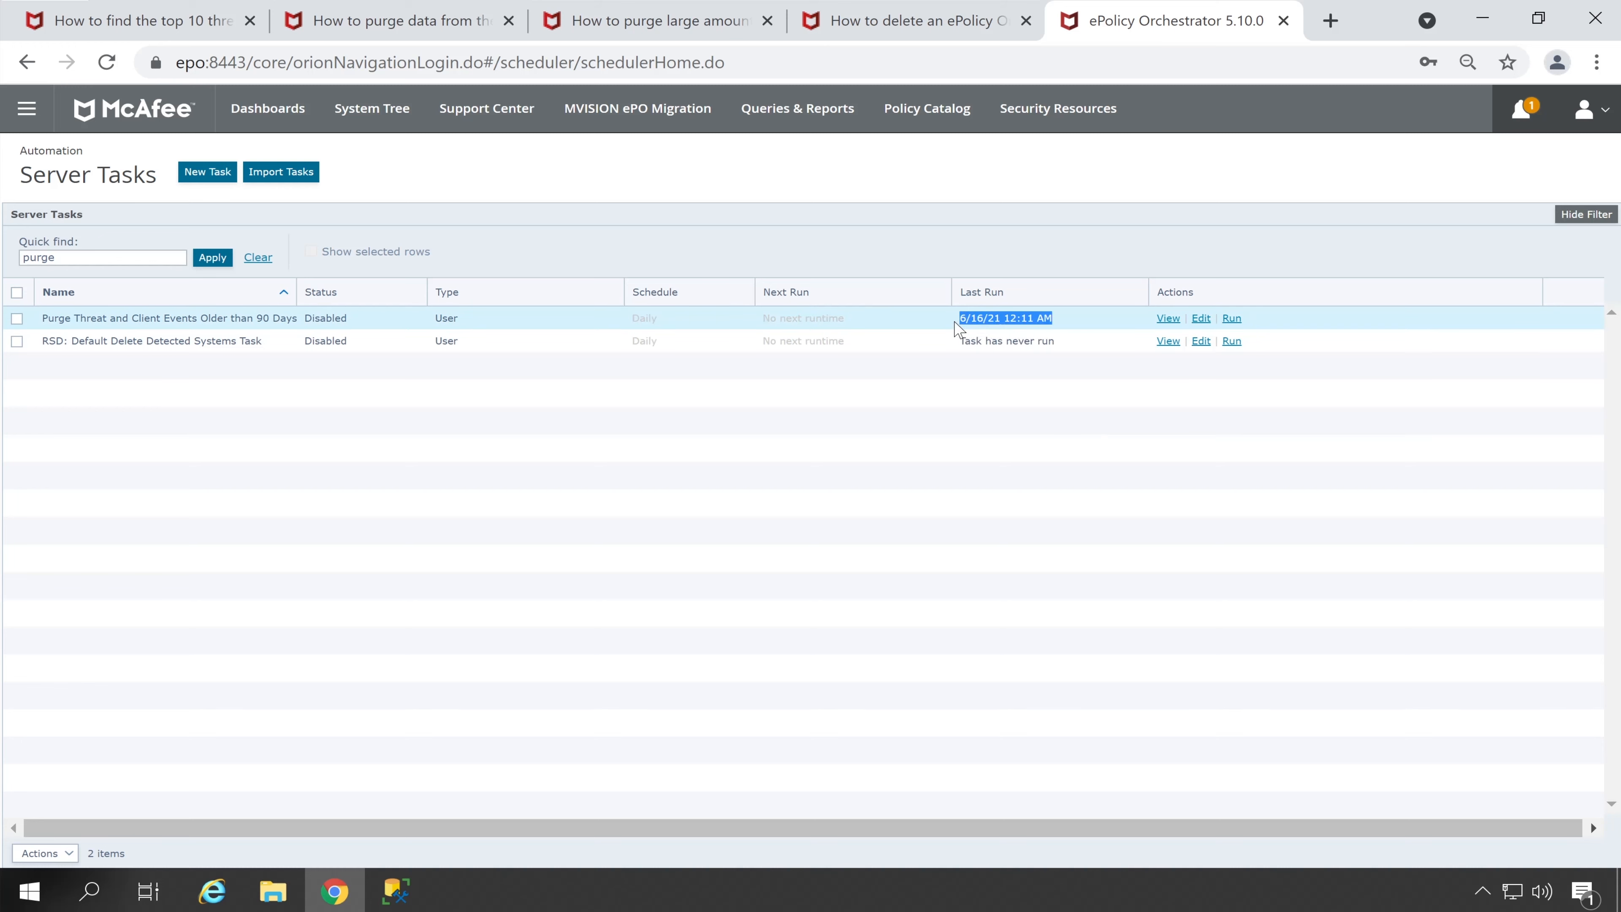
{"action": "left_click_drag", "start_coordinate": [847, 319], "coordinate": [745, 323]}
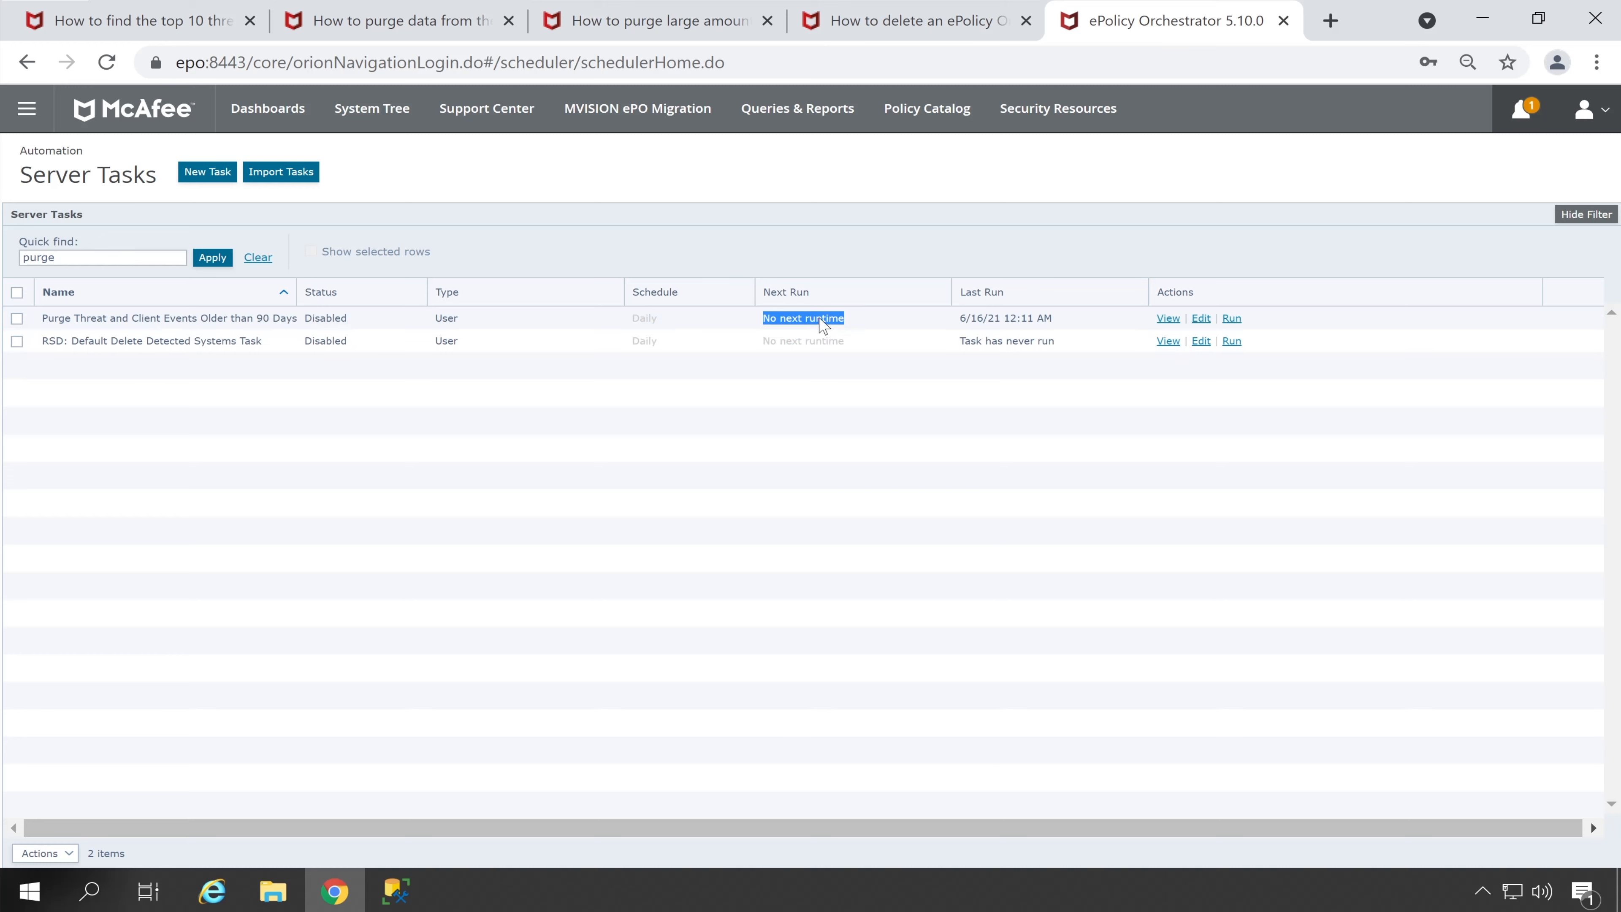
{"action": "left_click", "coordinate": [929, 578]}
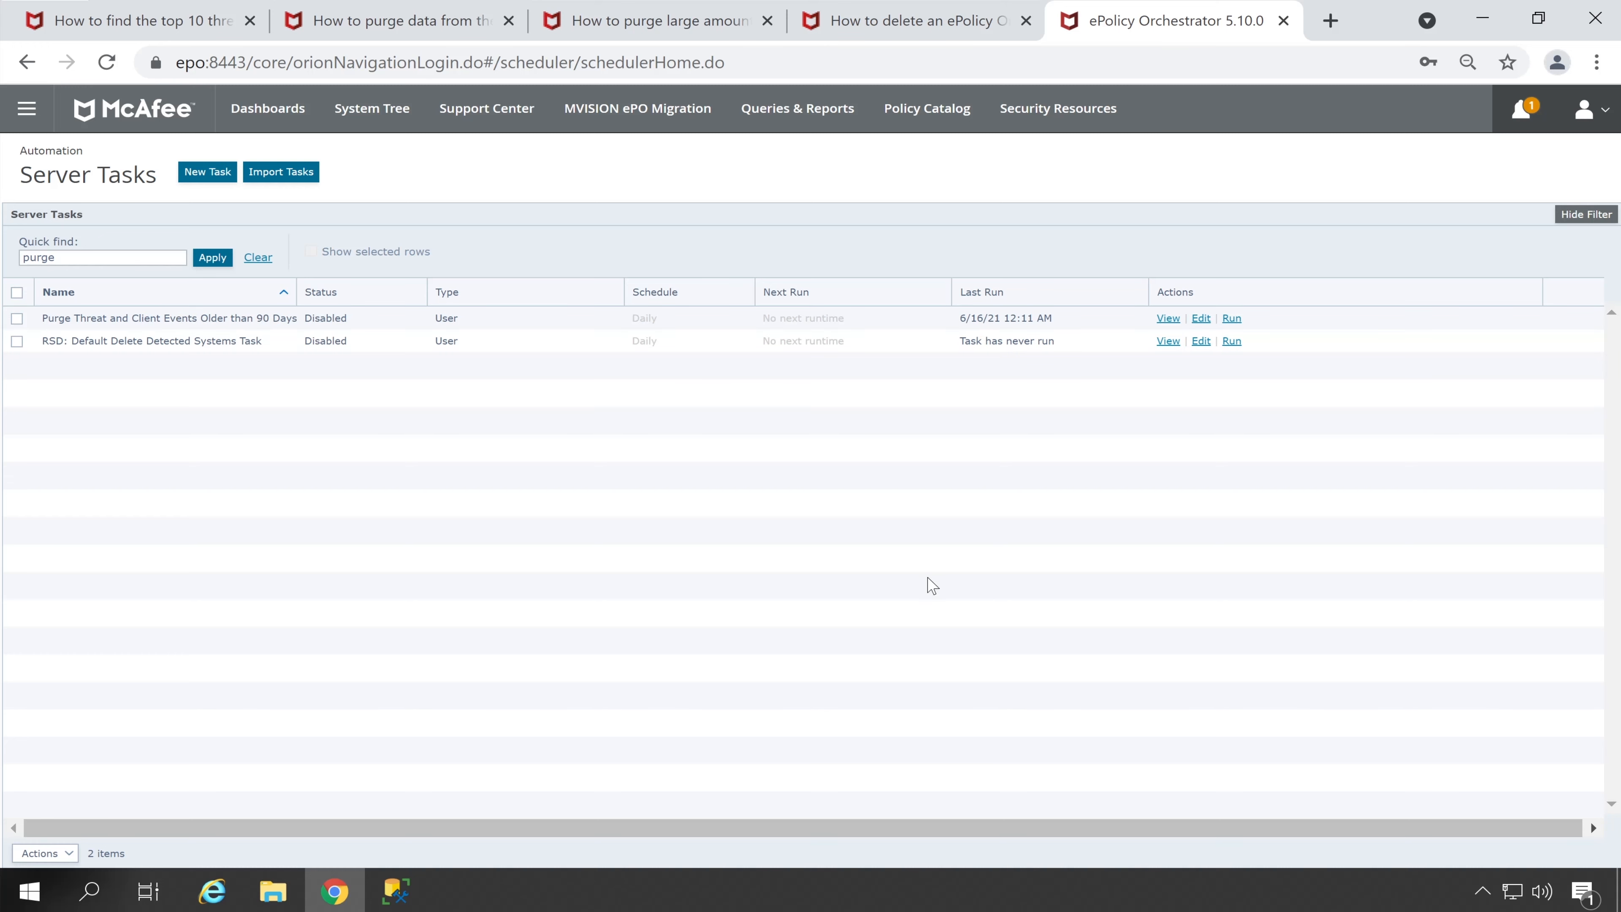